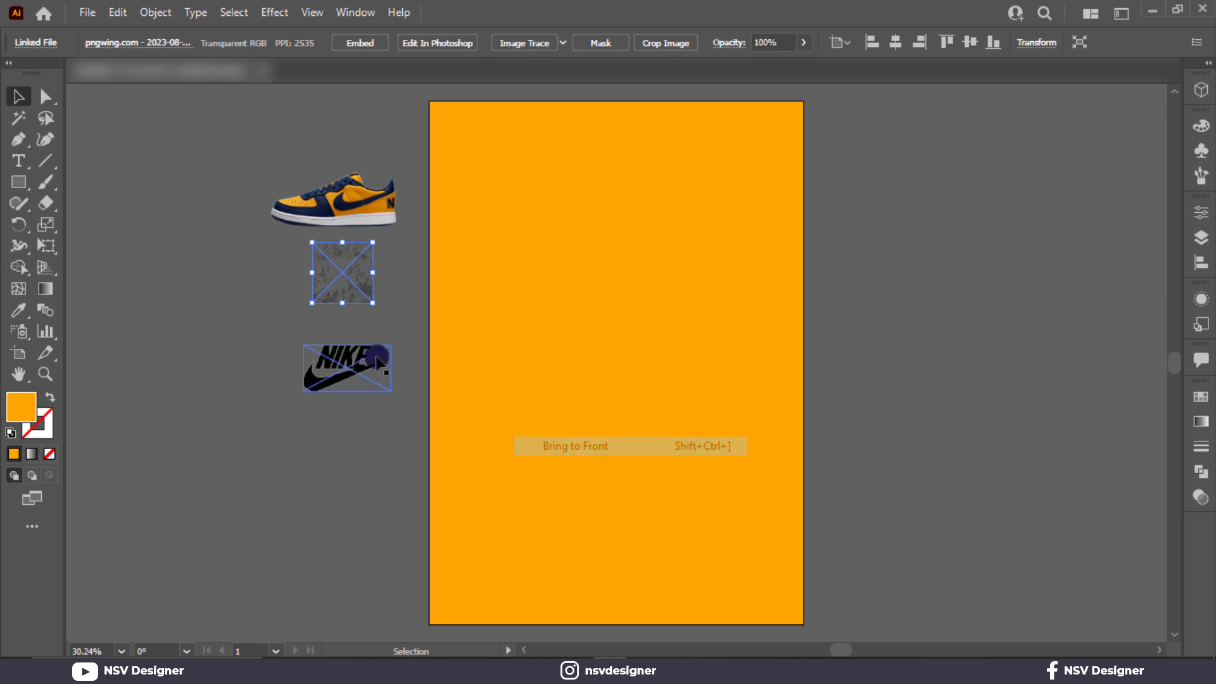
- Stretch the grunge texture over the whole orange artboard and set it to Color Dodge blending at 72% opacity
left_click_drag(352, 294, 803, 624)
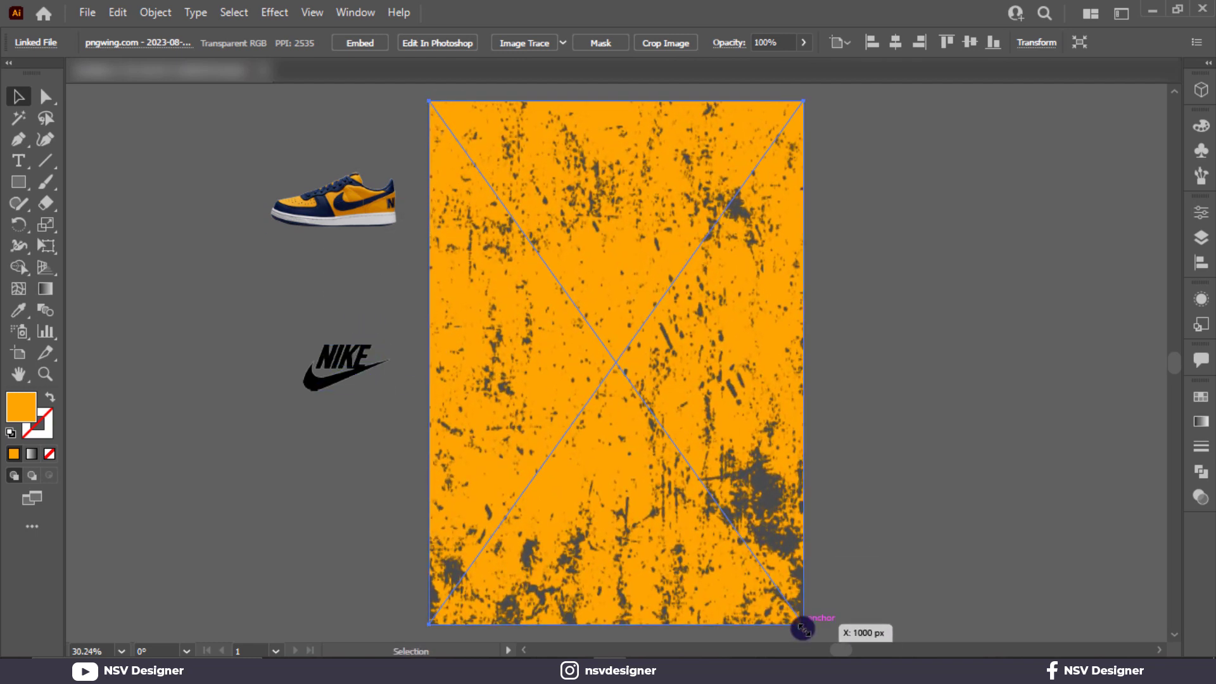
left_click(1201, 493)
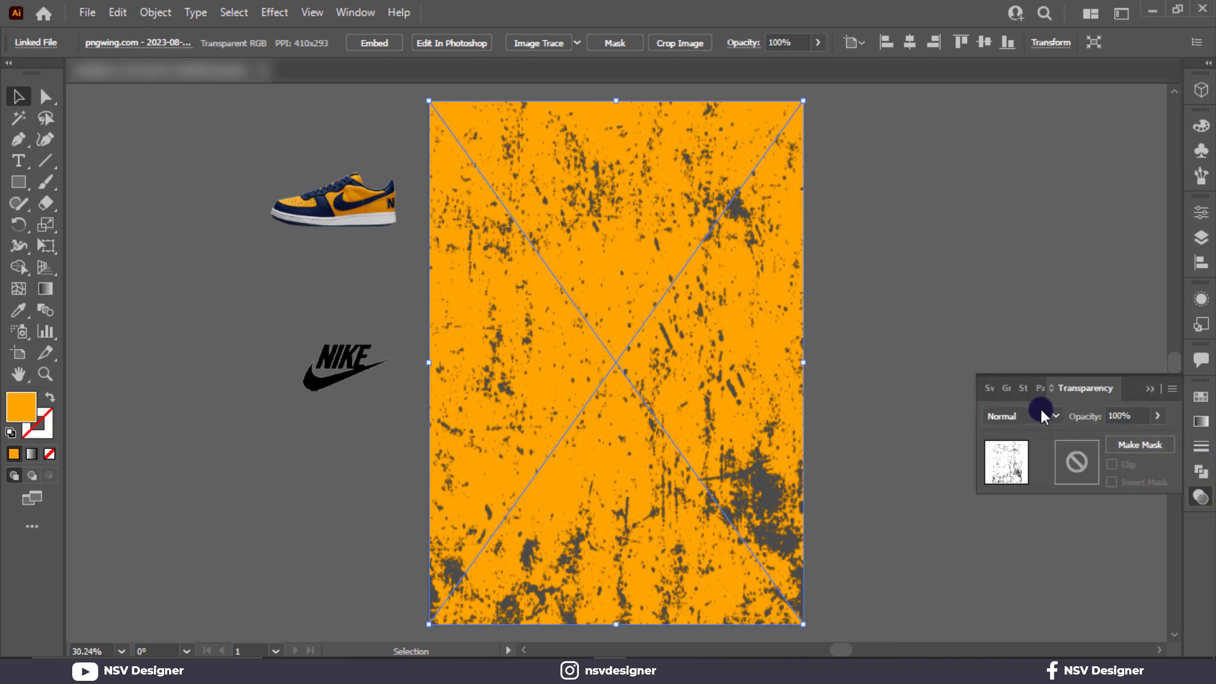
left_click(1034, 418)
left_click(1018, 211)
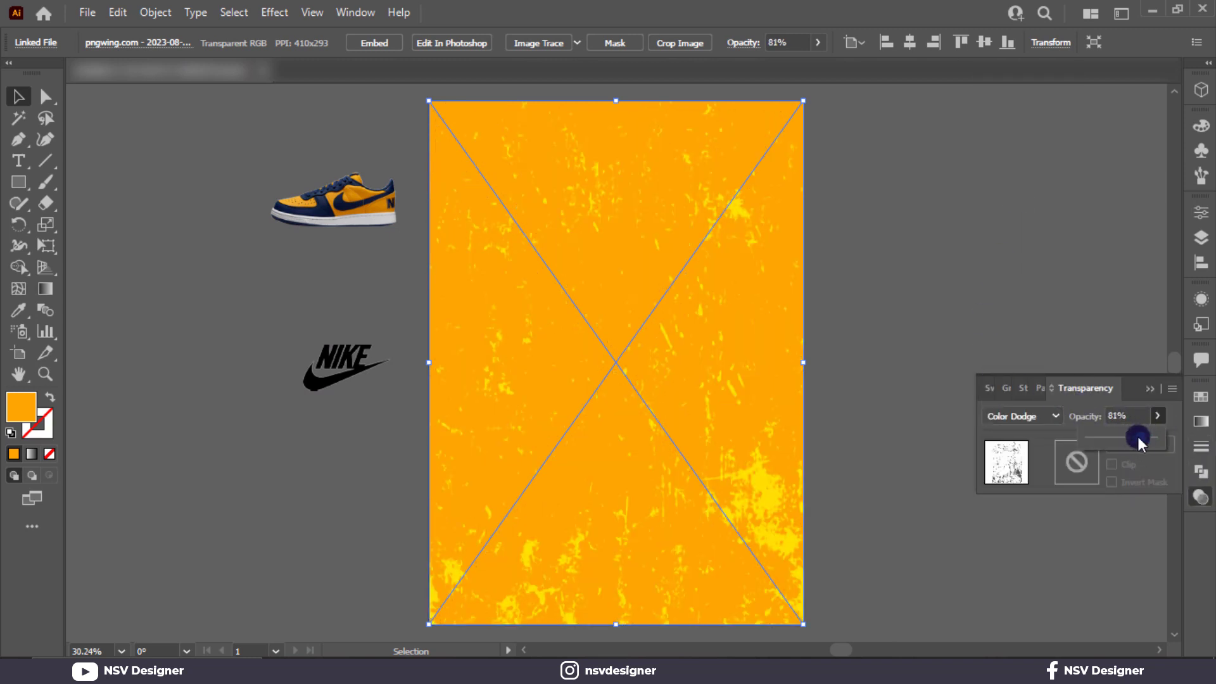
left_click(1149, 389)
left_click(905, 445)
- Bring the shoe image to the front and place it enlarged across the lower half of the orange artboard
right_click(352, 218)
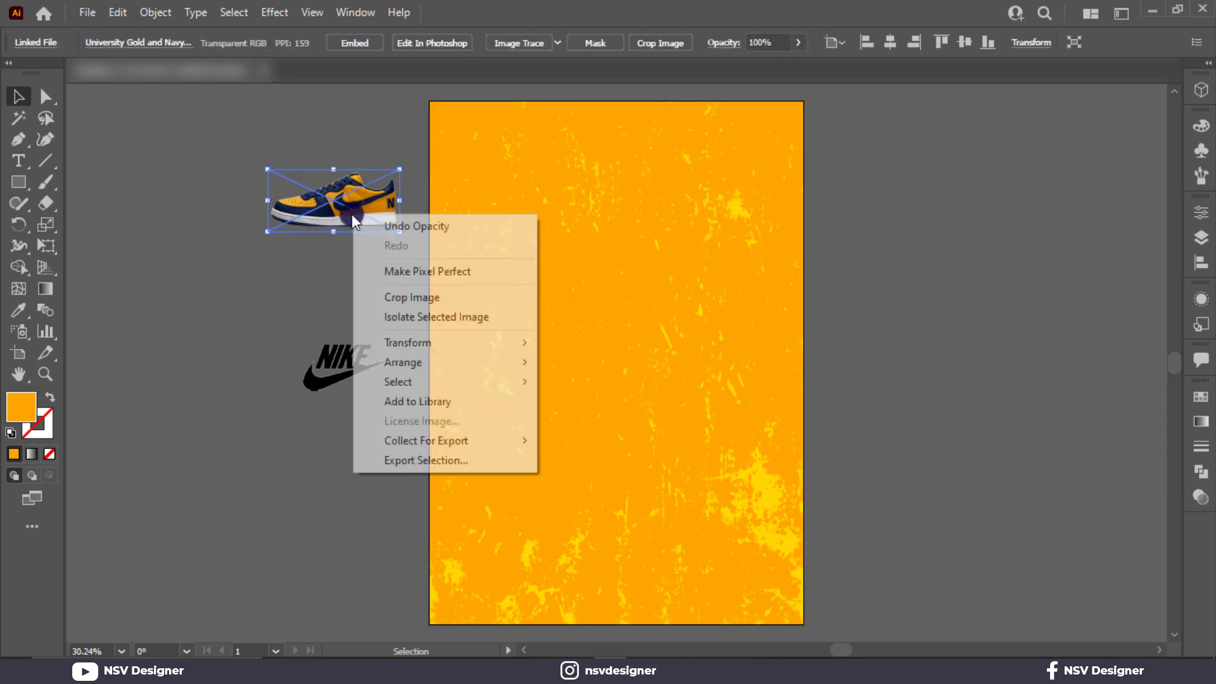
mouse_move(424, 362)
left_click(631, 363)
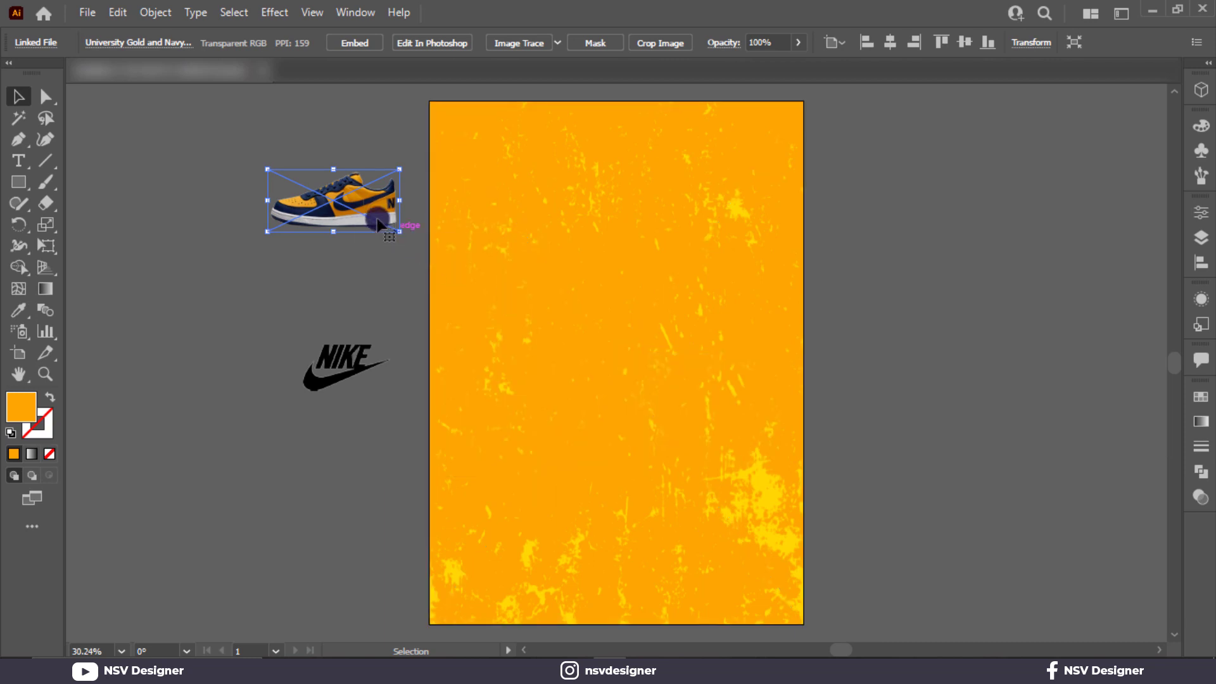
left_click_drag(372, 207, 787, 504)
left_click_drag(700, 438, 694, 445)
- Try Screen blending on the grunge texture, return it to Color Dodge, and lower its opacity to 45%
left_click(724, 542)
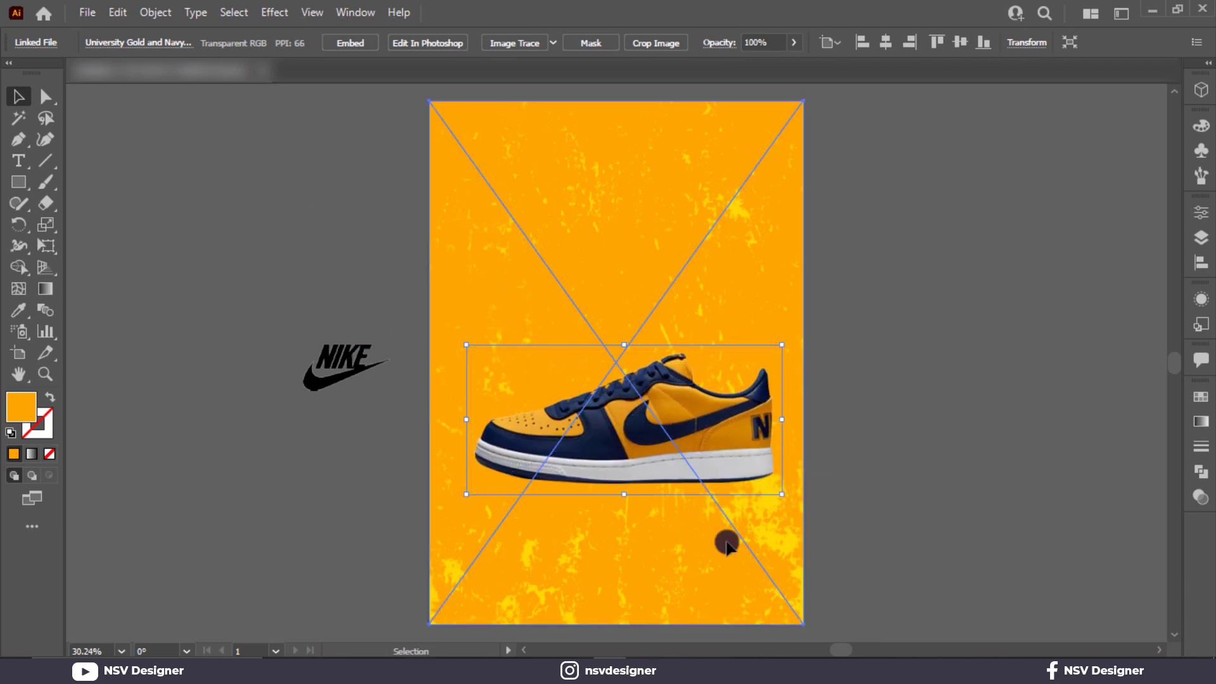
left_click(1199, 499)
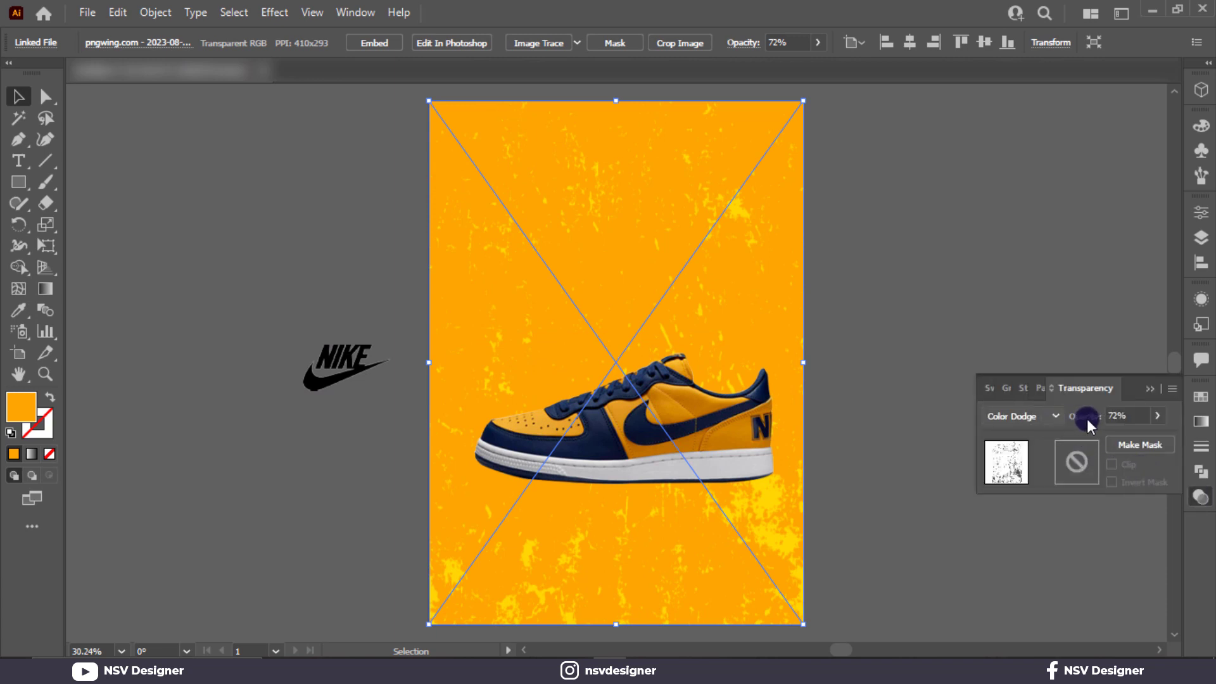
left_click(1158, 415)
left_click(1046, 415)
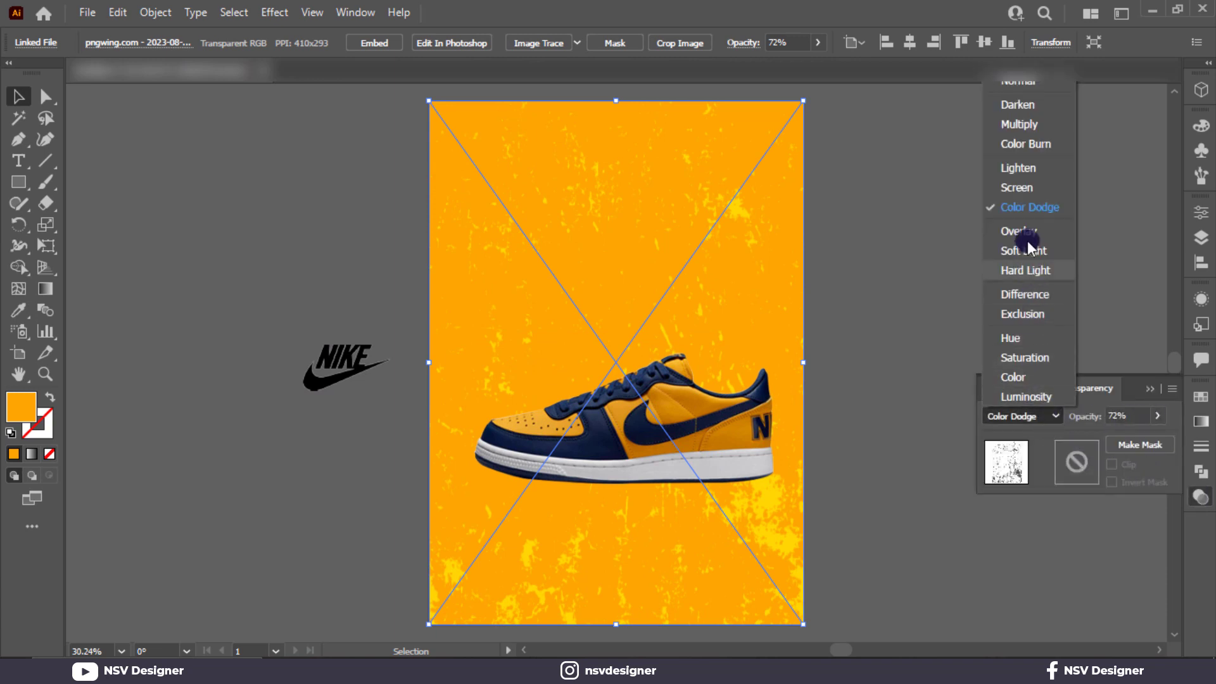
left_click(1018, 188)
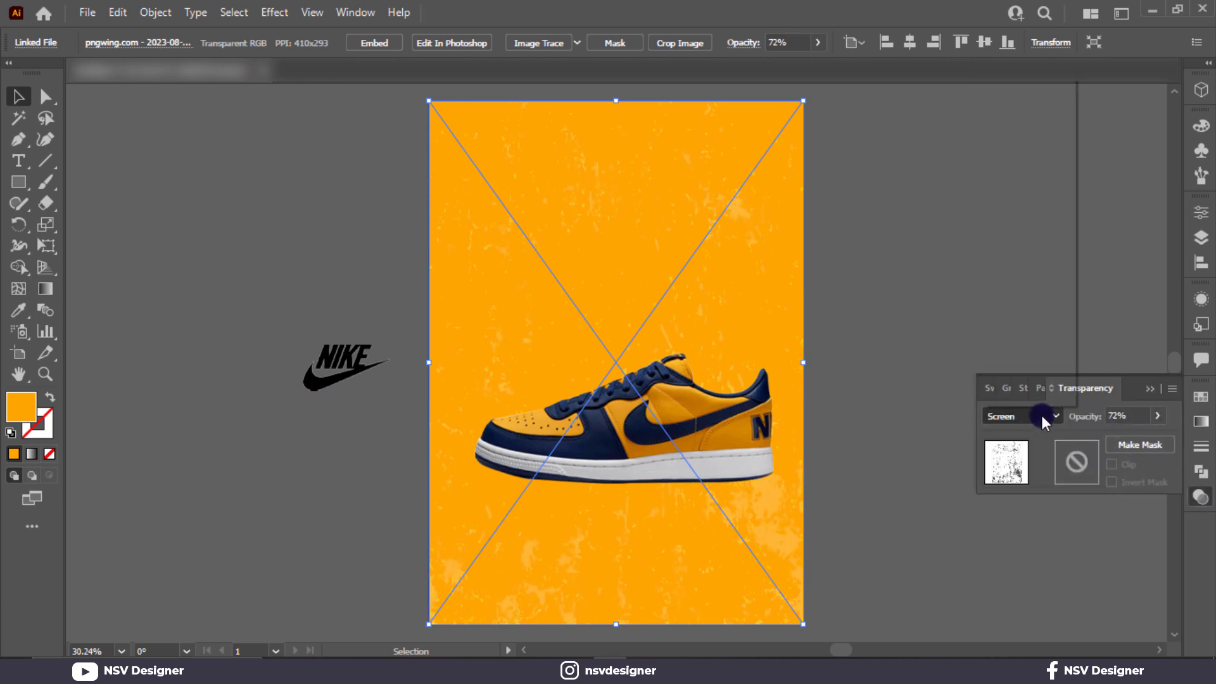
left_click(1041, 416)
left_click(1038, 209)
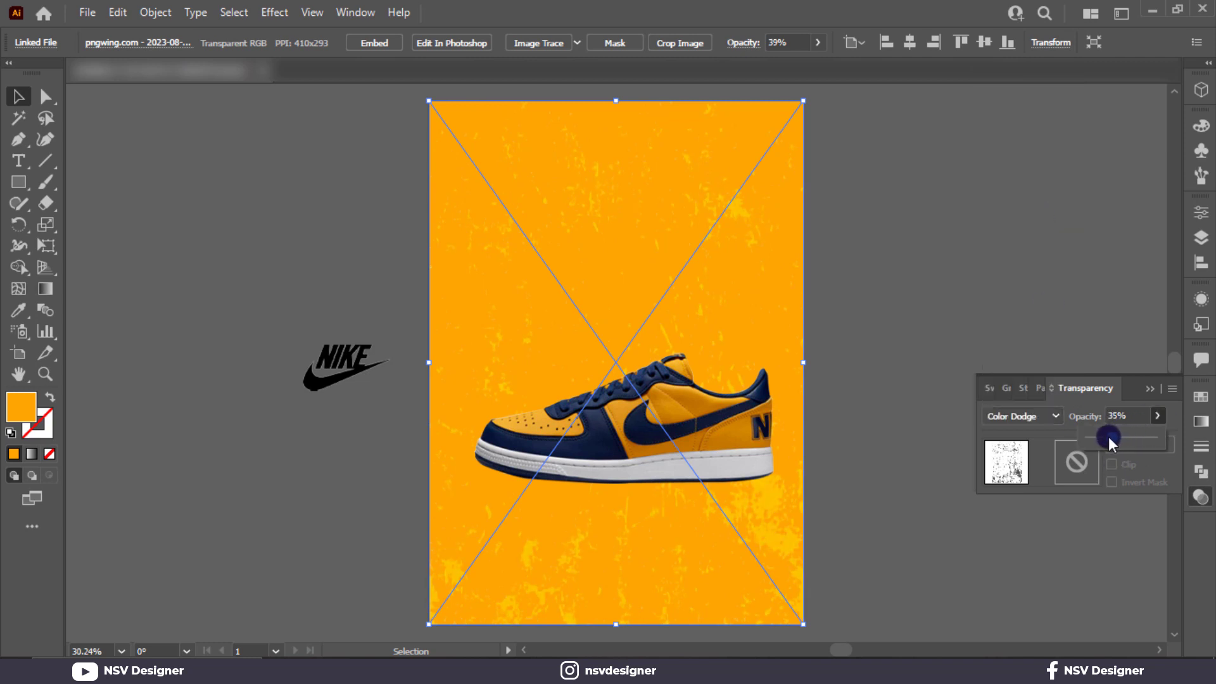
left_click(1149, 388)
left_click(1148, 387)
left_click(1078, 342)
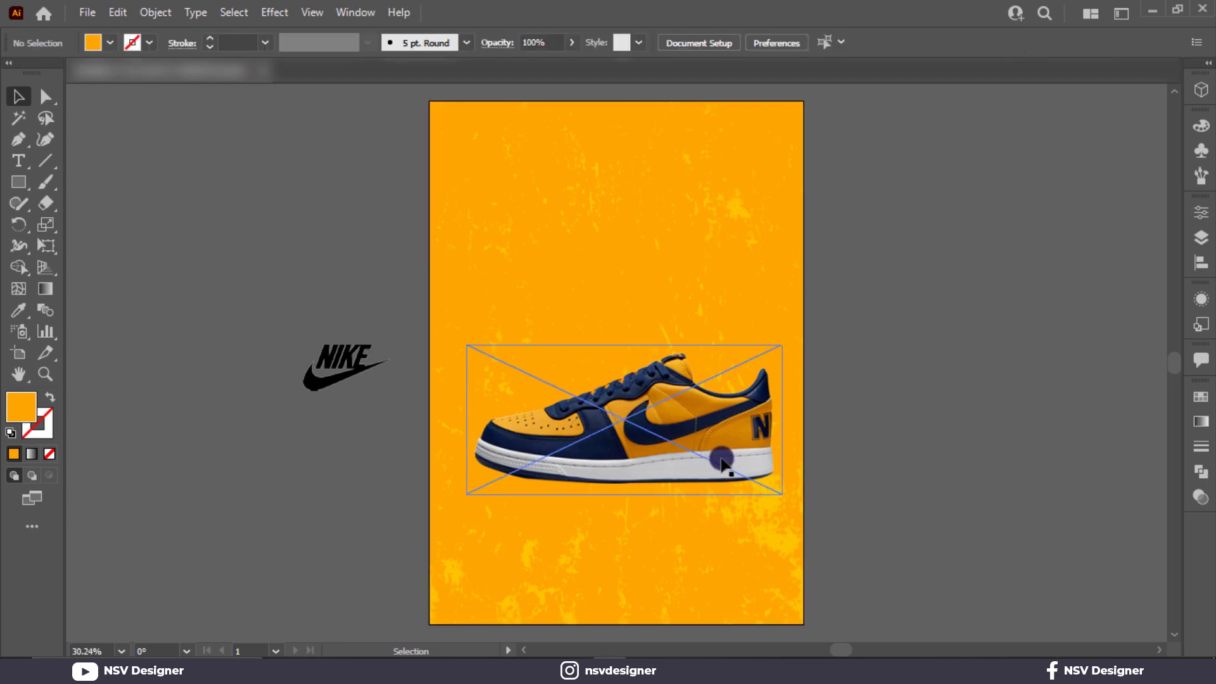
- Lock the grunge texture background and fit the artboard in the window
left_click(722, 458)
left_click(749, 568)
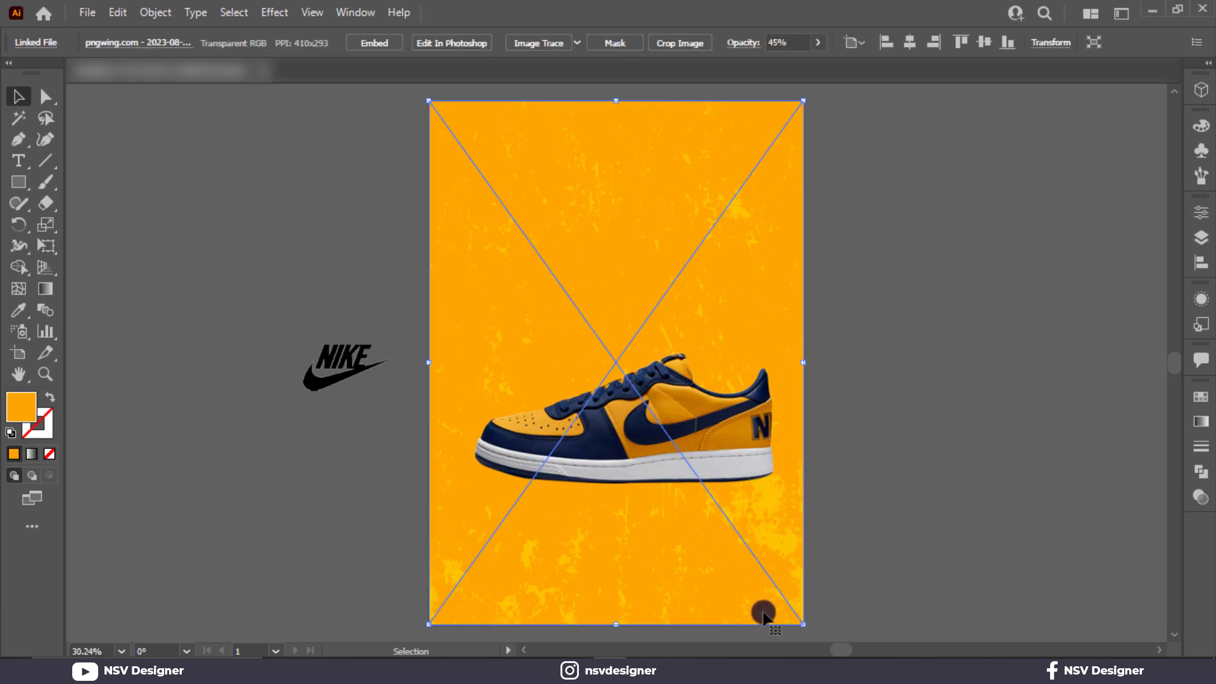
key("ctrl+2")
key("ctrl+0")
- Enlarge the shoe slightly and centre it horizontally on the artboard, just below mid-height
left_click(696, 495)
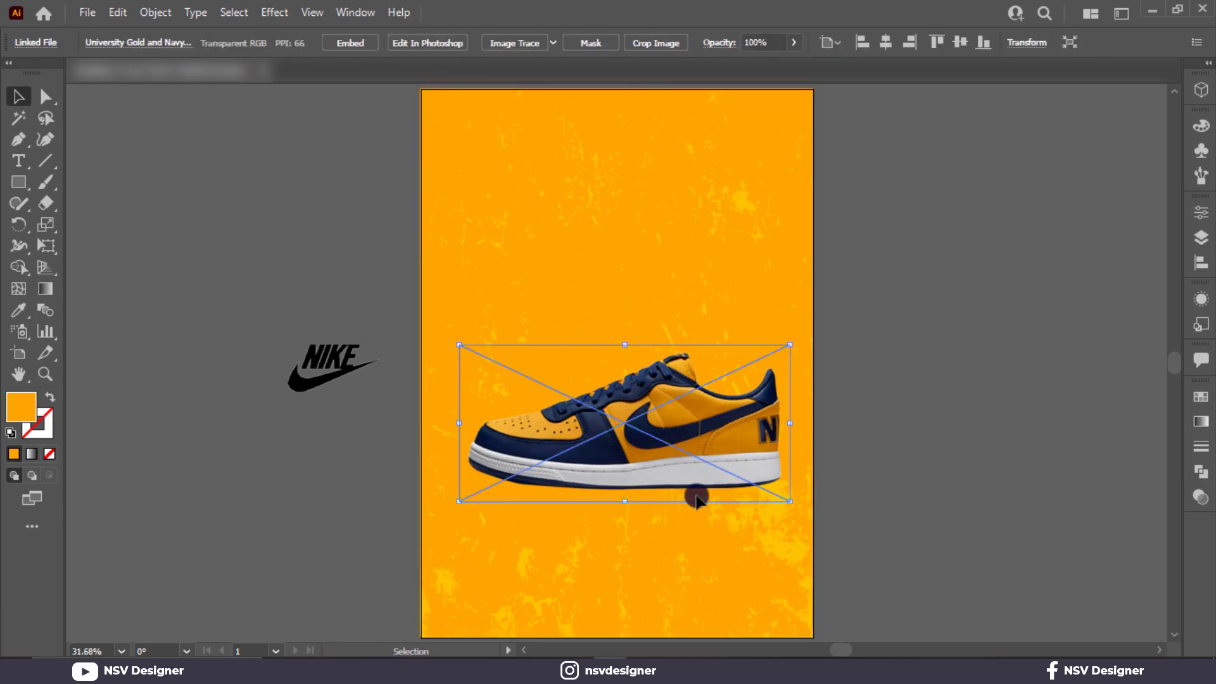
left_click_drag(697, 496, 688, 472)
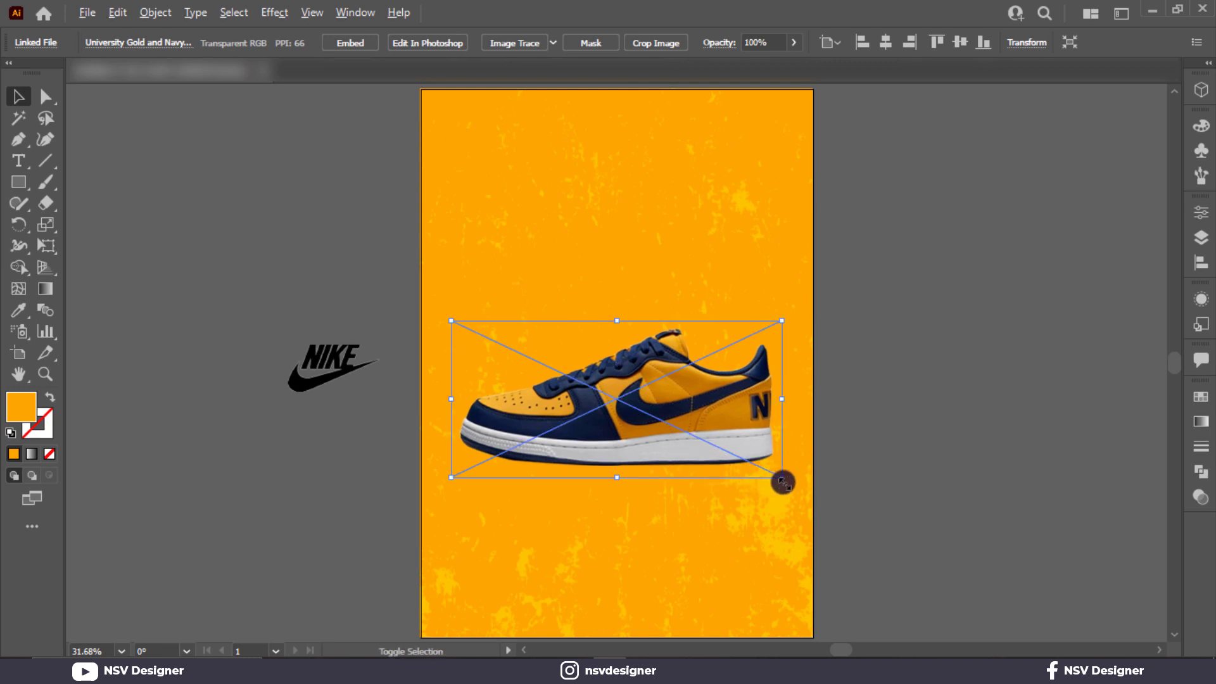
left_click_drag(783, 481, 794, 483)
left_click_drag(731, 431, 727, 436)
left_click(889, 43)
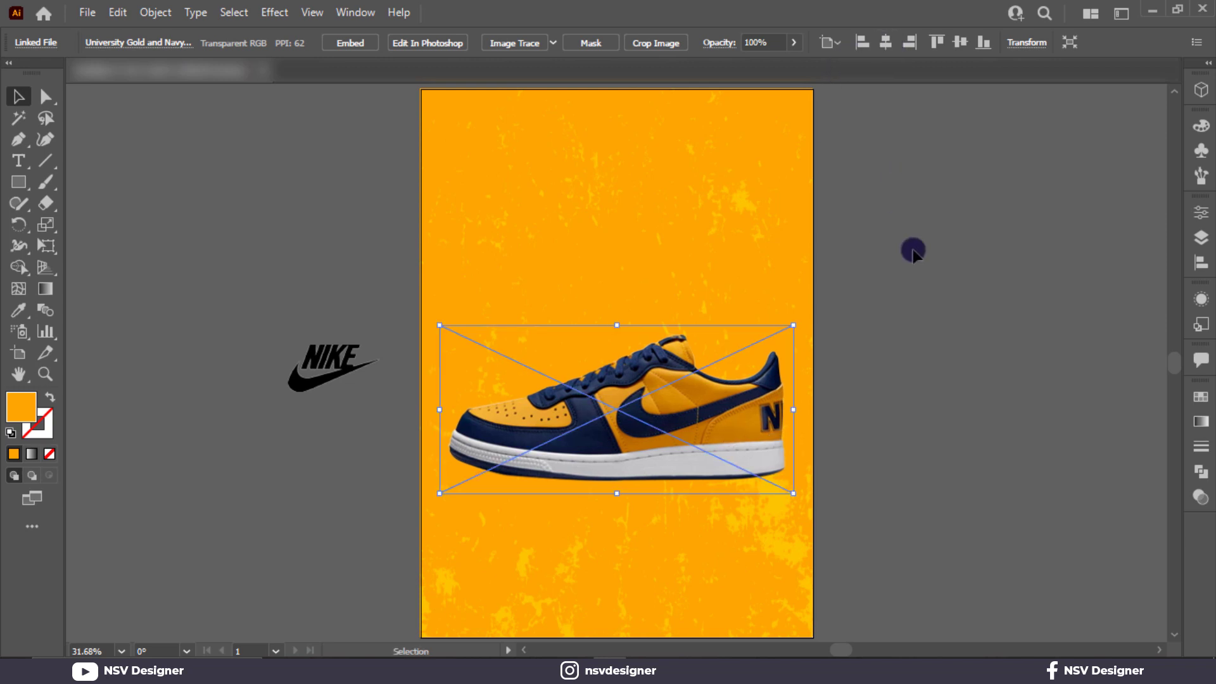
left_click(902, 336)
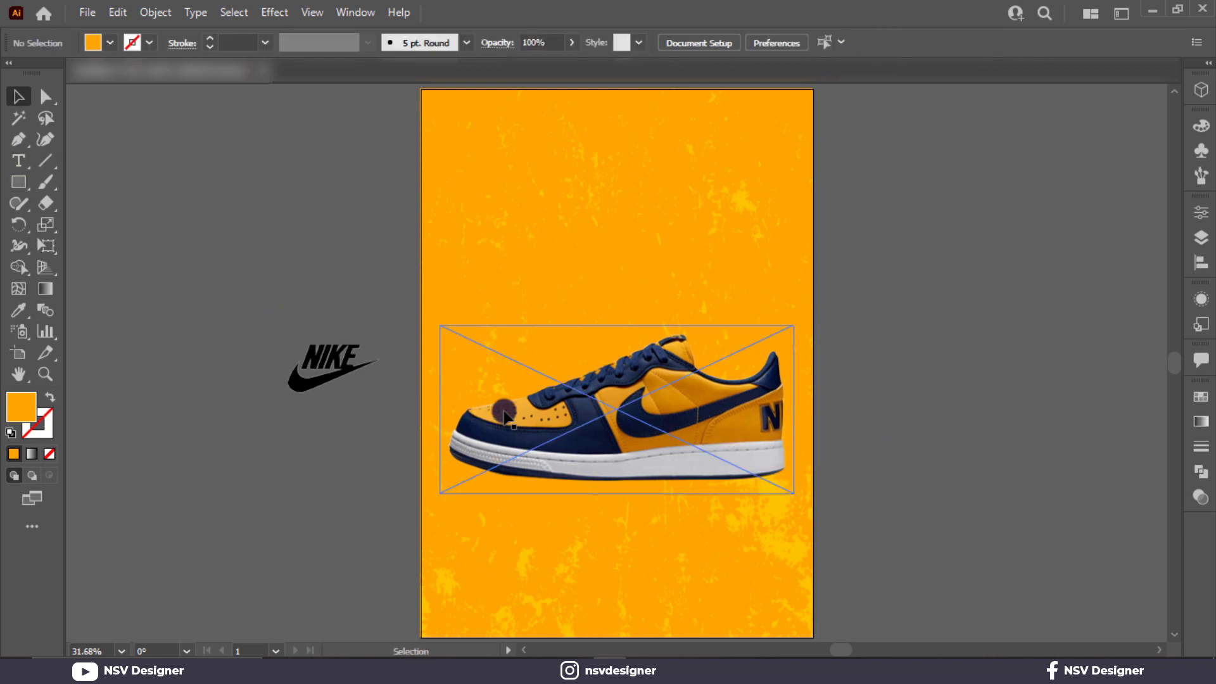
left_click_drag(627, 404, 627, 383)
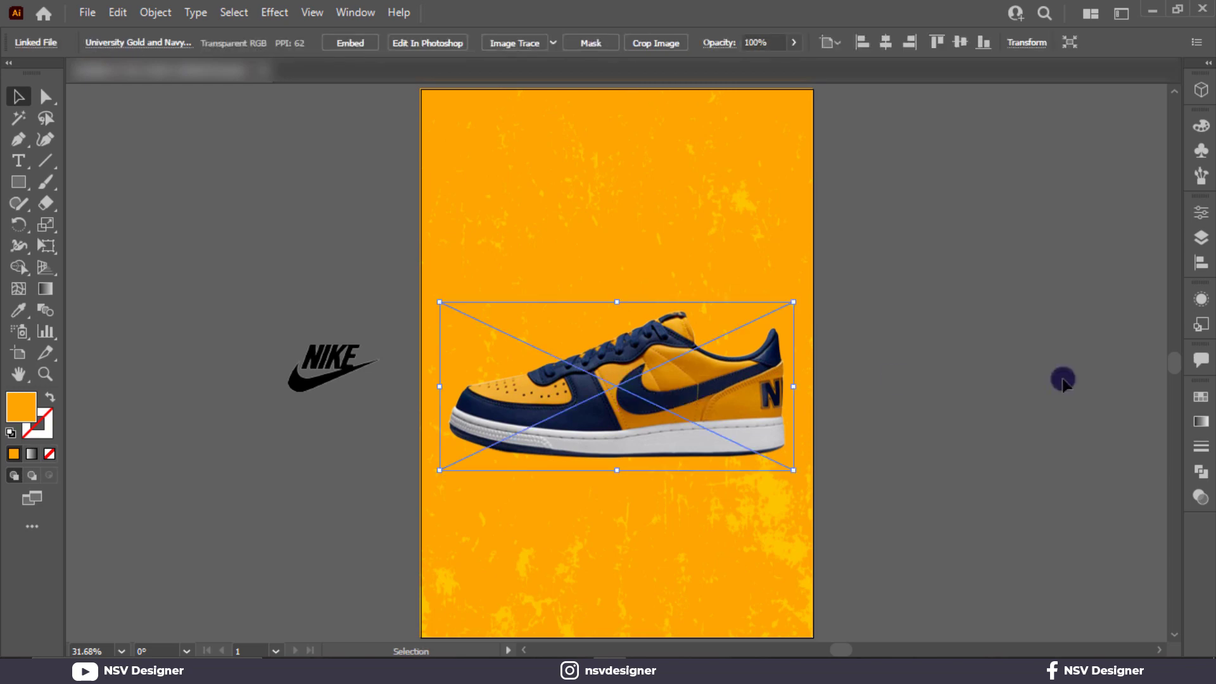
left_click(1064, 377)
- Add the text NIKE in Montserrat Black on the empty canvas beside the artboard
left_click(19, 160)
left_click(923, 259)
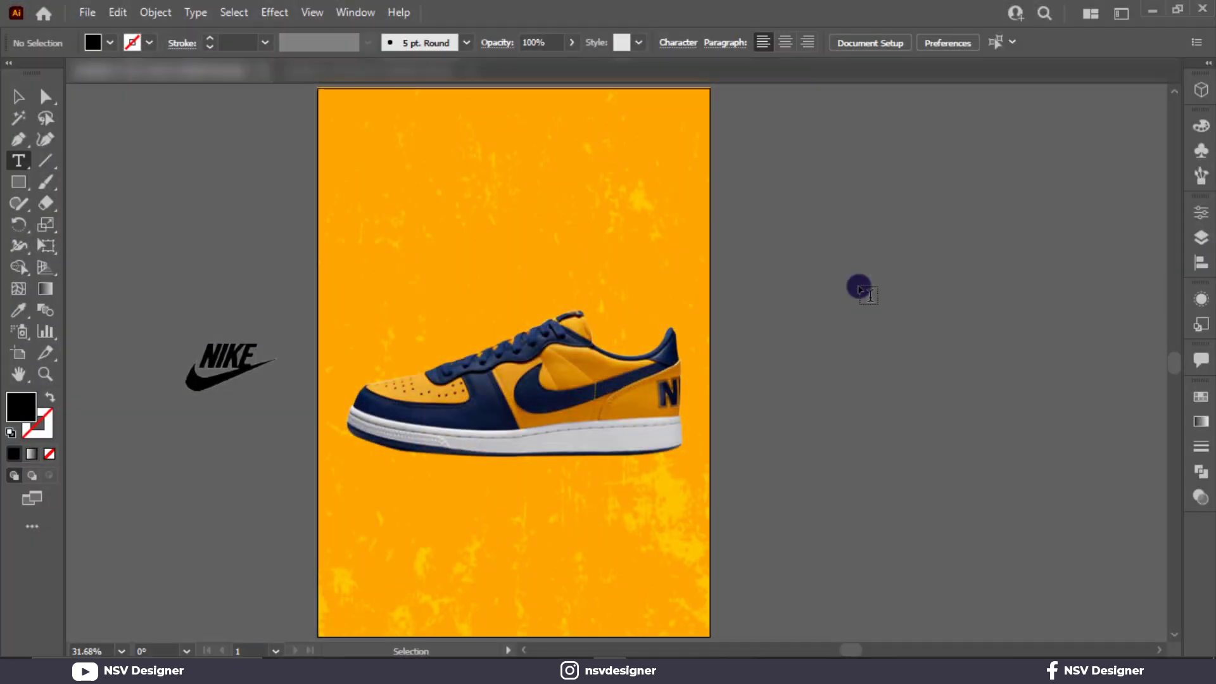
key("t")
left_click(859, 288)
type("NIKE")
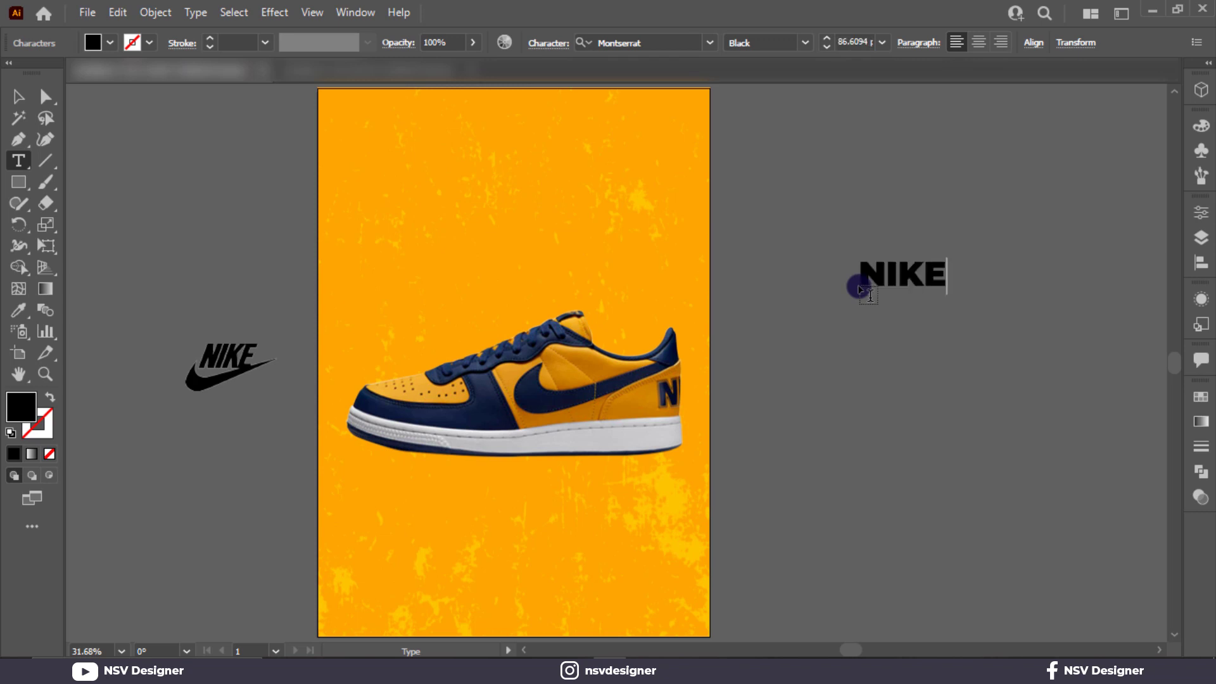
left_click(19, 96)
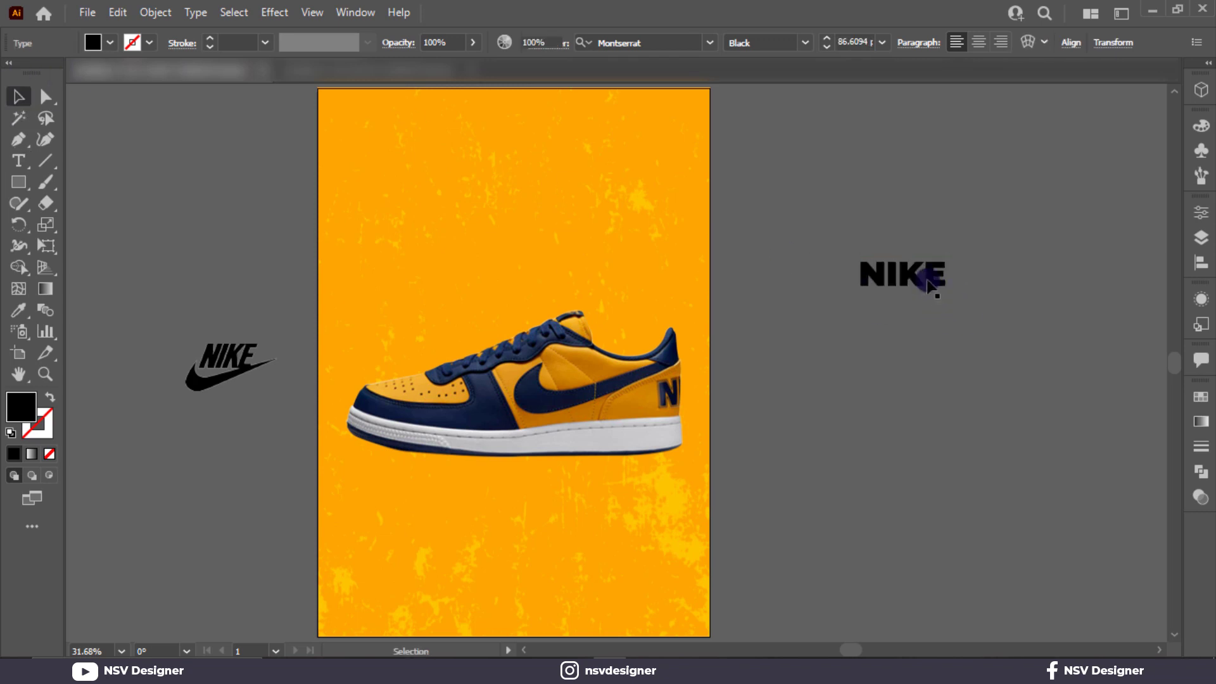
- Duplicate the NIKE text directly below itself and change the copy to TERMINATOR
left_click_drag(930, 277, 933, 324)
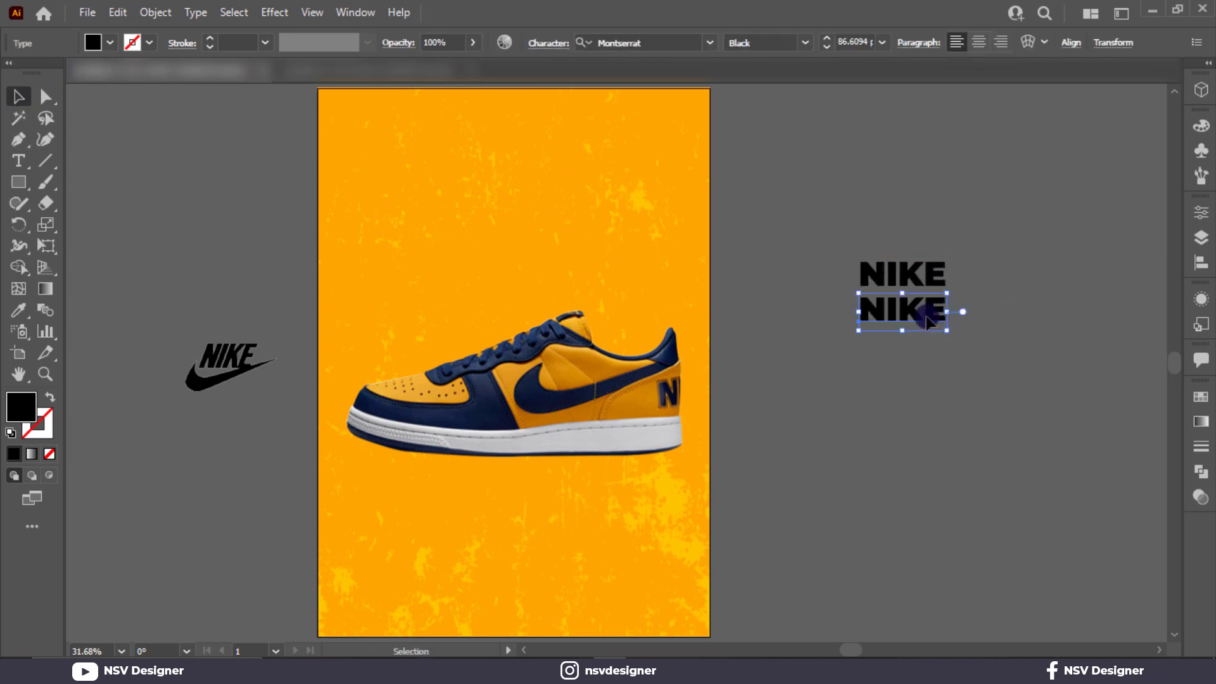
double_click(927, 315)
type("TE")
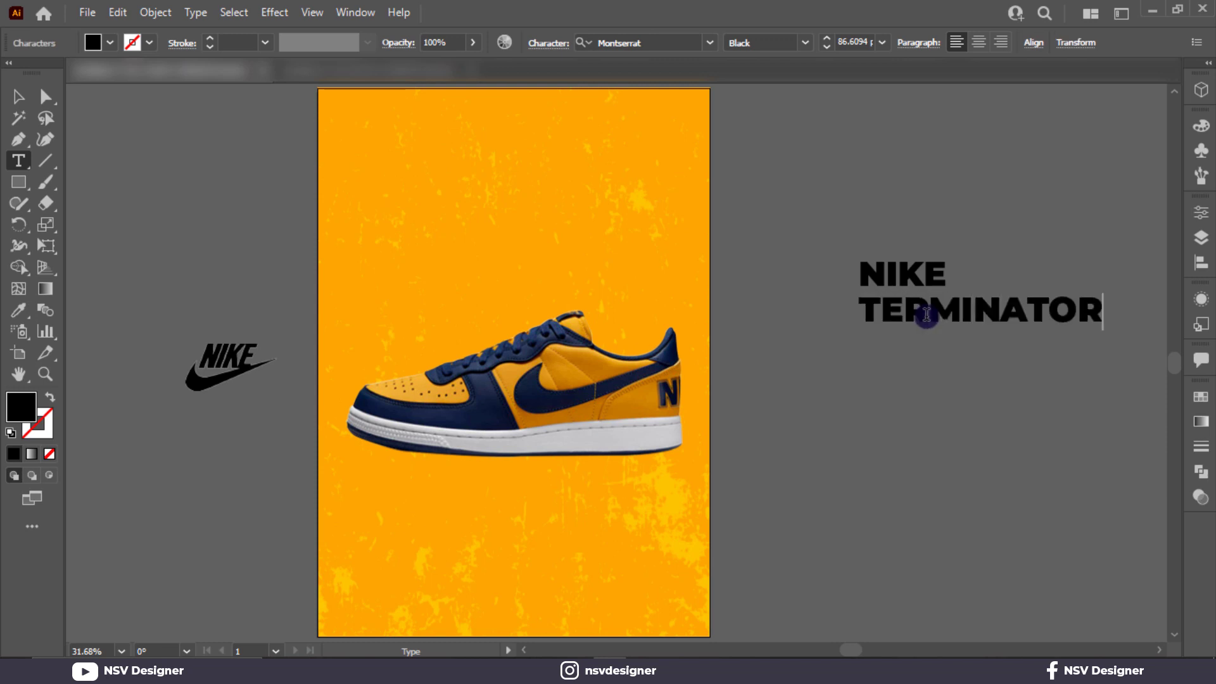
type("RMINATOR")
left_click(18, 97)
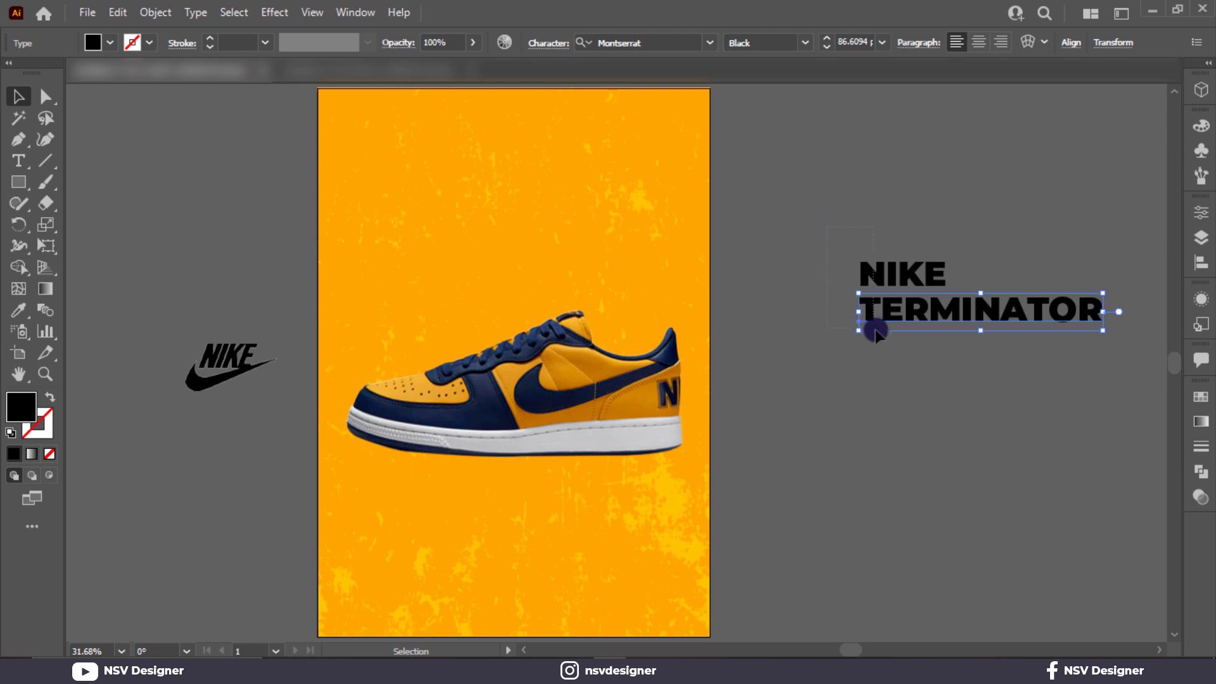
- Align the NIKE and TERMINATOR text lines to each other by their horizontal centres
left_click_drag(876, 334, 875, 333)
left_click(1029, 49)
left_click(868, 97)
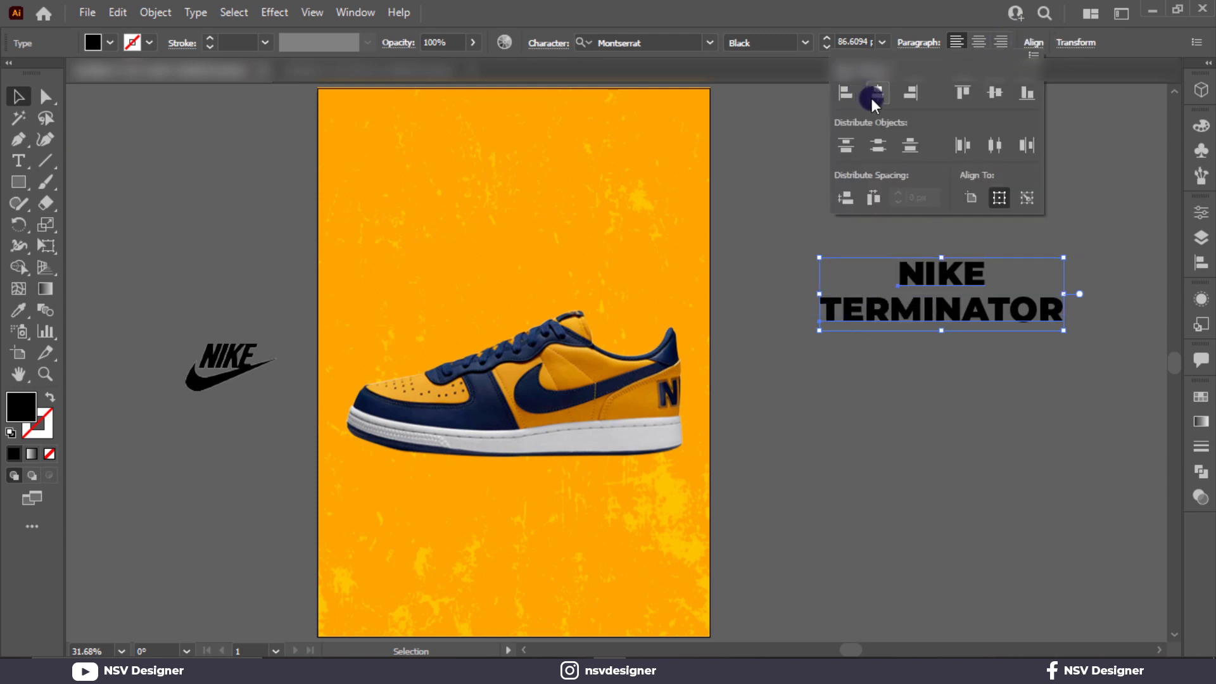
left_click(795, 250)
- Recolour both text lines with the navy sampled from the shoe, adjusted to a deeper #081a44
left_click(901, 238)
left_click(975, 320)
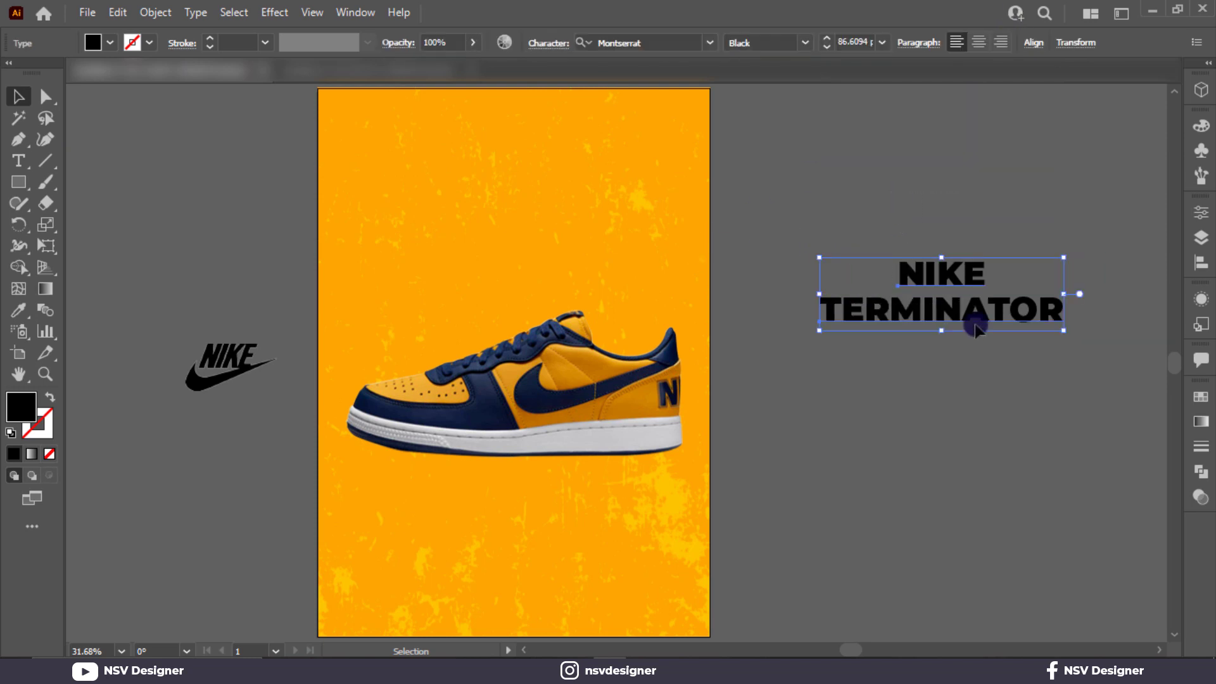
key("i")
left_click(476, 381)
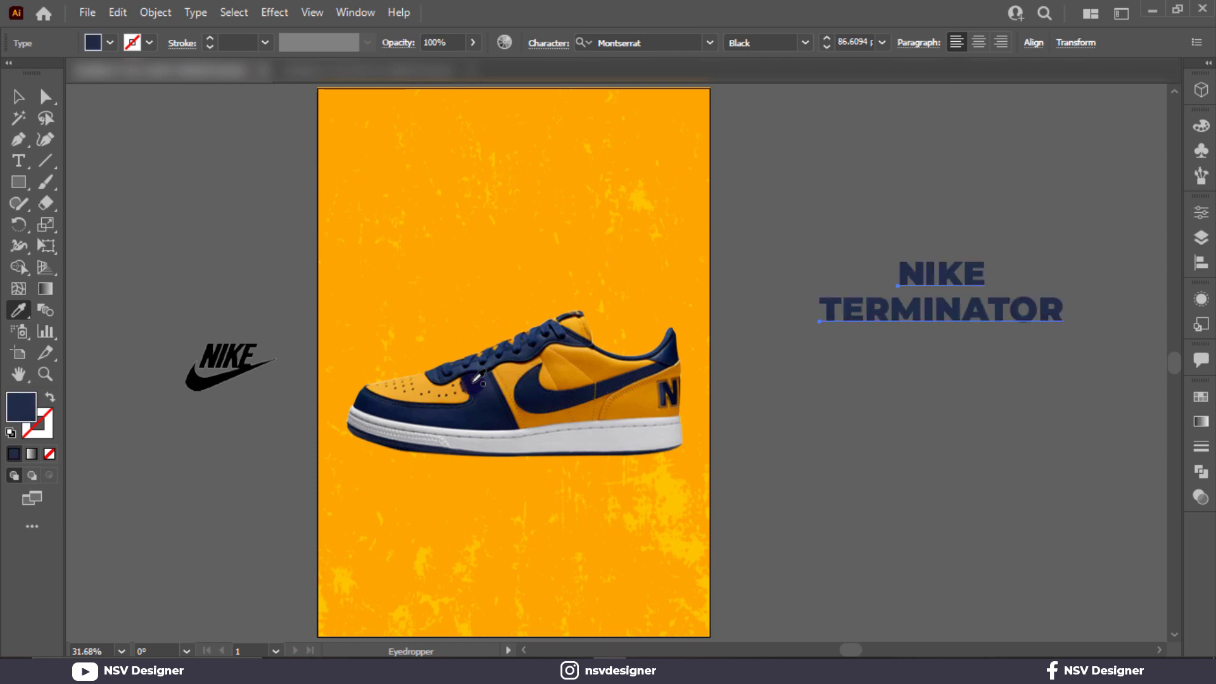
double_click(24, 413)
left_click(478, 459)
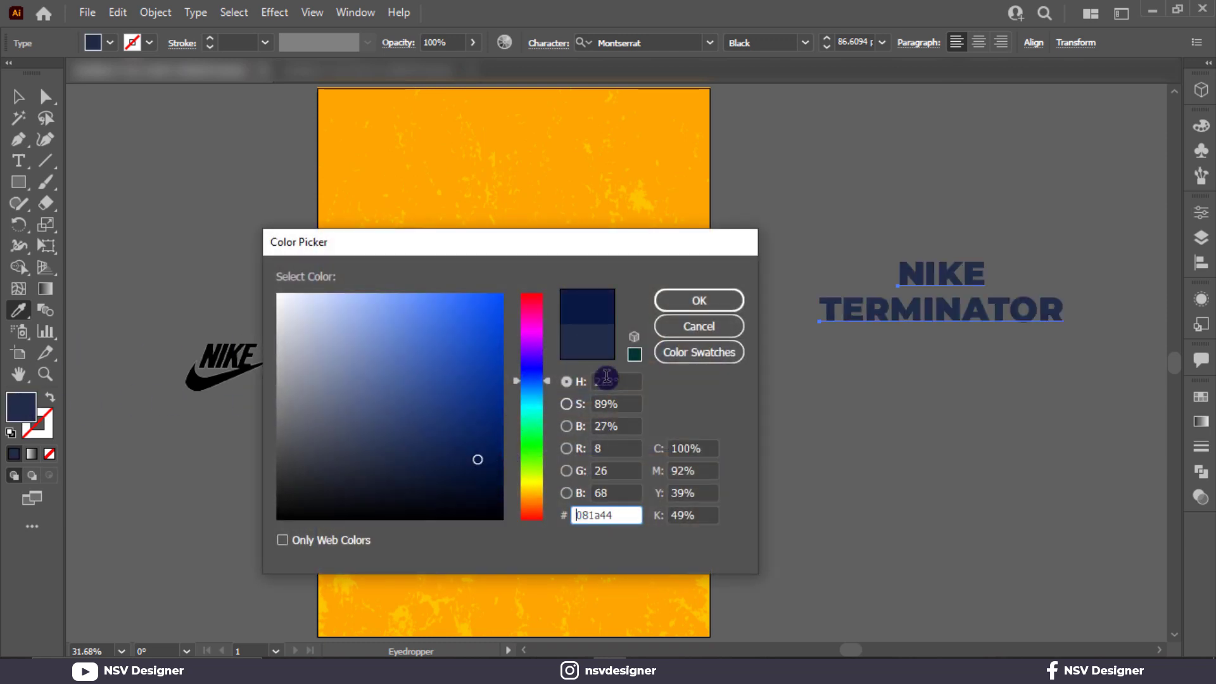
left_click(691, 300)
left_click(19, 96)
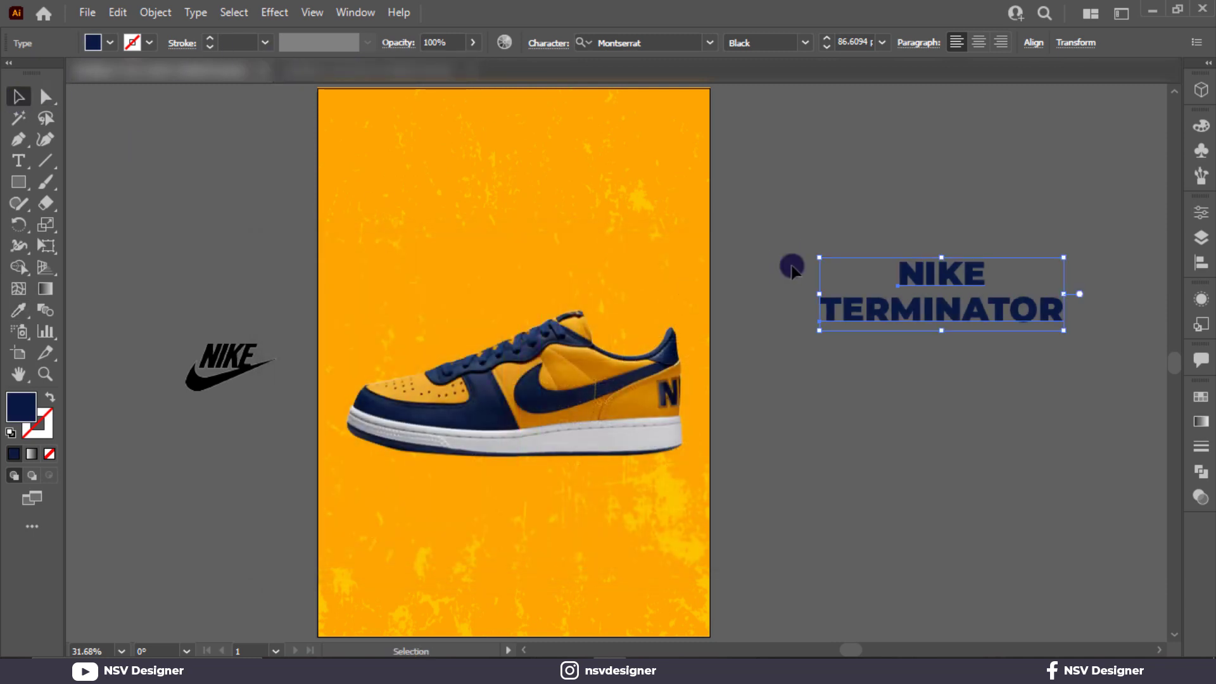
- Scale both text lines up to about 107.39 pt and enlarge NIKE further above TERMINATOR
left_click_drag(1065, 334, 1094, 357)
left_click(1086, 360)
left_click(978, 272)
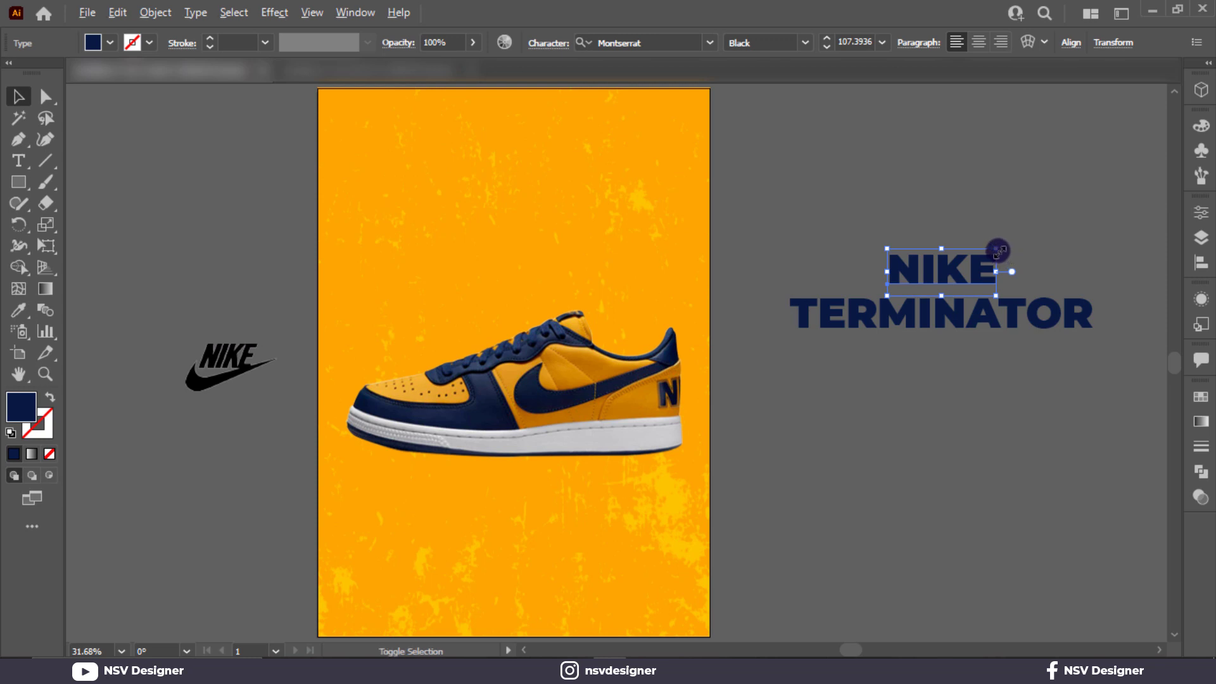
left_click_drag(998, 252, 1072, 198)
left_click(1067, 207)
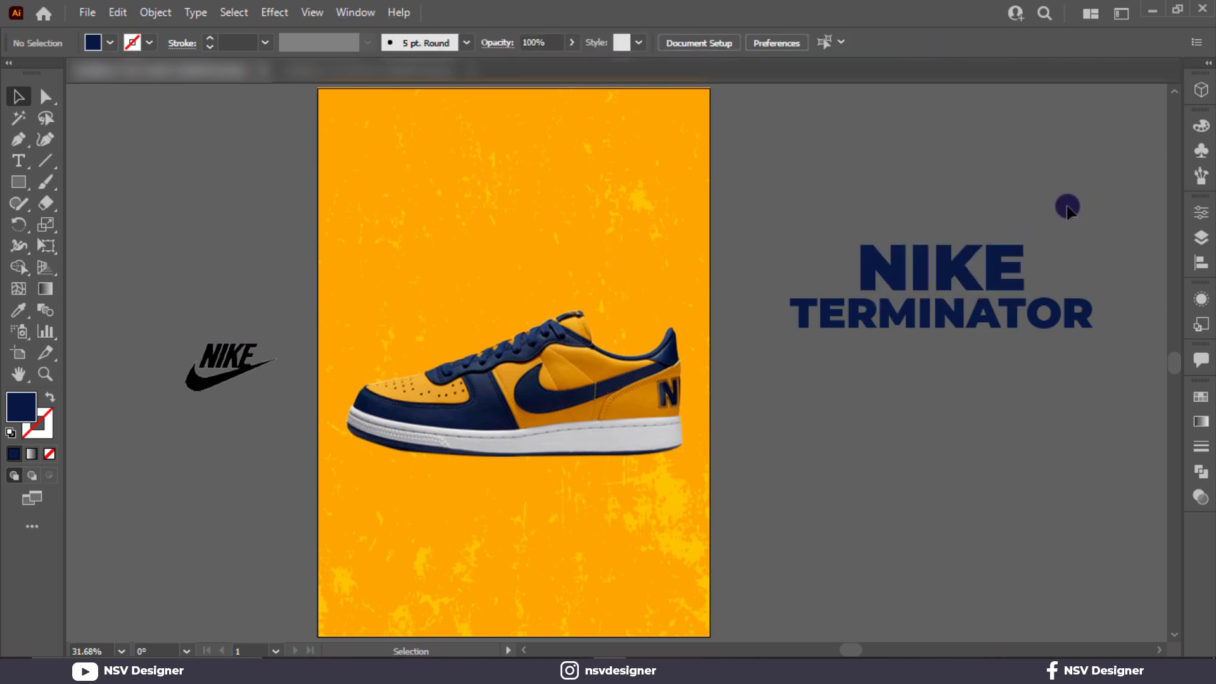
- Move the NIKE TERMINATOR text above the shoe as a group and centre it horizontally on the artboard
left_click_drag(963, 320, 552, 319)
left_click(780, 225)
key("v")
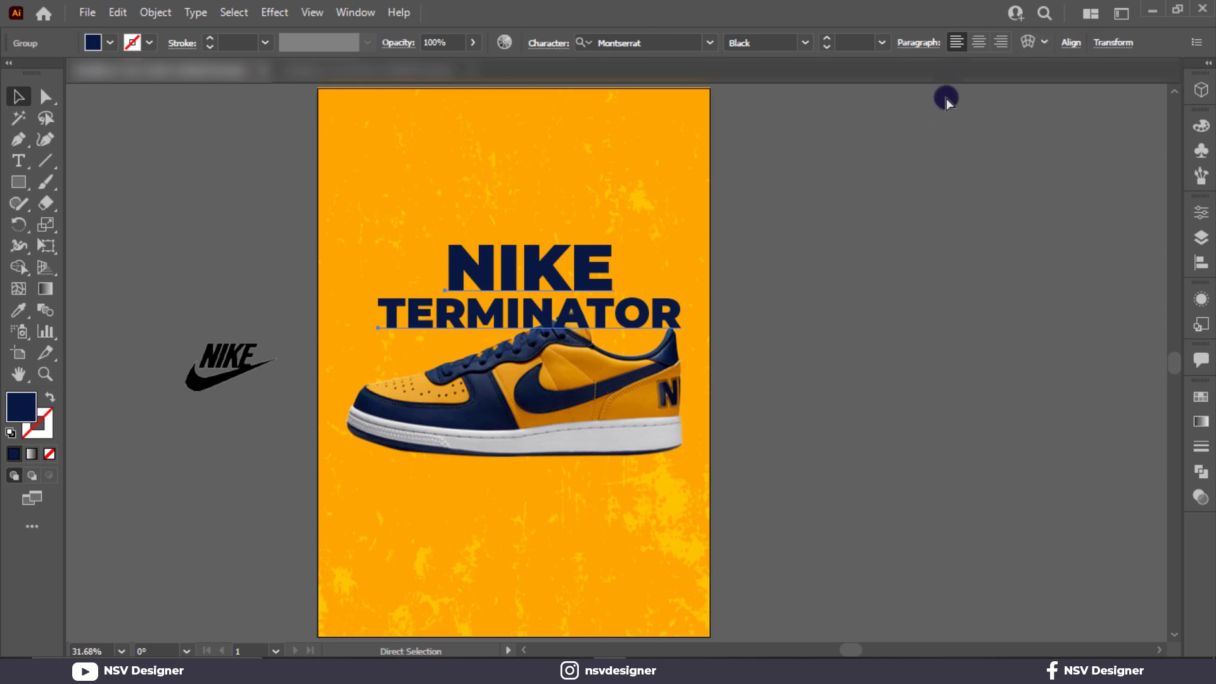
left_click(1071, 43)
left_click(915, 93)
- Unlock all locked artwork and lock only the orange background and its grunge texture again
left_click(608, 399)
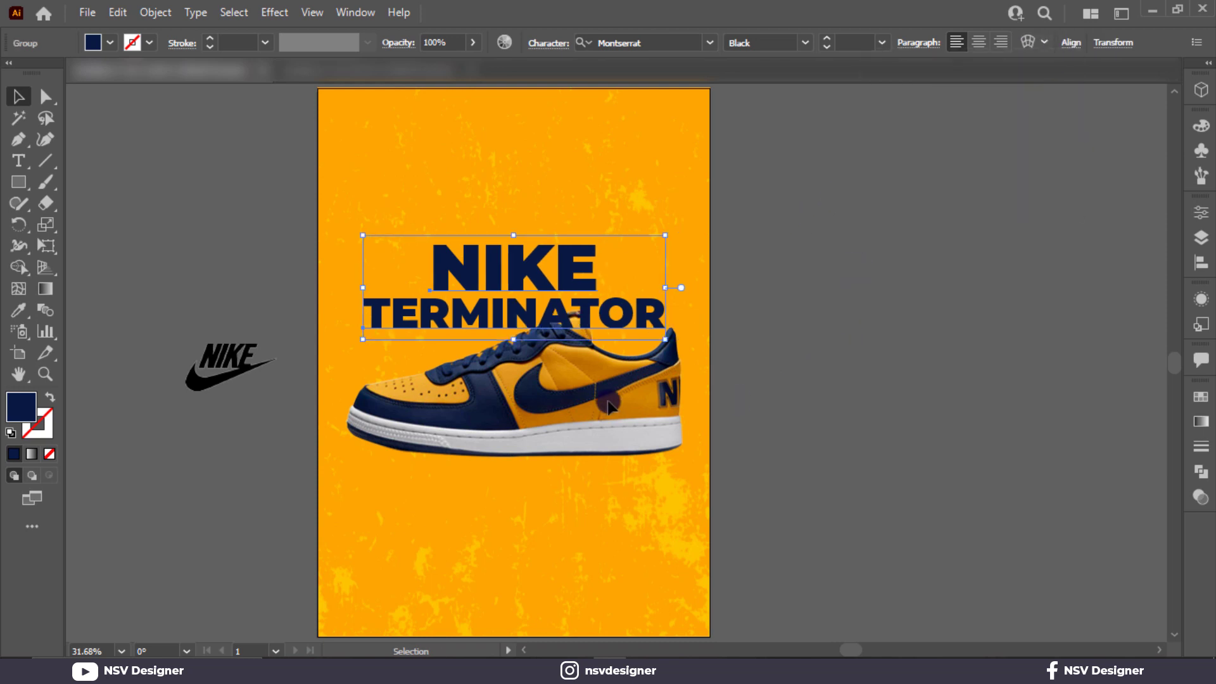
left_click(743, 417)
key("ctrl+a")
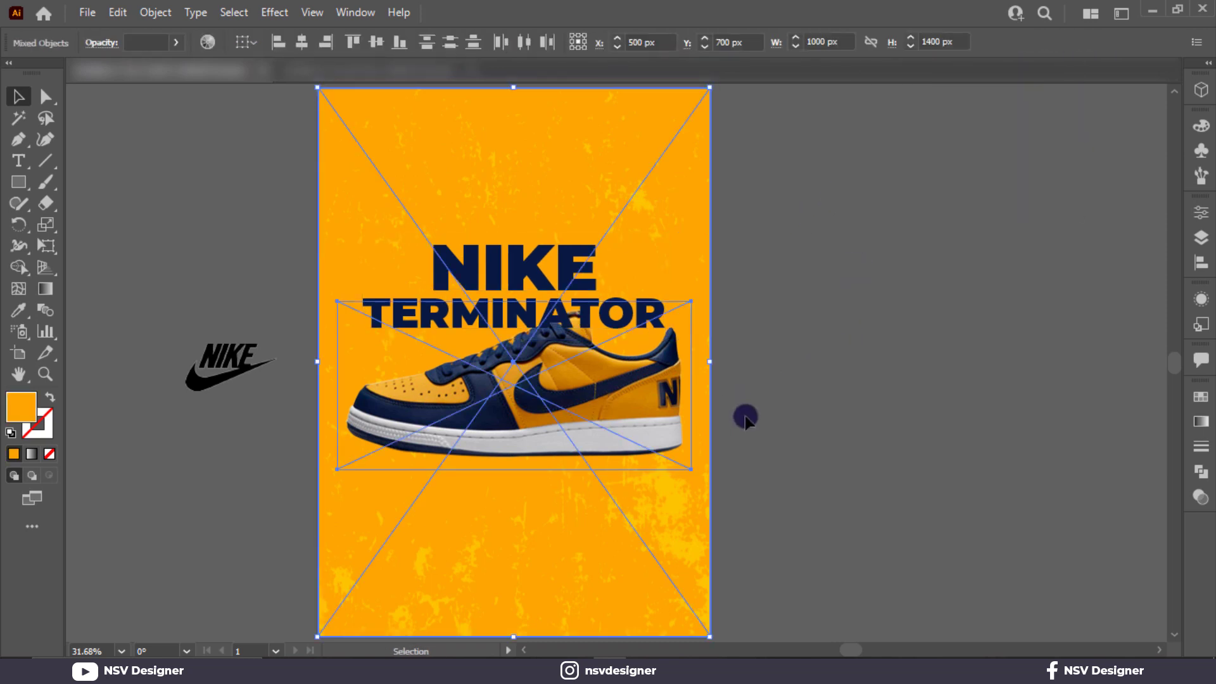
left_click(841, 580)
left_click(638, 611)
key("ctrl+shift+a")
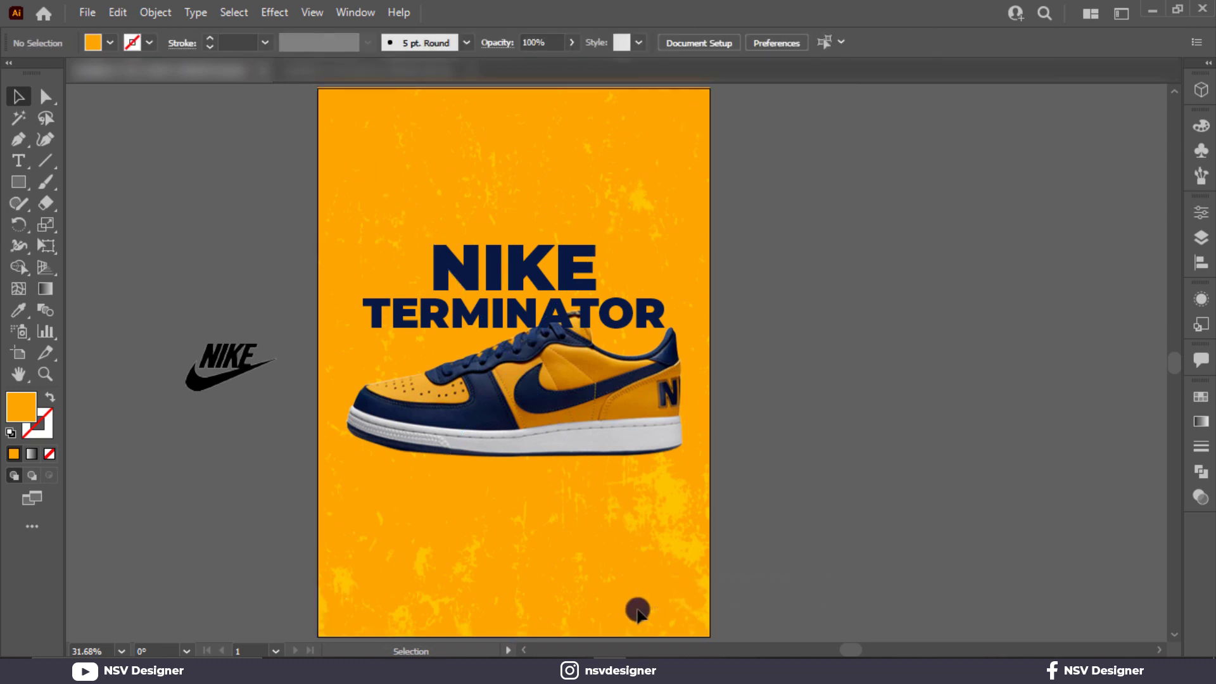
- Bring the shoe image in front of the TERMINATOR text and move the shoe and title together slightly higher
left_click(637, 455)
right_click(658, 453)
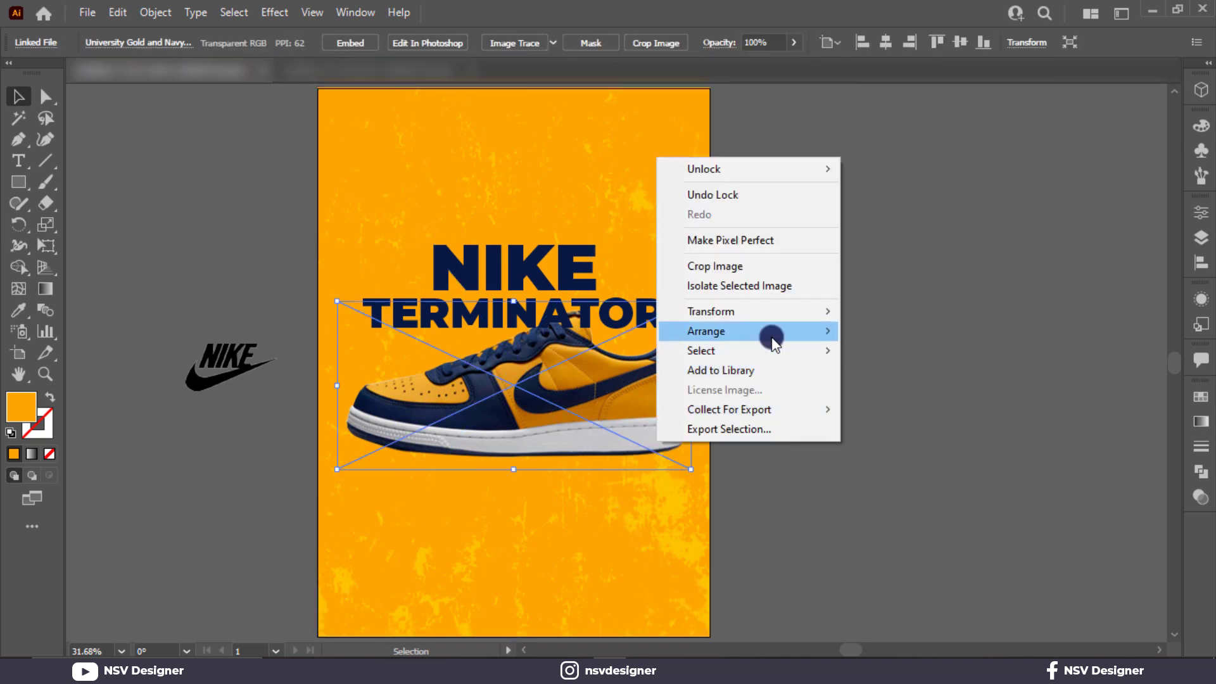
mouse_move(782, 331)
left_click(865, 331)
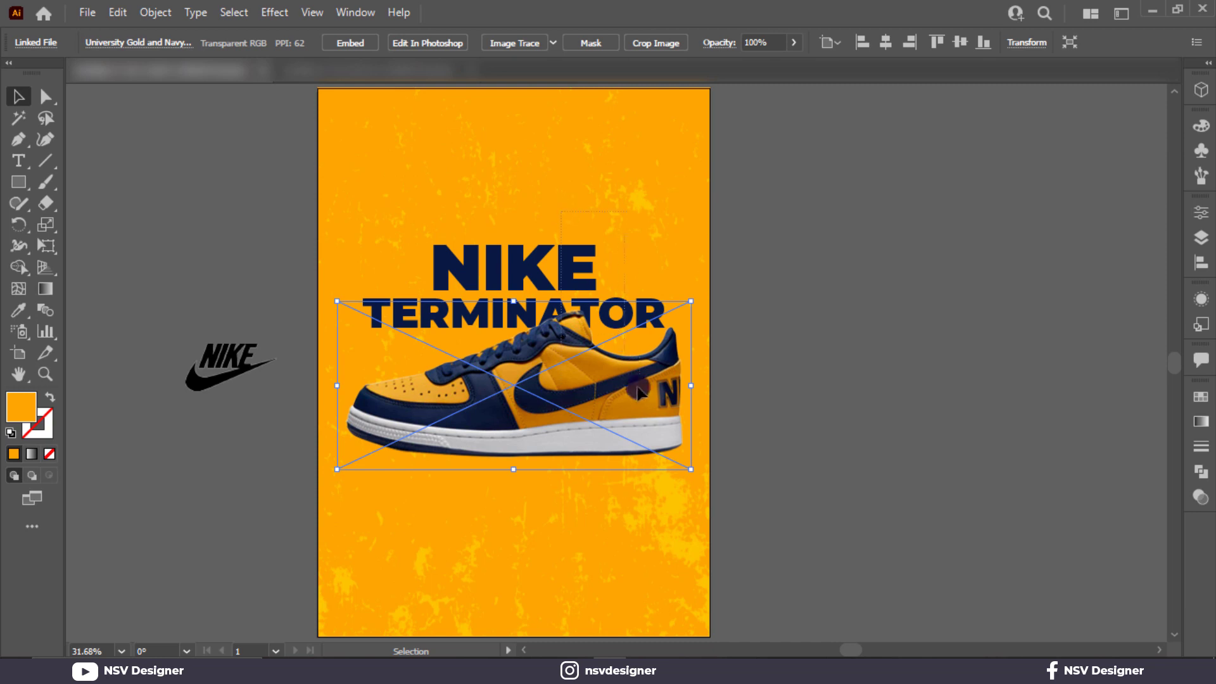
left_click_drag(637, 388, 621, 372)
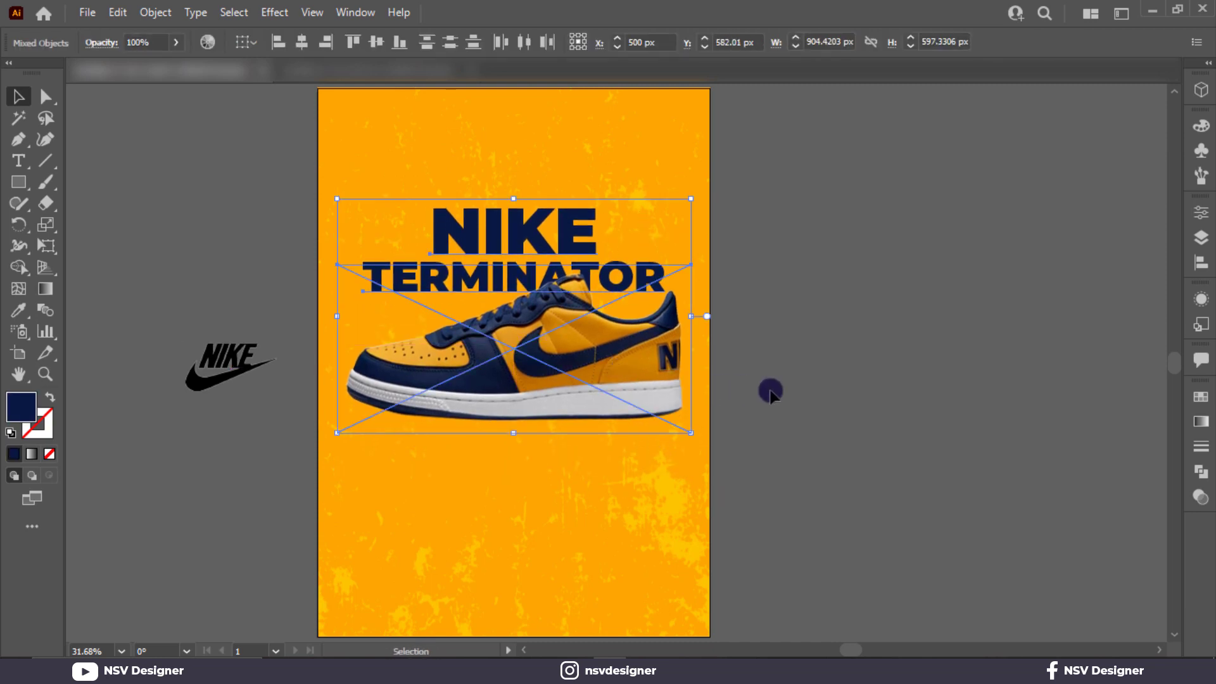
left_click(770, 391)
- Scale up the NIKE TERMINATOR title group from its centre until TERMINATOR is about as wide as the shoe
left_click(591, 389)
left_click(464, 185)
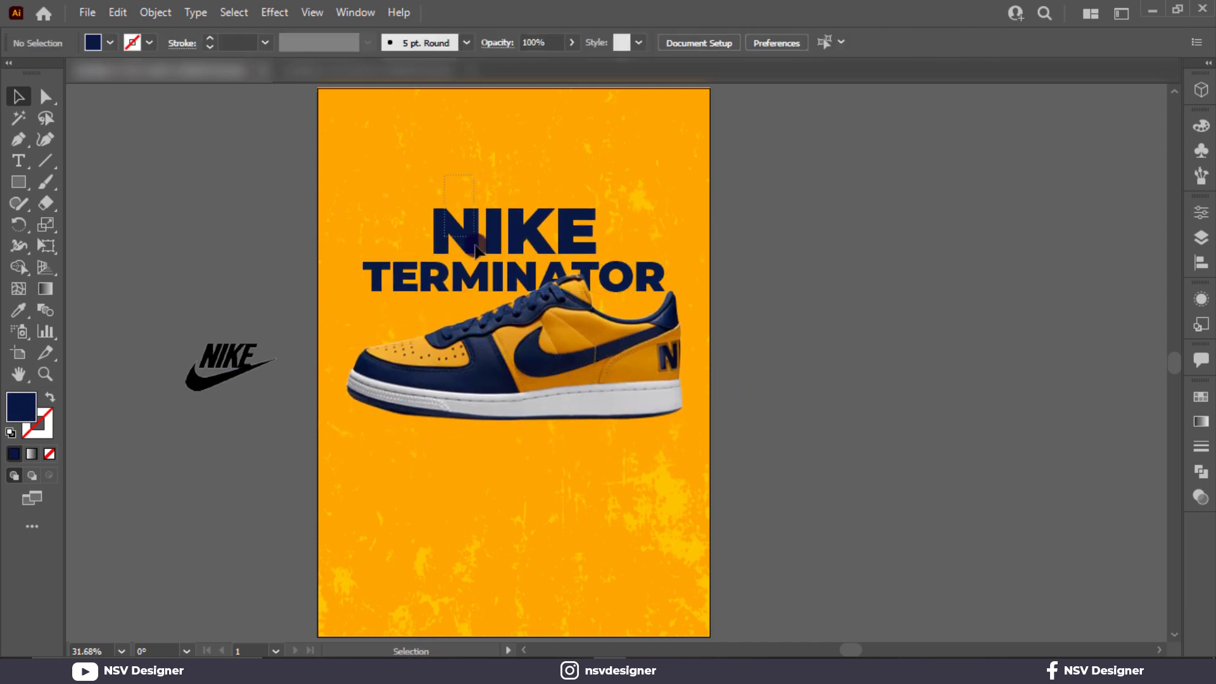
left_click_drag(475, 245, 476, 267)
left_click(535, 376, "shift")
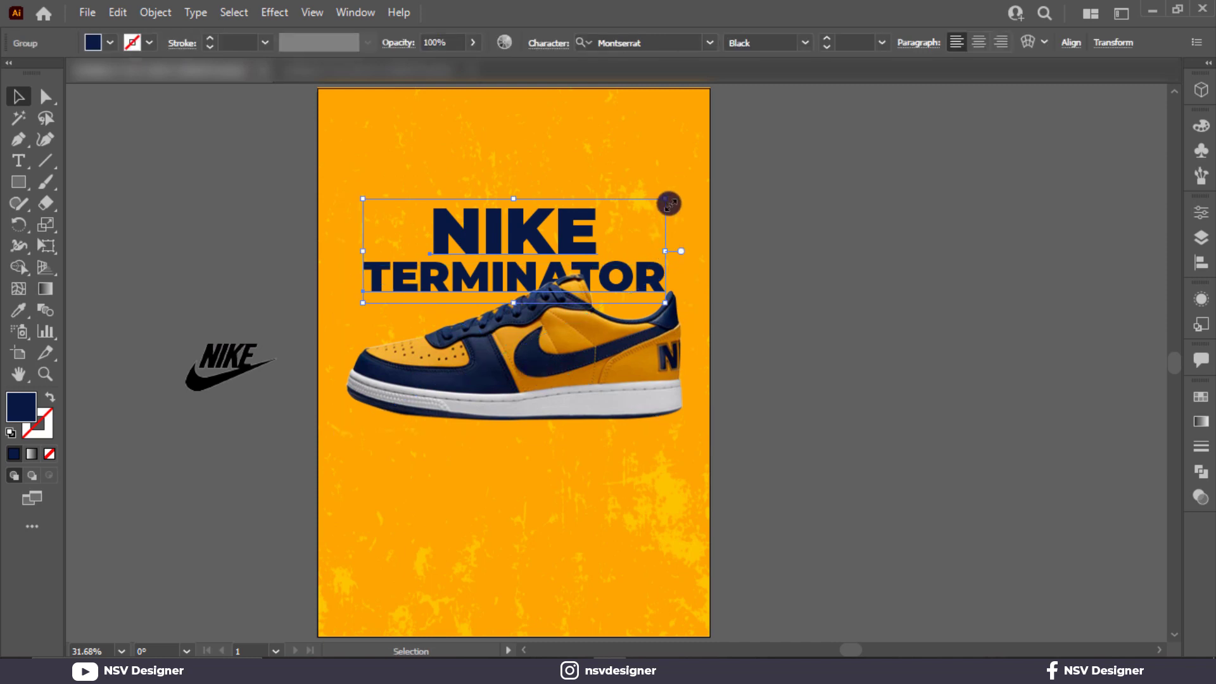
left_click_drag(669, 203, 681, 193)
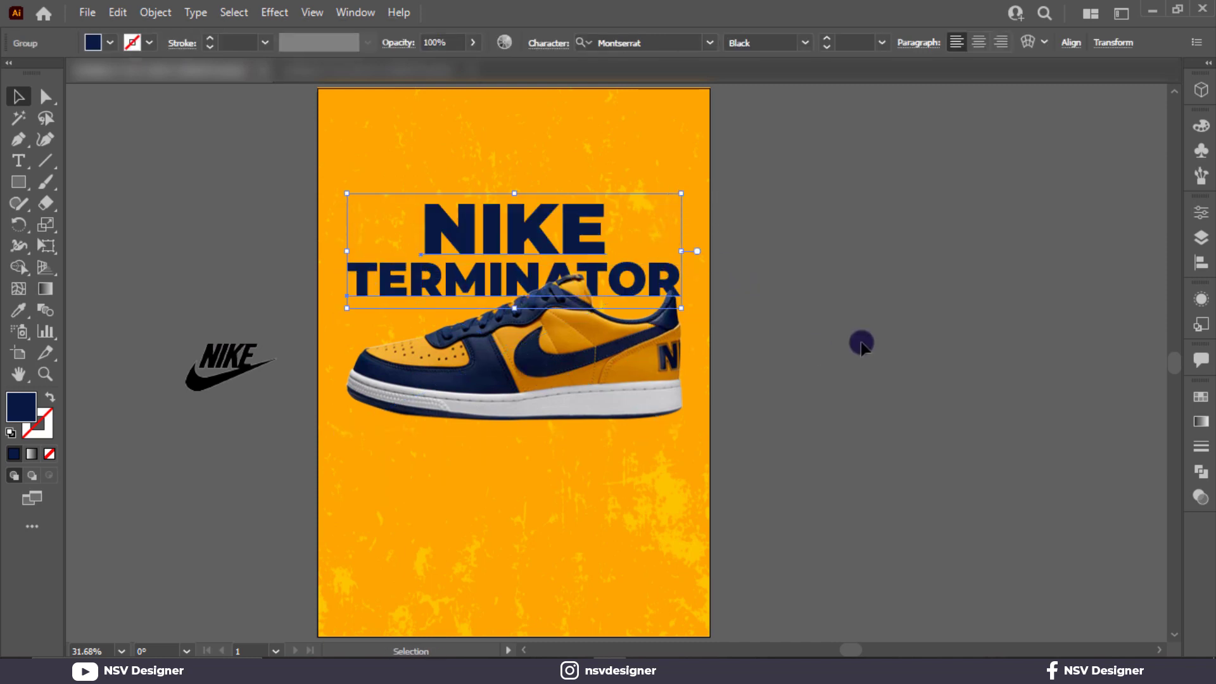
left_click(754, 377)
- Shift the shoe image slightly downward so it overlaps less of the TERMINATOR text
left_click(609, 413)
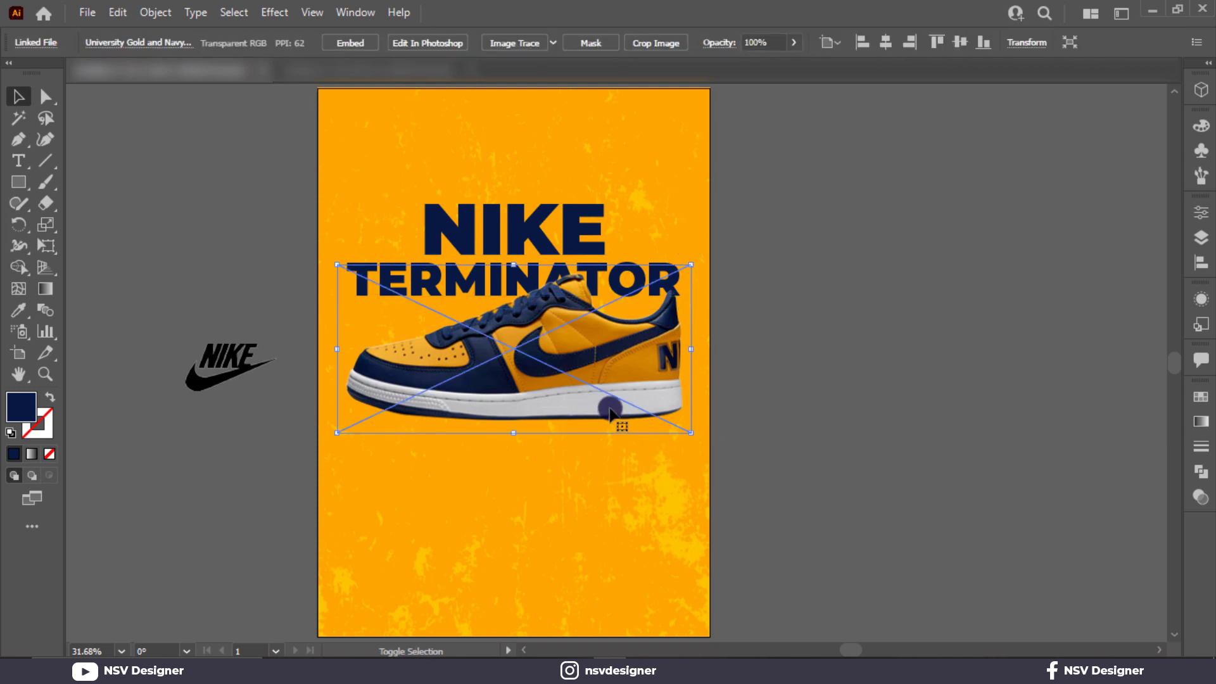
left_click_drag(610, 413, 609, 415)
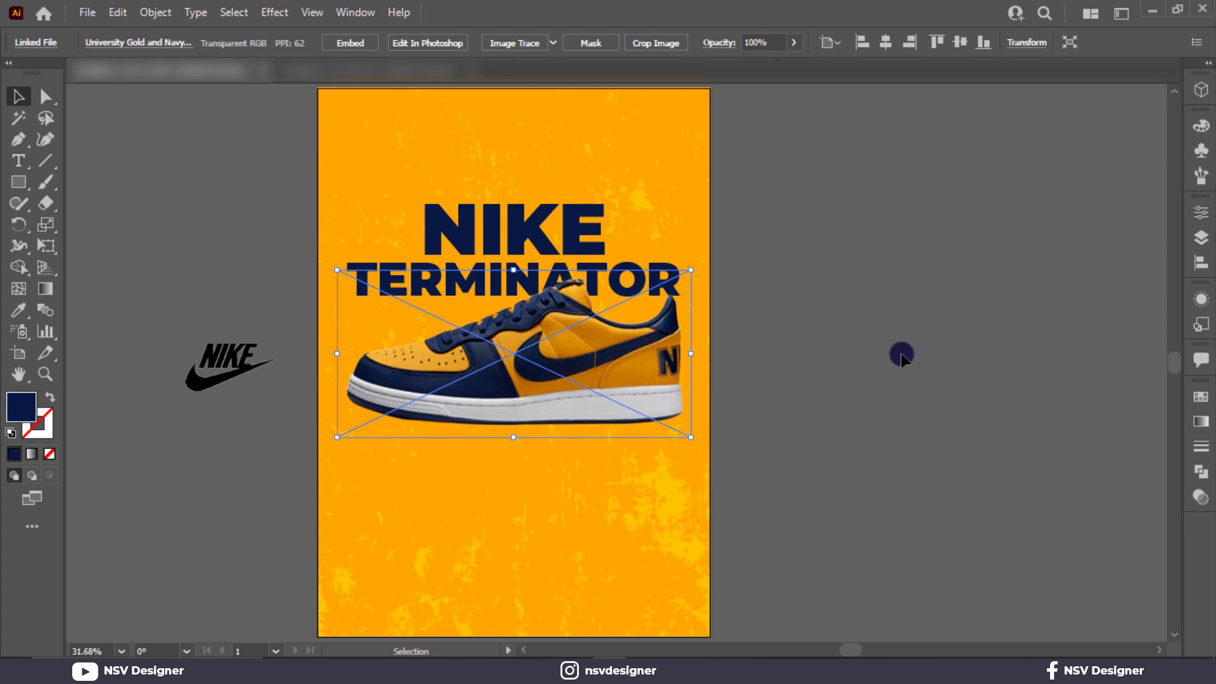
left_click(657, 461)
left_click(667, 437)
left_click(817, 394)
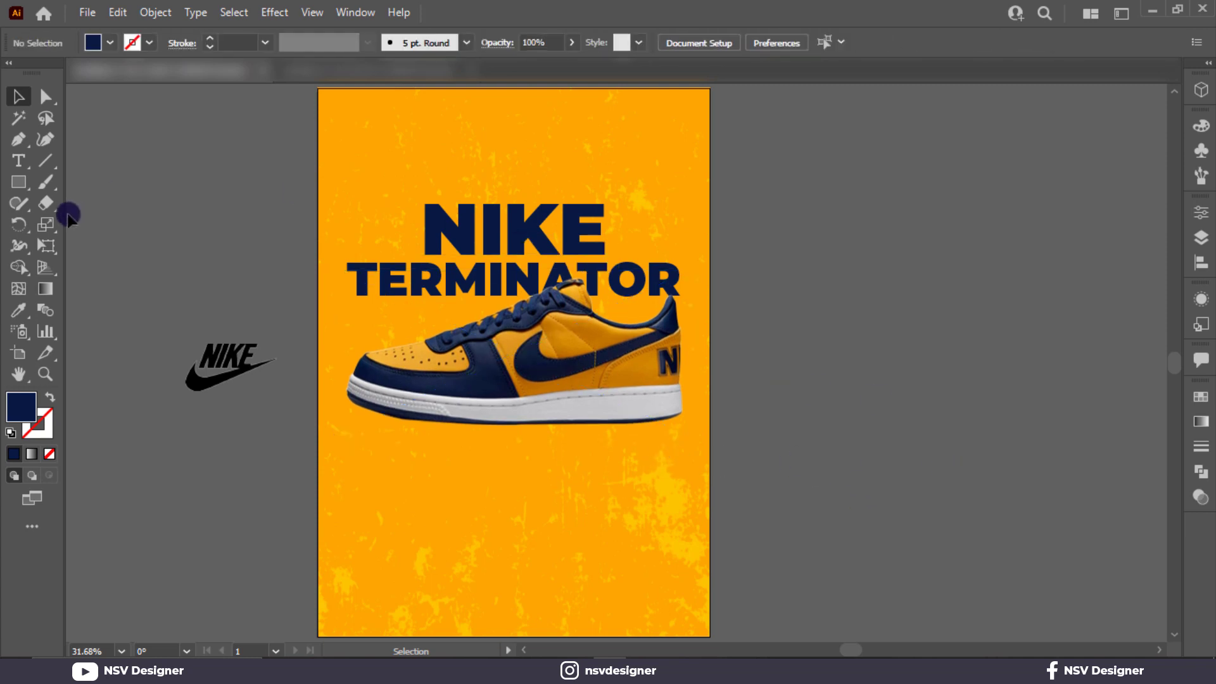
- Draw a navy circle with the Ellipse tool on the empty area beside the artboard
right_click(18, 187)
left_click(96, 226)
left_click_drag(851, 315, 902, 379)
- Fill the circle with a radial gradient, reversed to run from a 100% black centre to a white edge
left_click(1201, 421)
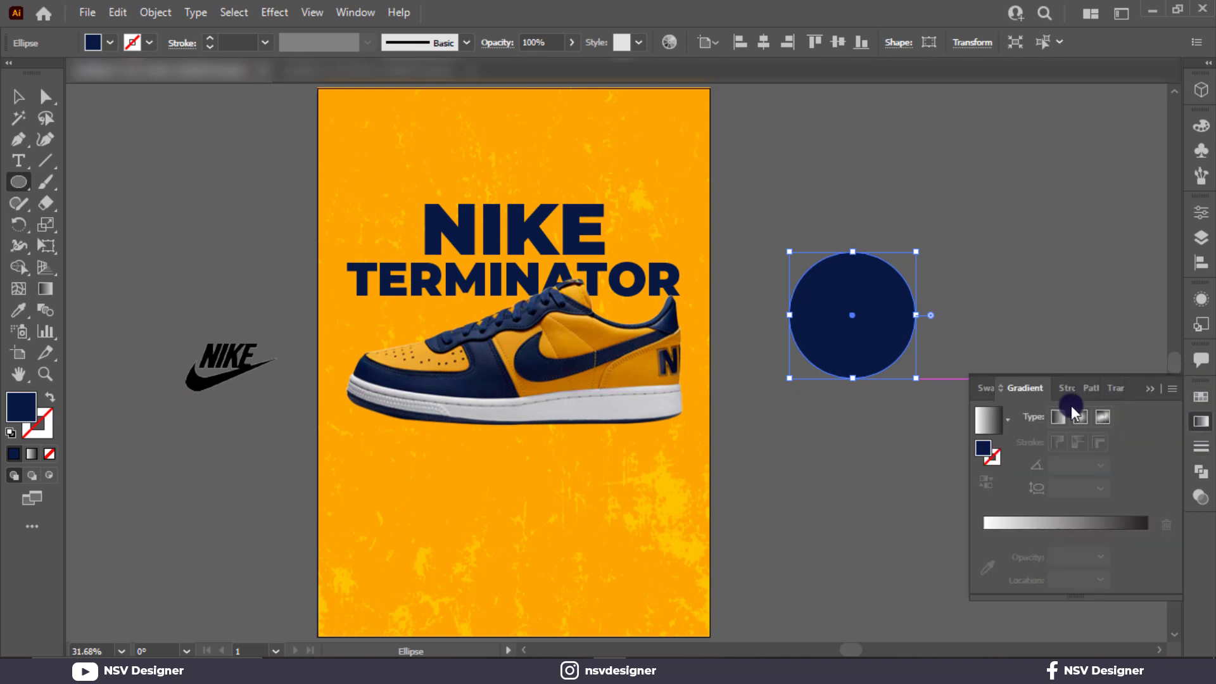
left_click(989, 422)
left_click(989, 479)
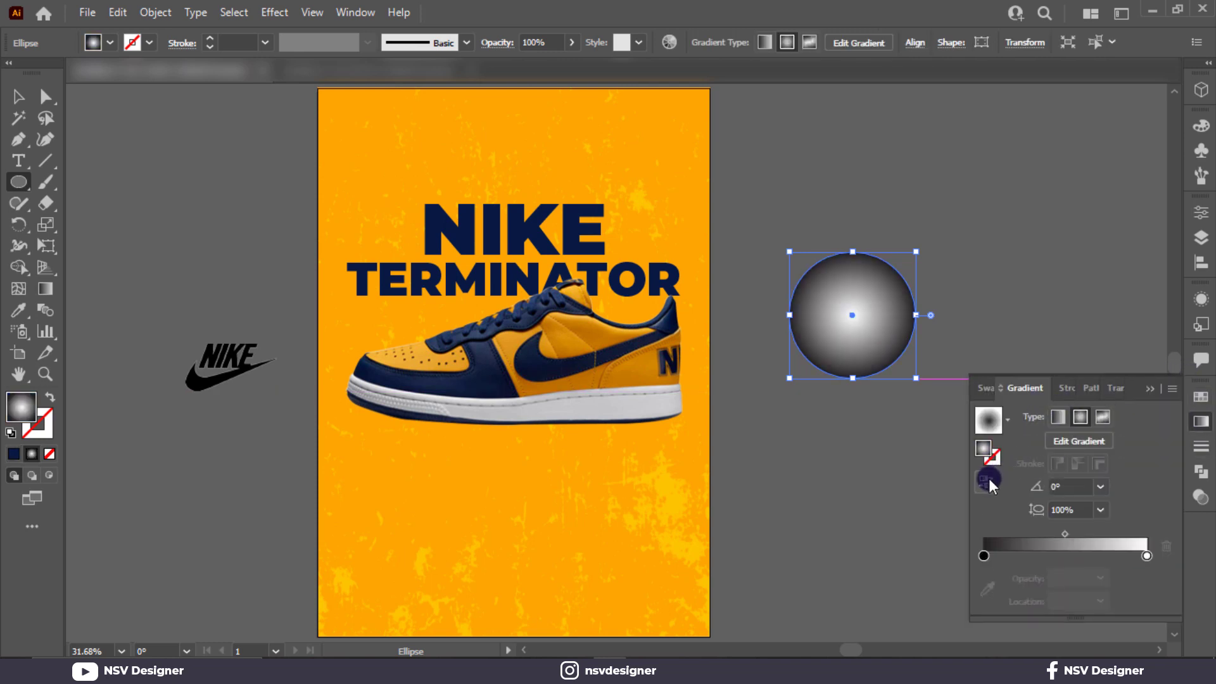
double_click(983, 555)
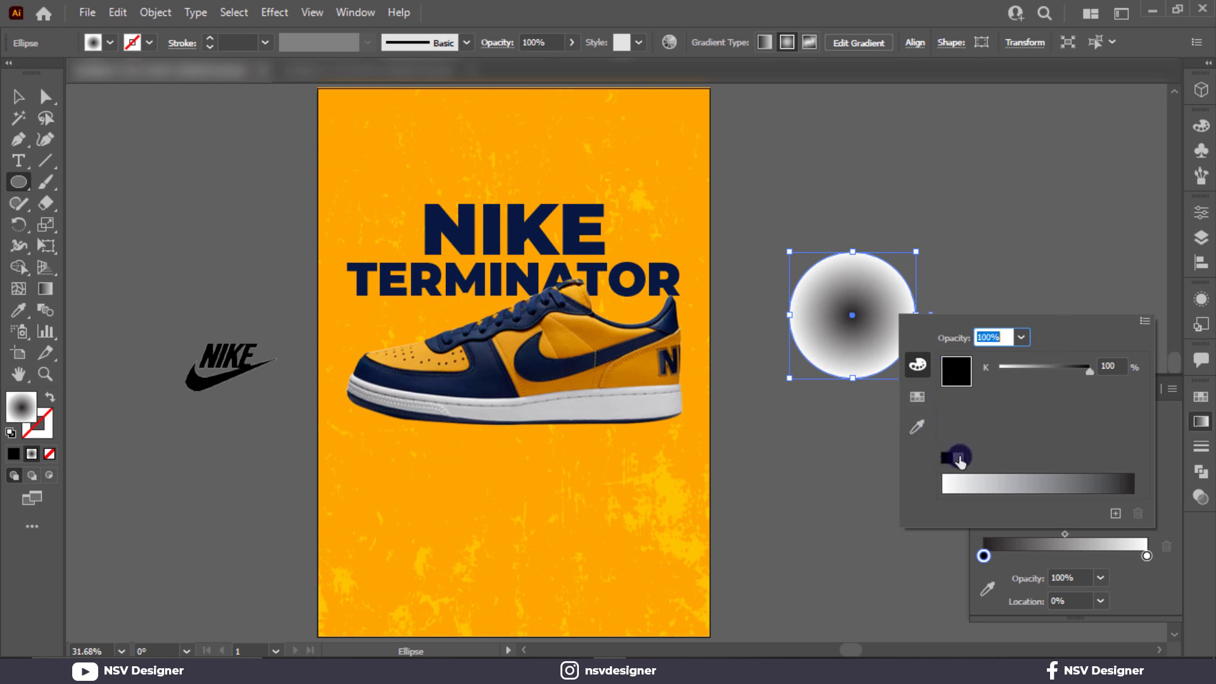
left_click(959, 457)
left_click(947, 458)
left_click(1054, 290)
- Set the gradient circle's blending mode to Multiply
left_click(1201, 497)
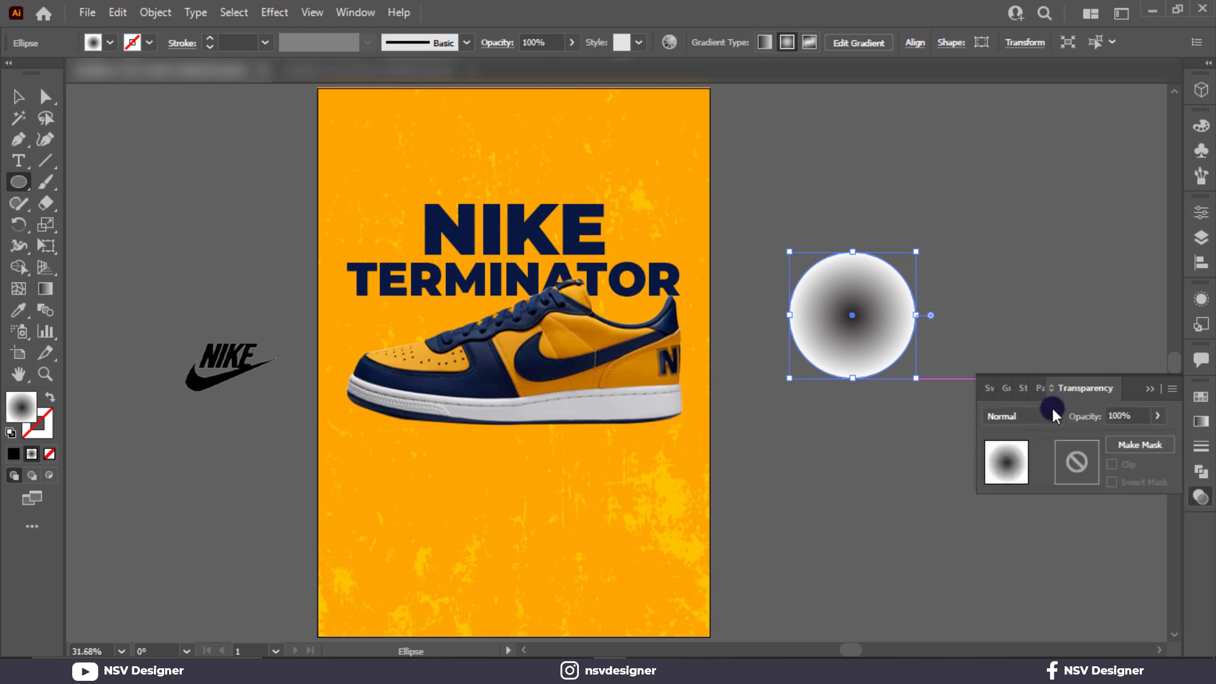
left_click(1051, 415)
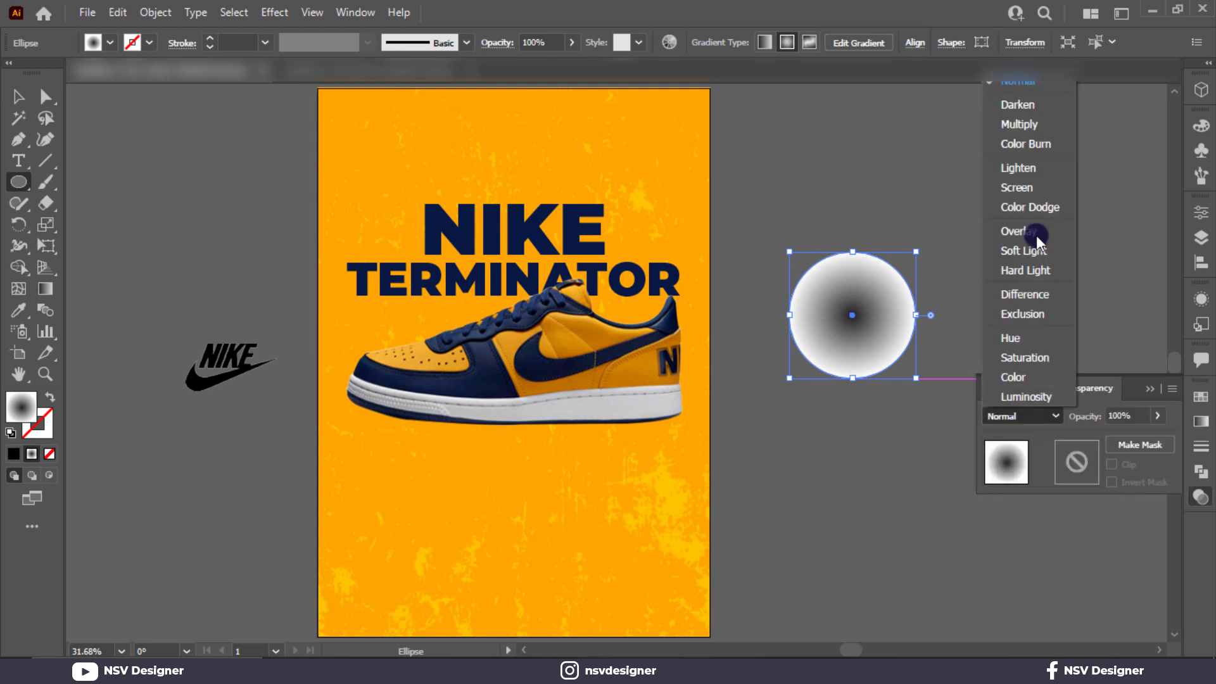
left_click(1009, 125)
left_click(1147, 389)
- Squash the gradient circle into a thin shadow ellipse under the front of the sole and bring the shoe in front of it
left_click(18, 96)
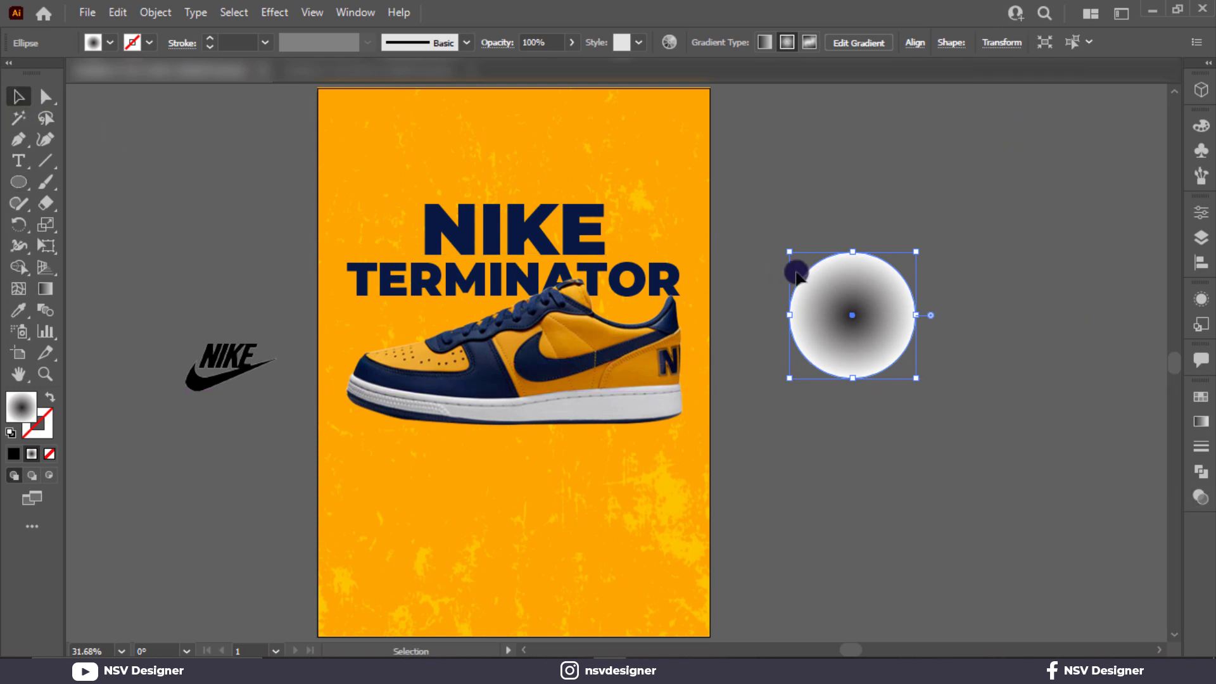
left_click_drag(853, 252, 434, 430)
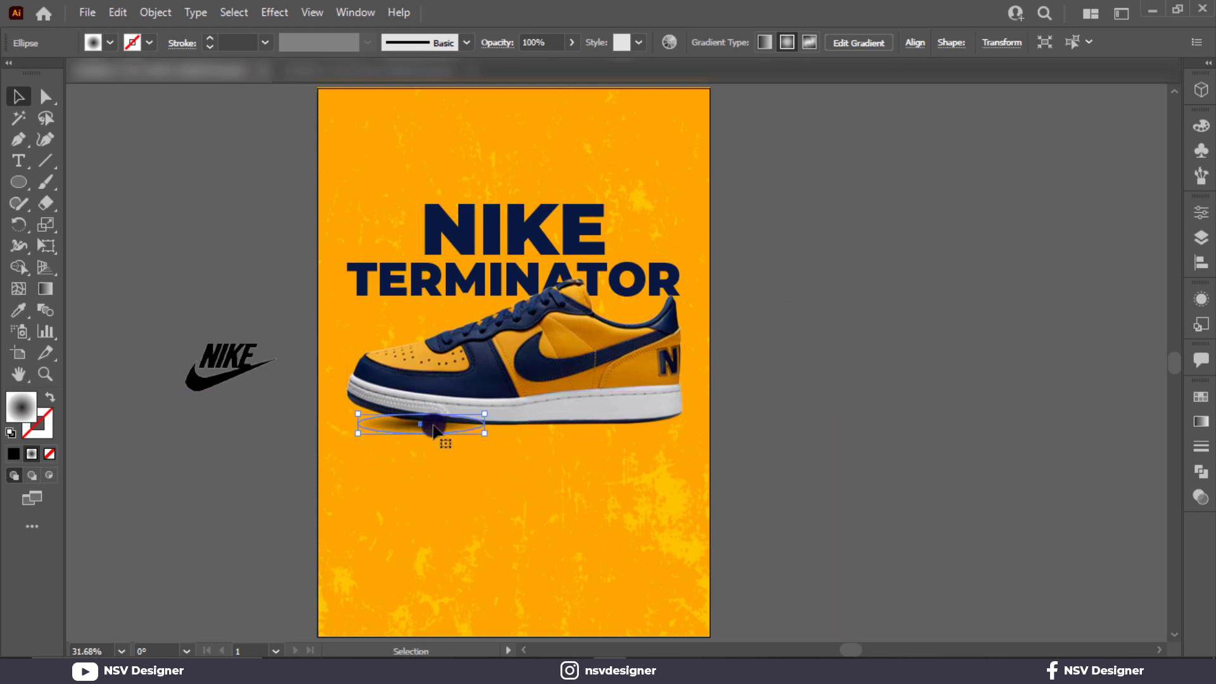
left_click(457, 375)
right_click(457, 375)
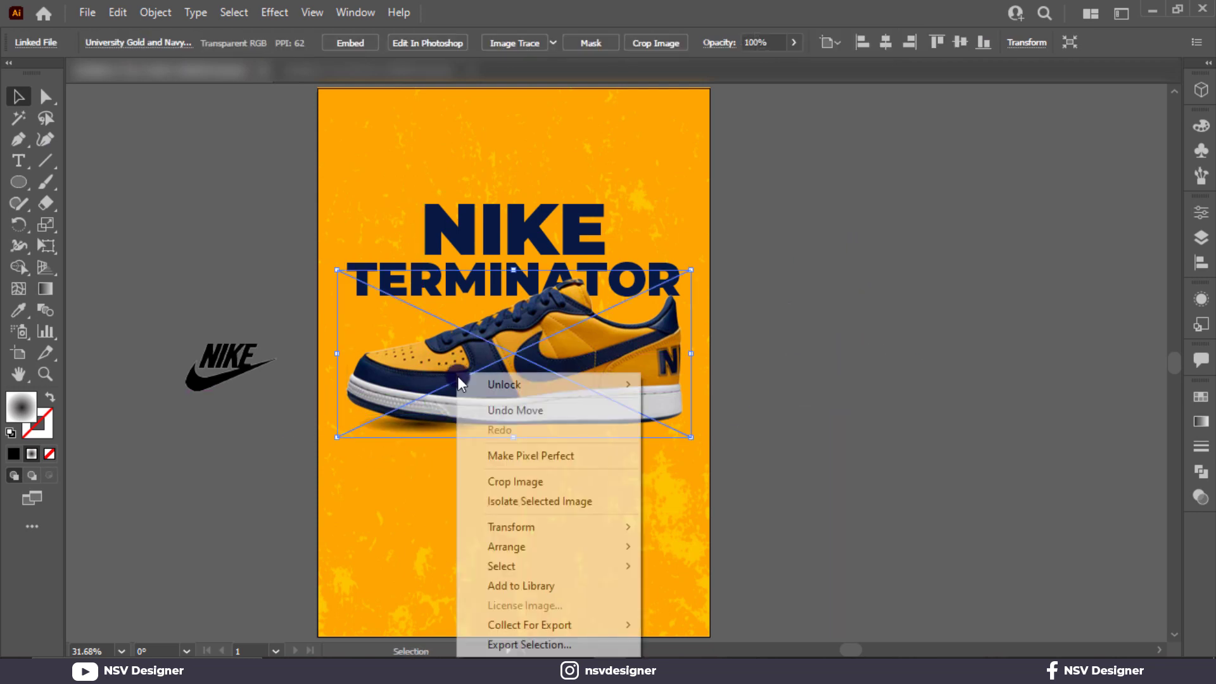
mouse_move(519, 546)
left_click(683, 542)
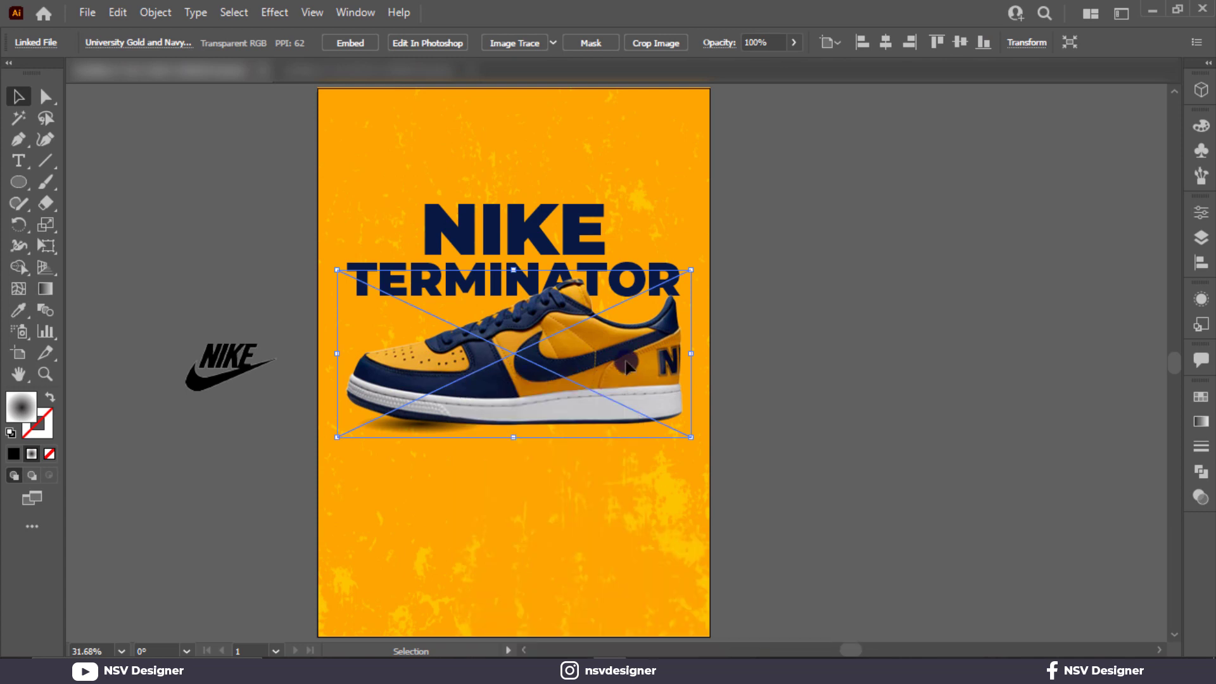
key("ctrl+shift+a")
- Flatten the shadow ellipse further and stretch its front end to just past the tip of the shoe's toe
left_click(446, 424)
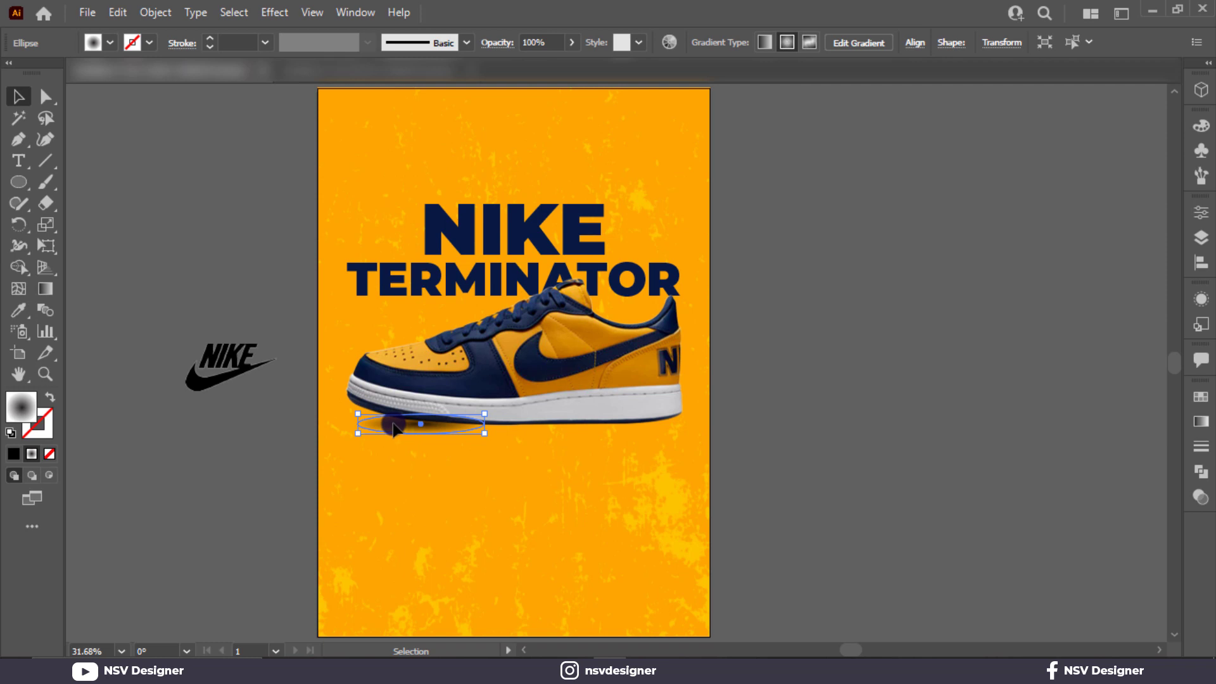
scroll(361, 426, "up", 4)
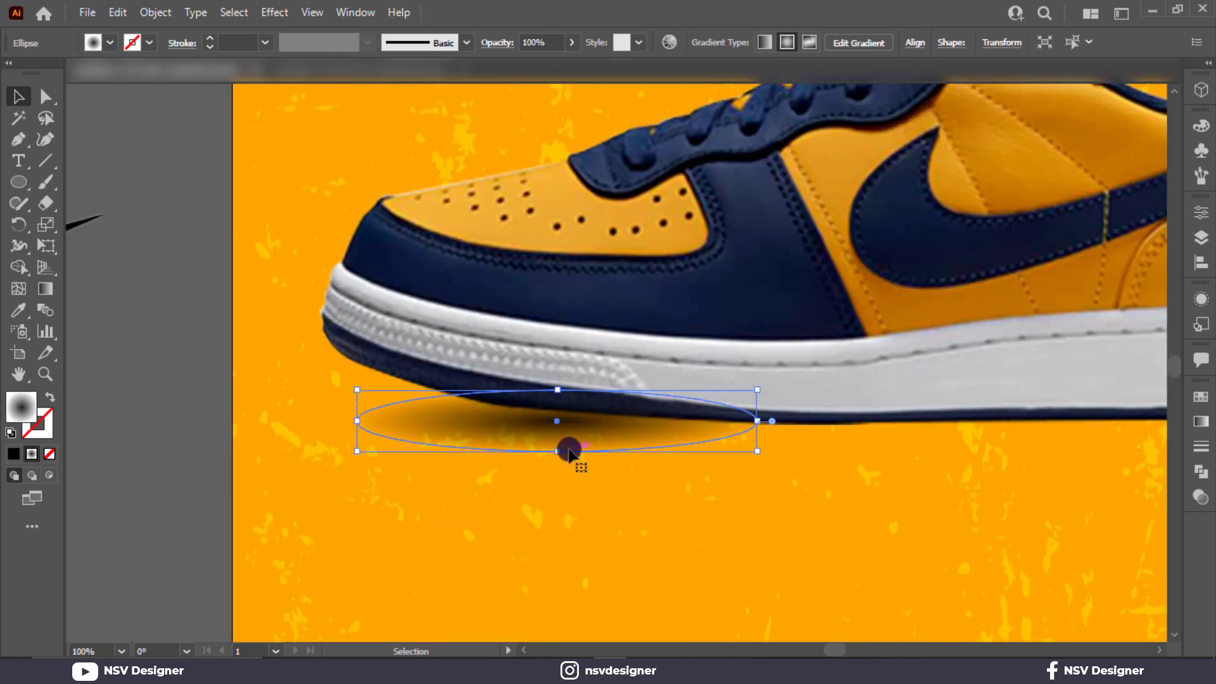
left_click_drag(555, 453, 557, 434)
left_click_drag(357, 412, 266, 411)
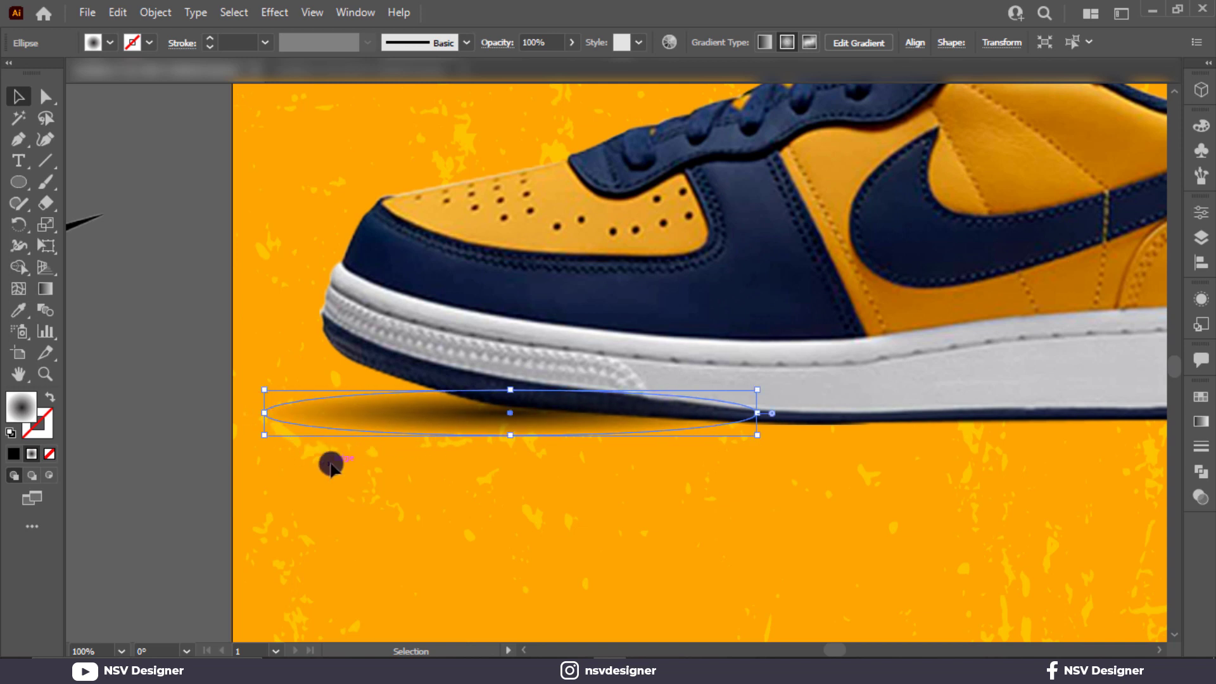
left_click(333, 465)
left_click_drag(521, 479, 353, 526)
key("ctrl+minus")
left_click(325, 488)
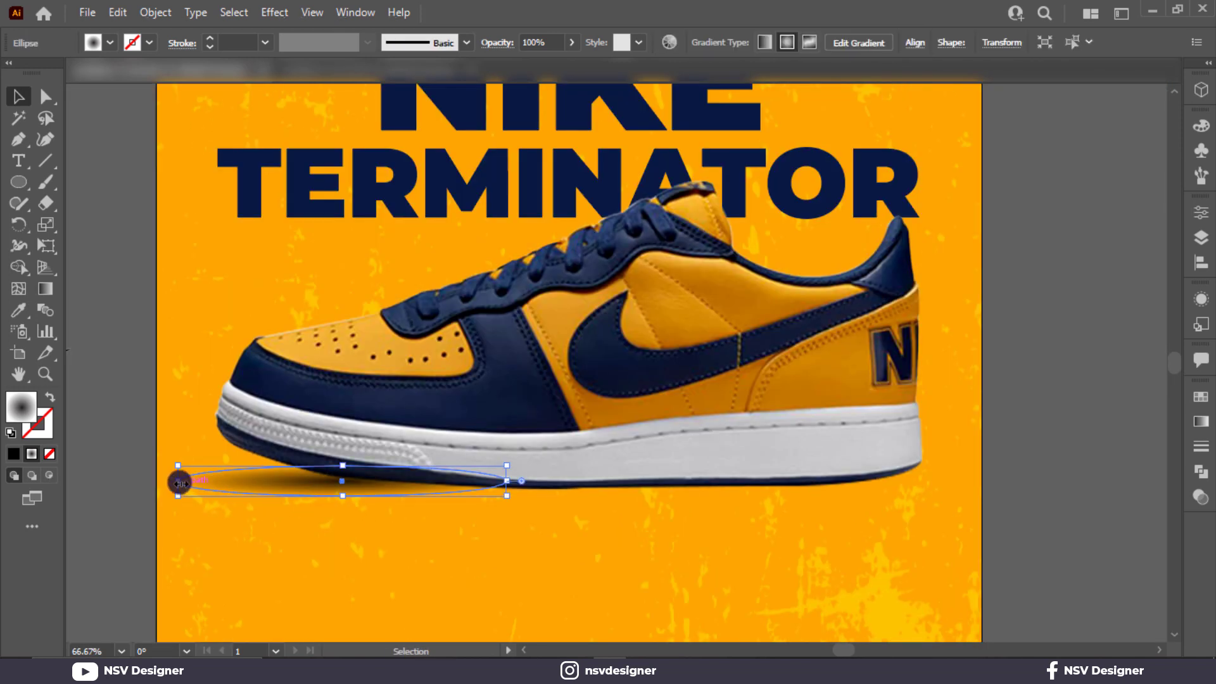
left_click_drag(178, 483, 216, 483)
left_click(223, 541)
- Copy the shadow ellipse horizontally by about 561.6 px to sit under the shoe's heel
left_click_drag(422, 521, 789, 514)
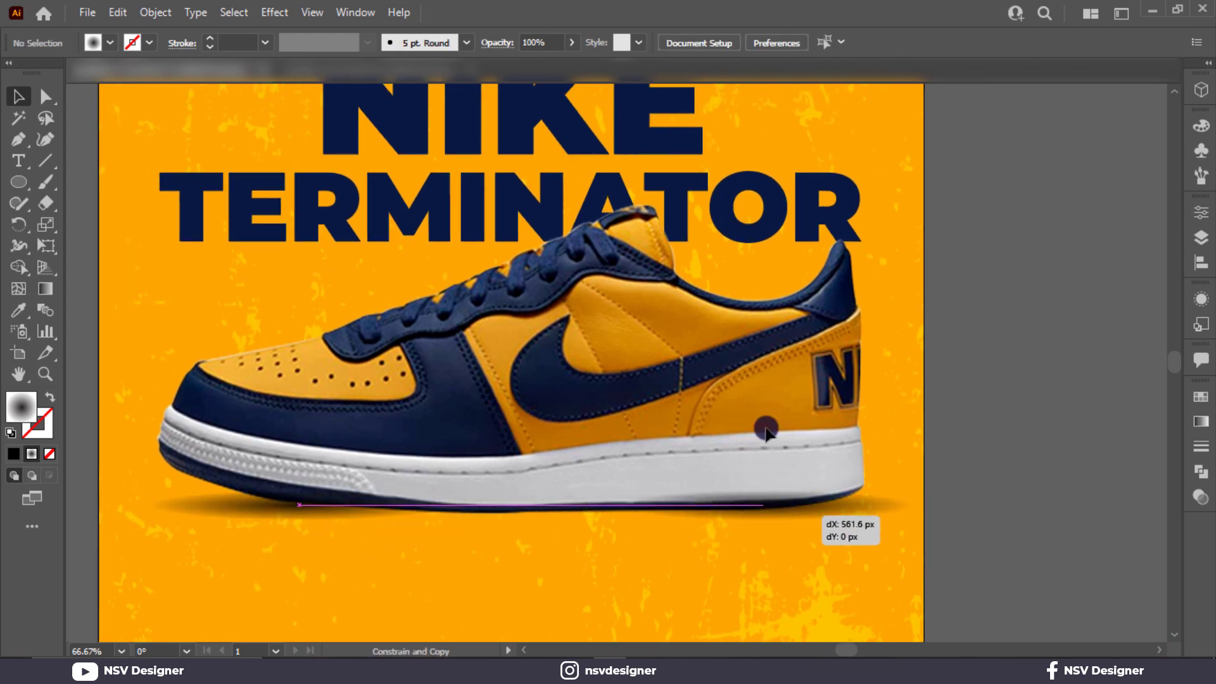
left_click(758, 401)
- Unlock all artwork and bring the shoe image to the front, above both shadow ellipses
key("ctrl+a")
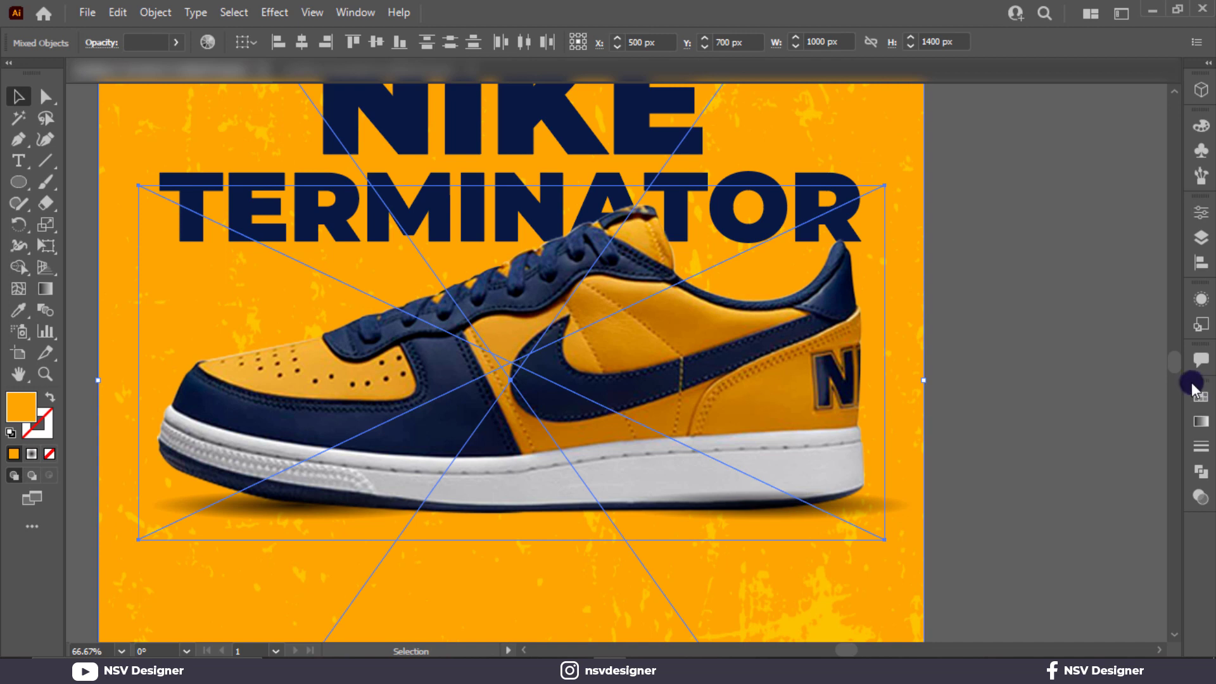
left_click(1006, 380)
left_click(874, 374)
right_click(867, 360)
mouse_move(930, 510)
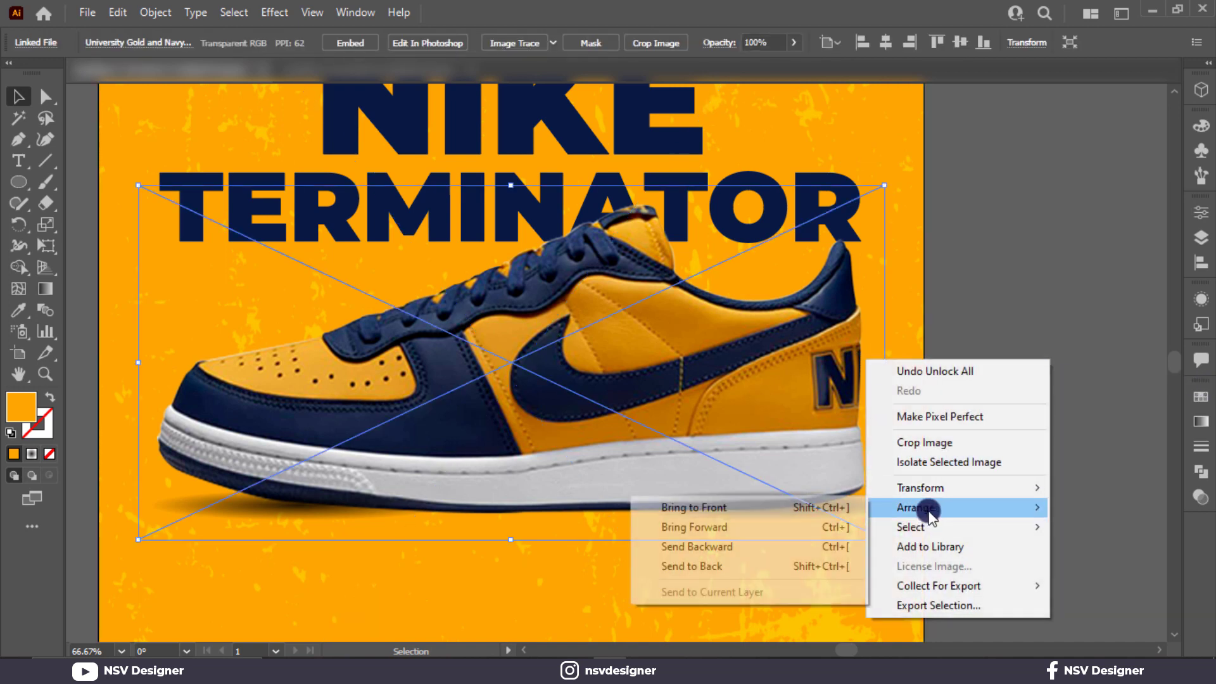
left_click(766, 507)
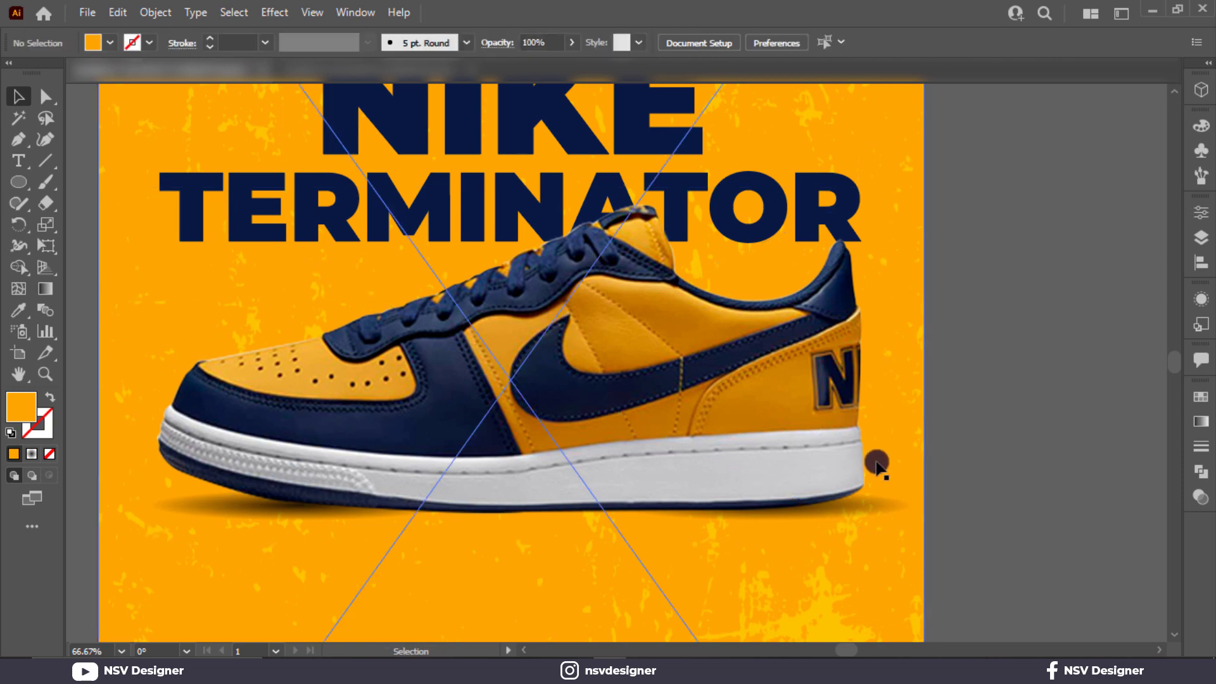
- Lock the orange background and its grunge texture, undoing the accidental hiding of them
left_click(899, 370)
left_click_drag(967, 345, 912, 388)
key("ctrl+3")
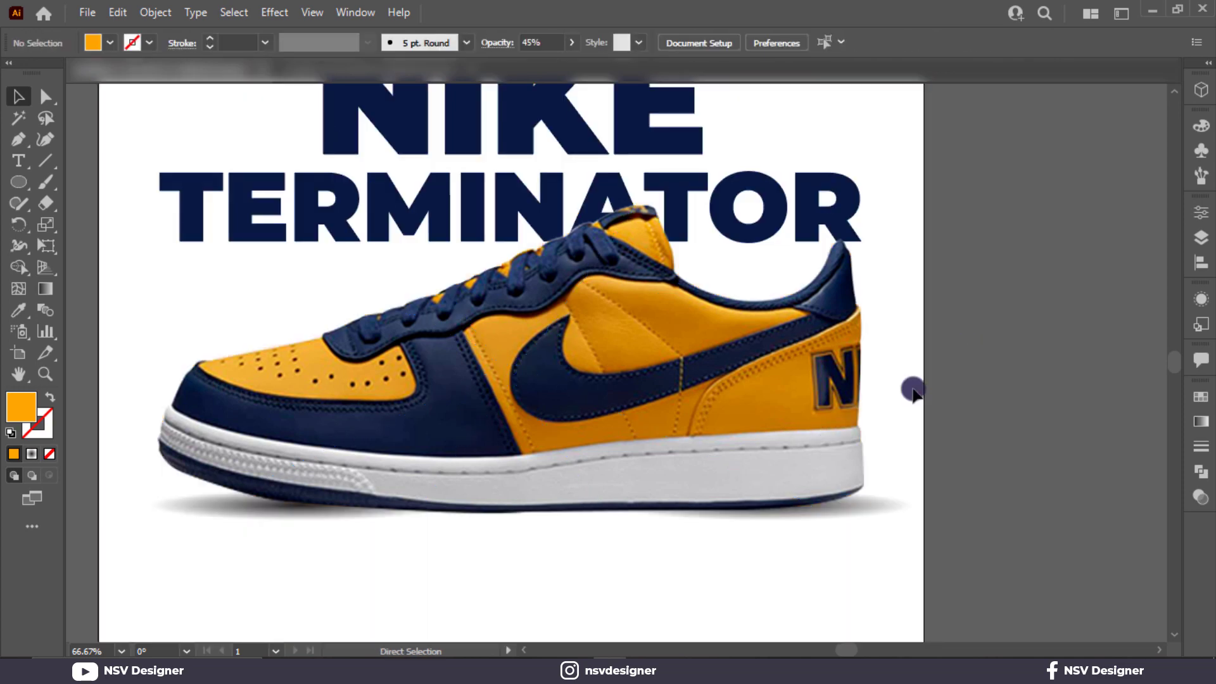
key("ctrl+z")
key("ctrl+2")
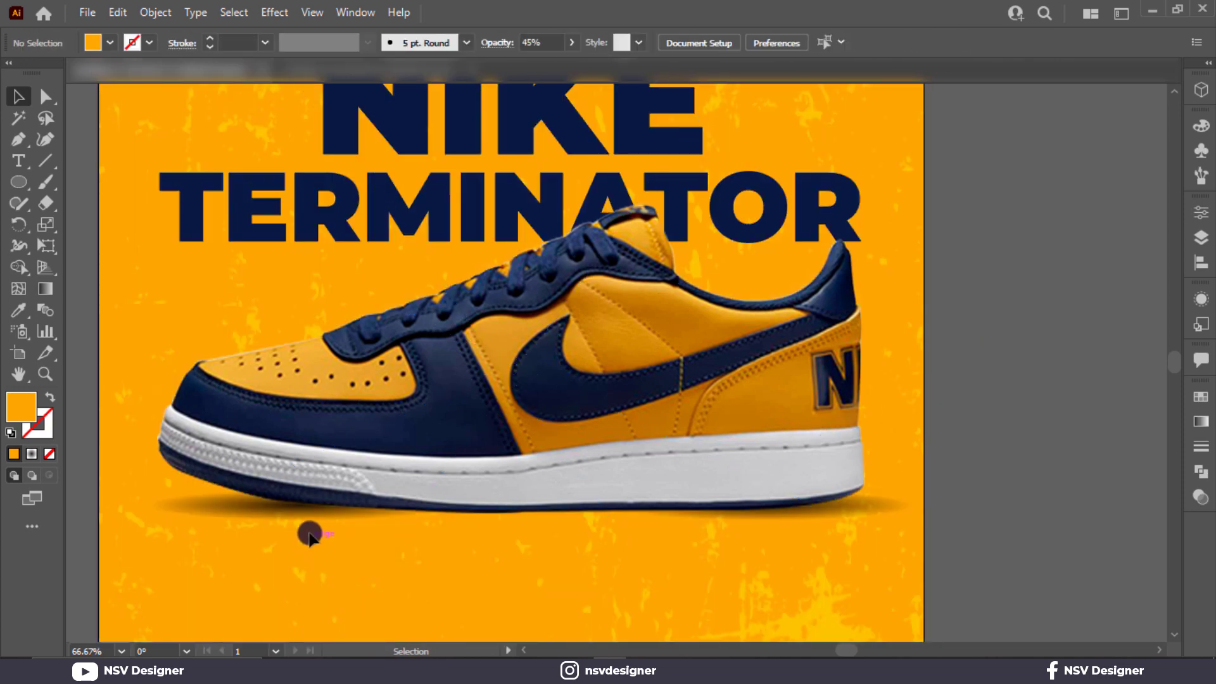
- Select both shadow ellipses and reduce their height to about 31 px
left_click(323, 518)
left_click(779, 518, "shift")
left_click(816, 524)
left_click(804, 517)
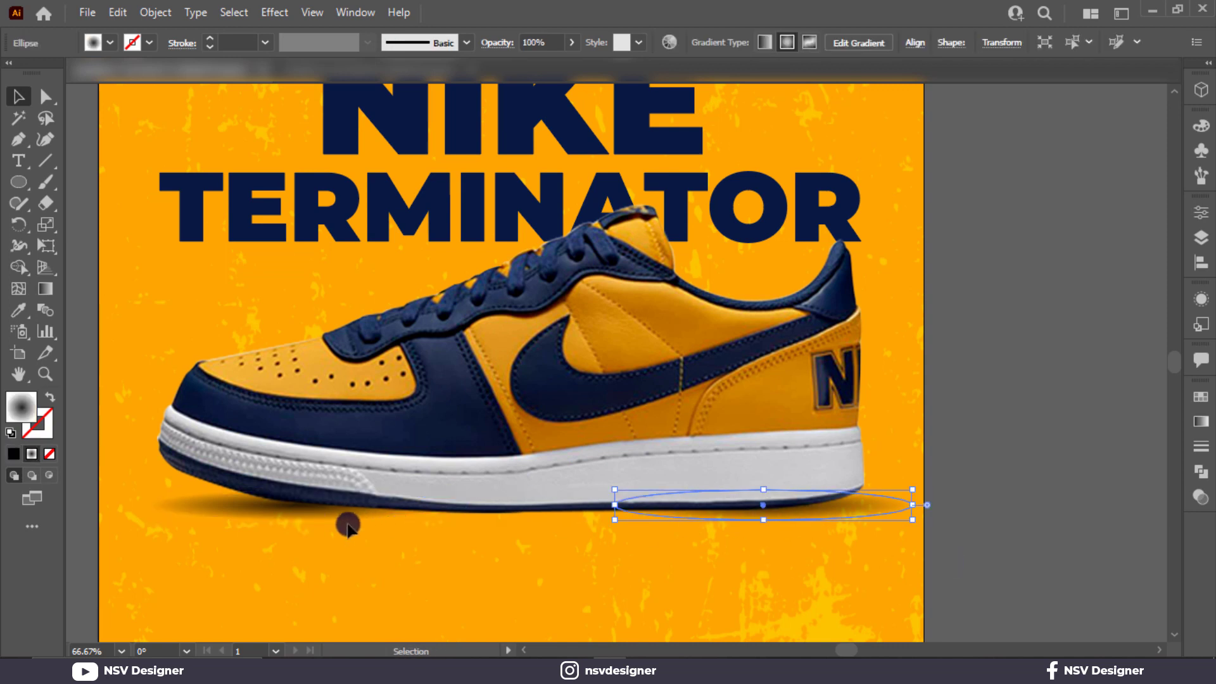
left_click(331, 516, "shift")
left_click_drag(532, 517, 531, 516)
key("Down")
key("Down")
key("Down")
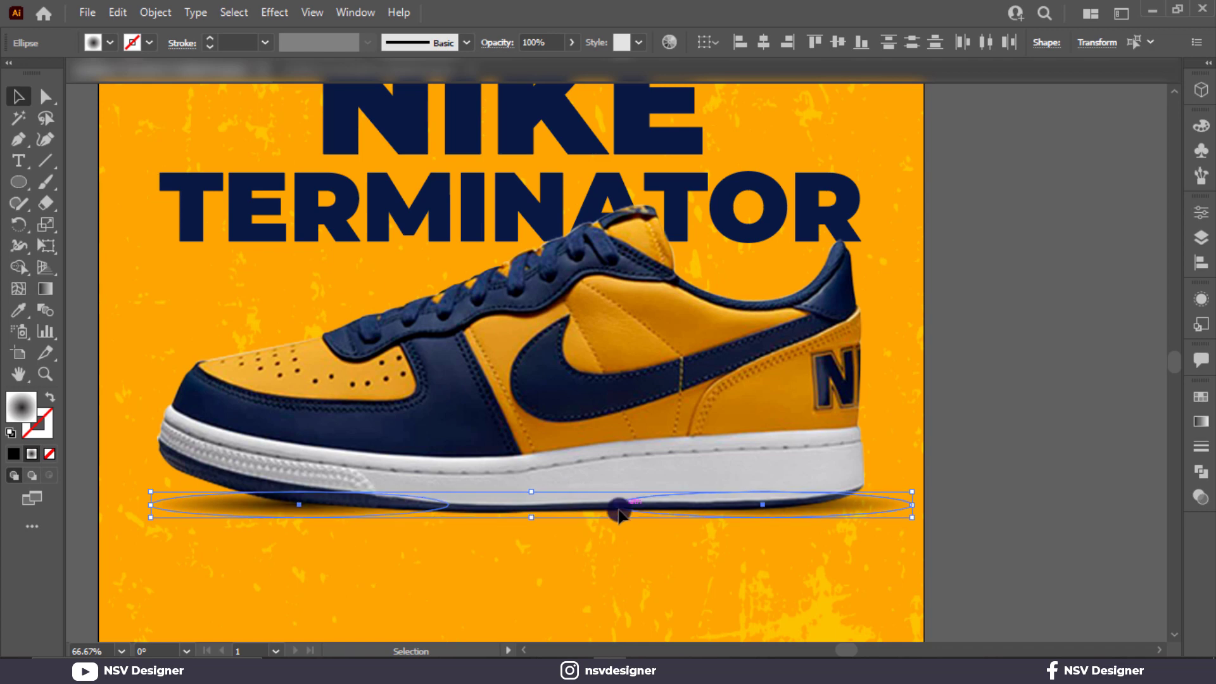
- Apply a Gaussian Blur with a radius of about 5.7 pixels to both shadow ellipses
left_click(293, 13)
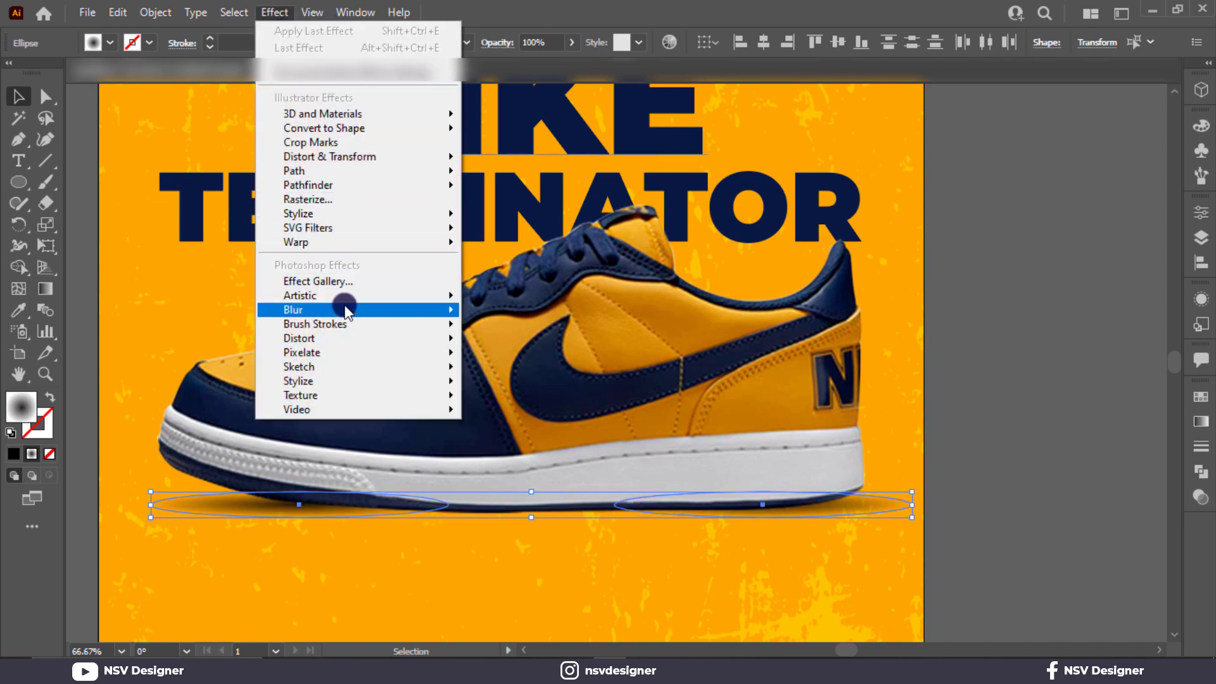
mouse_move(345, 308)
left_click(479, 312)
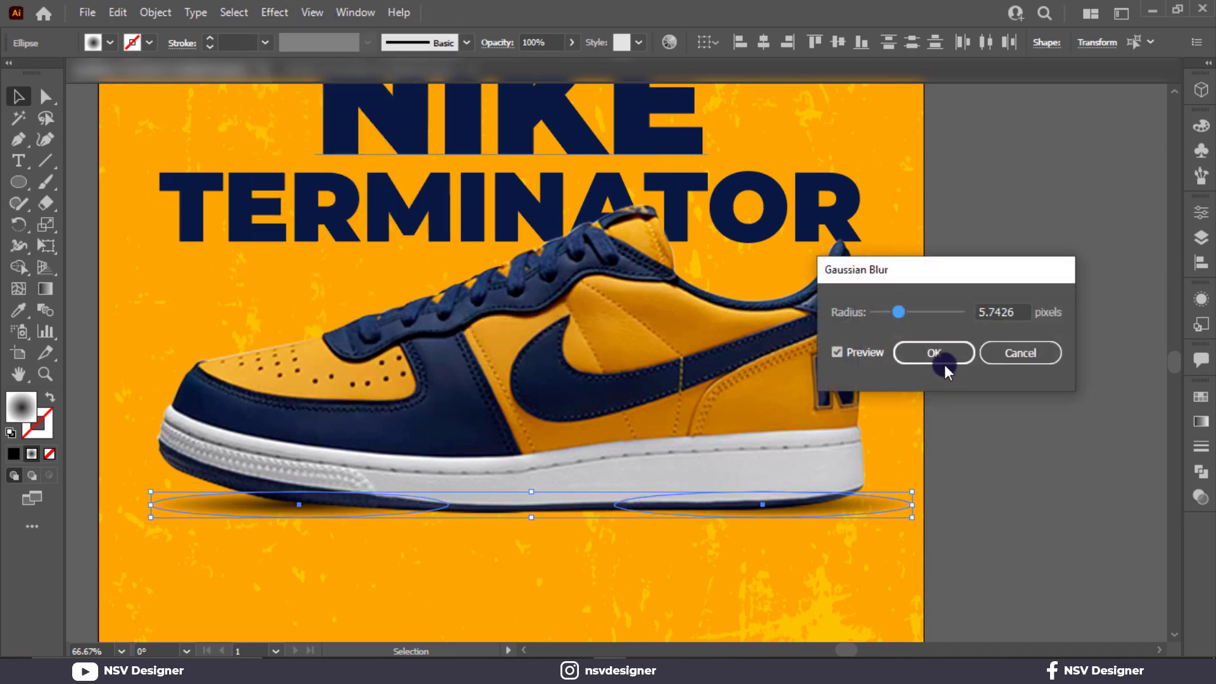
left_click(876, 352)
left_click_drag(912, 312, 909, 317)
left_click(926, 361)
- Narrow the heel's shadow ellipse from its outer end to about 312 px wide
left_click(956, 516)
left_click(911, 505)
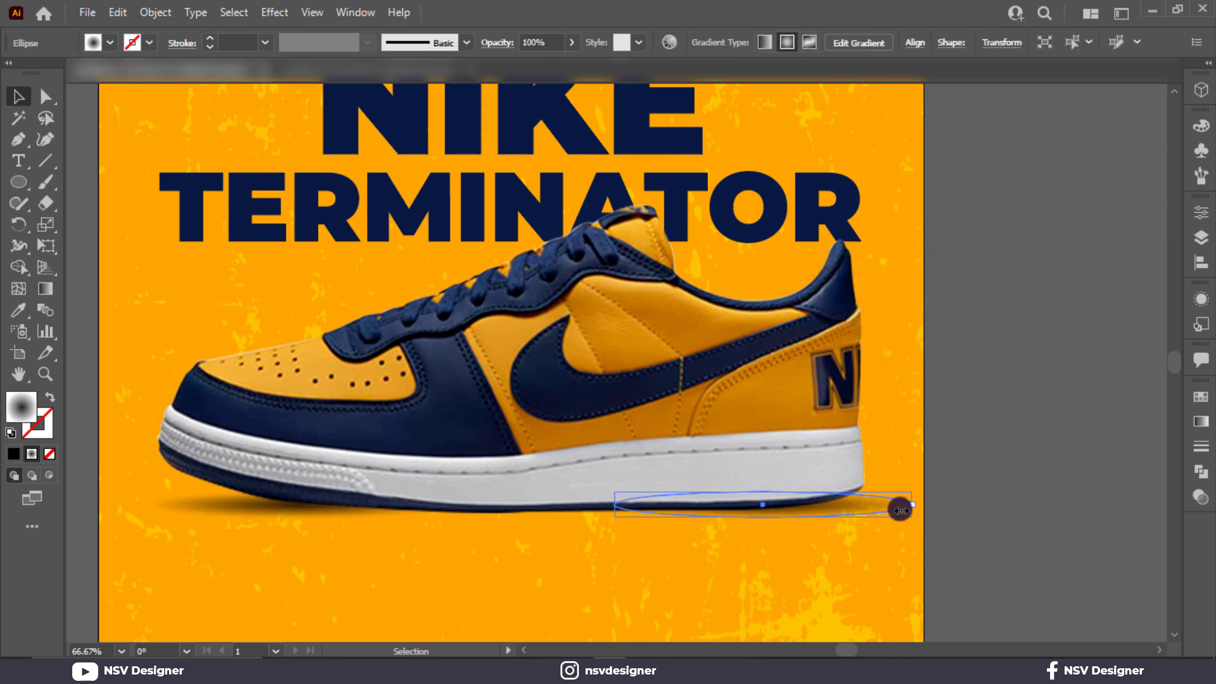
left_click_drag(899, 509, 872, 510)
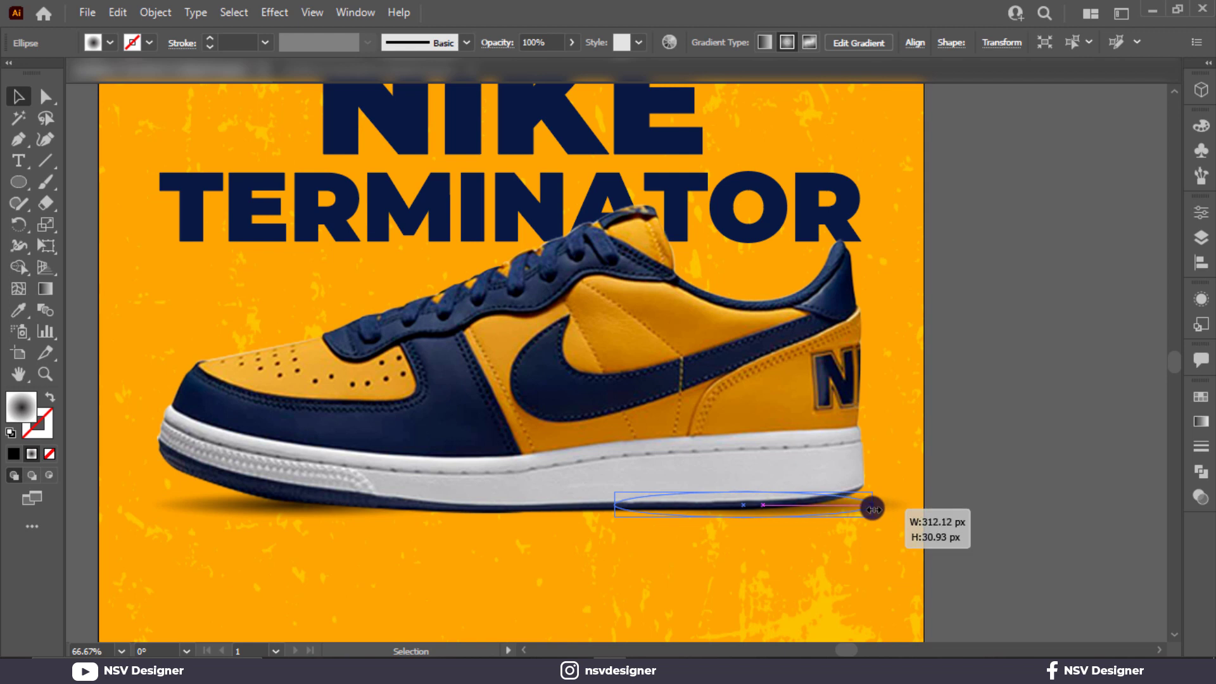
left_click(978, 497)
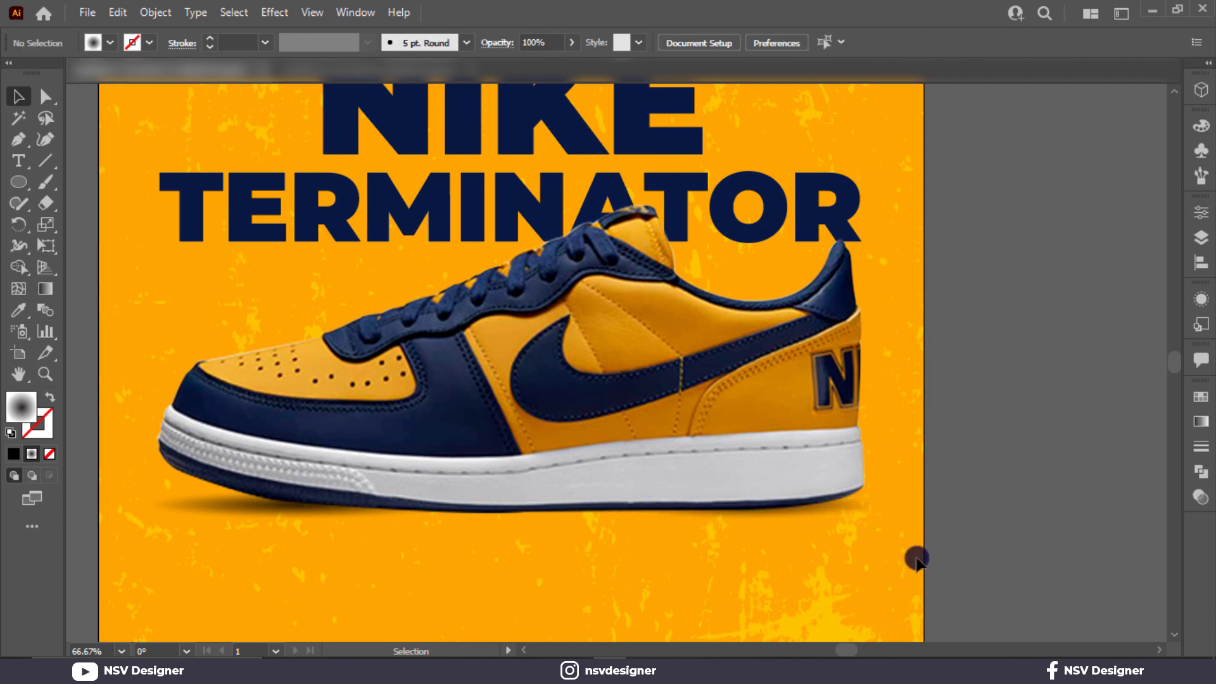
- Narrow the heel's shadow ellipse further by pulling its inner end toward the heel
left_click(762, 505)
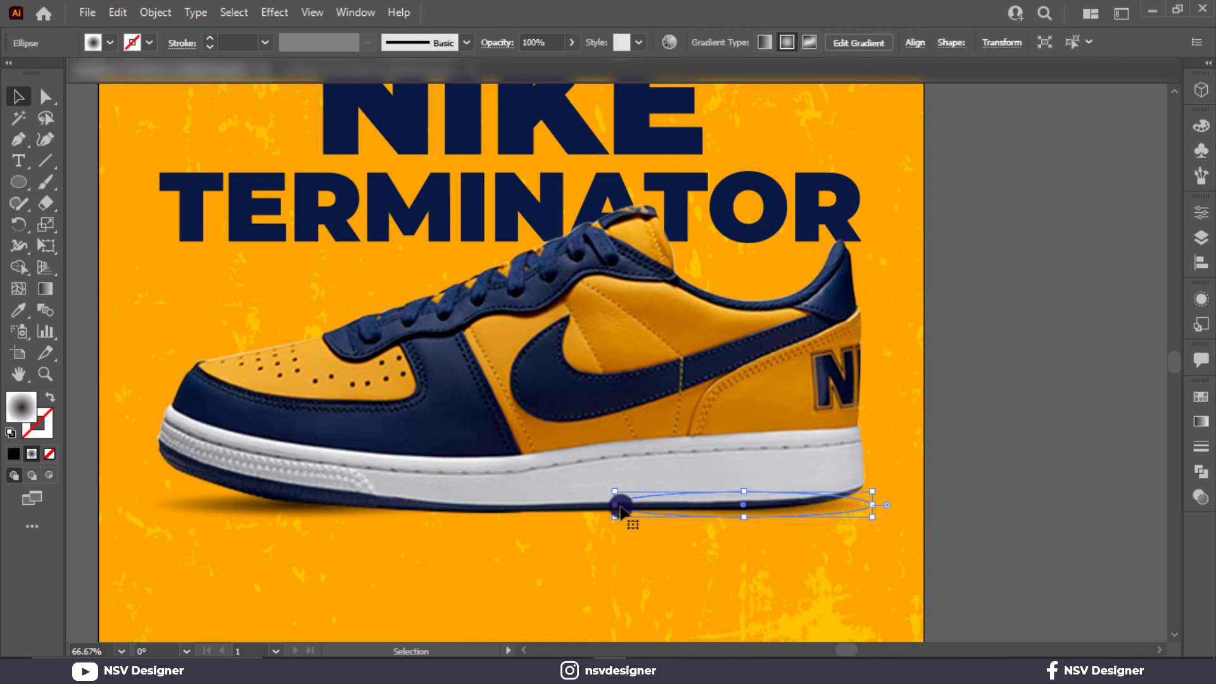
left_click_drag(626, 507, 707, 504)
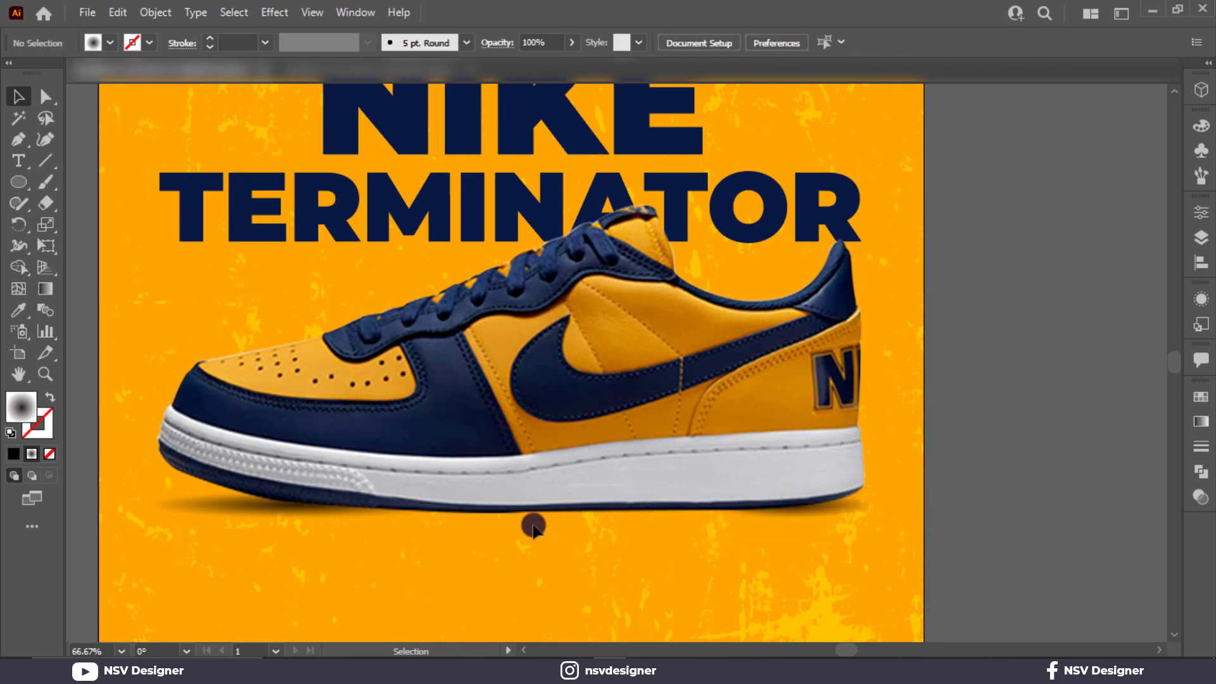
key("ctrl+0")
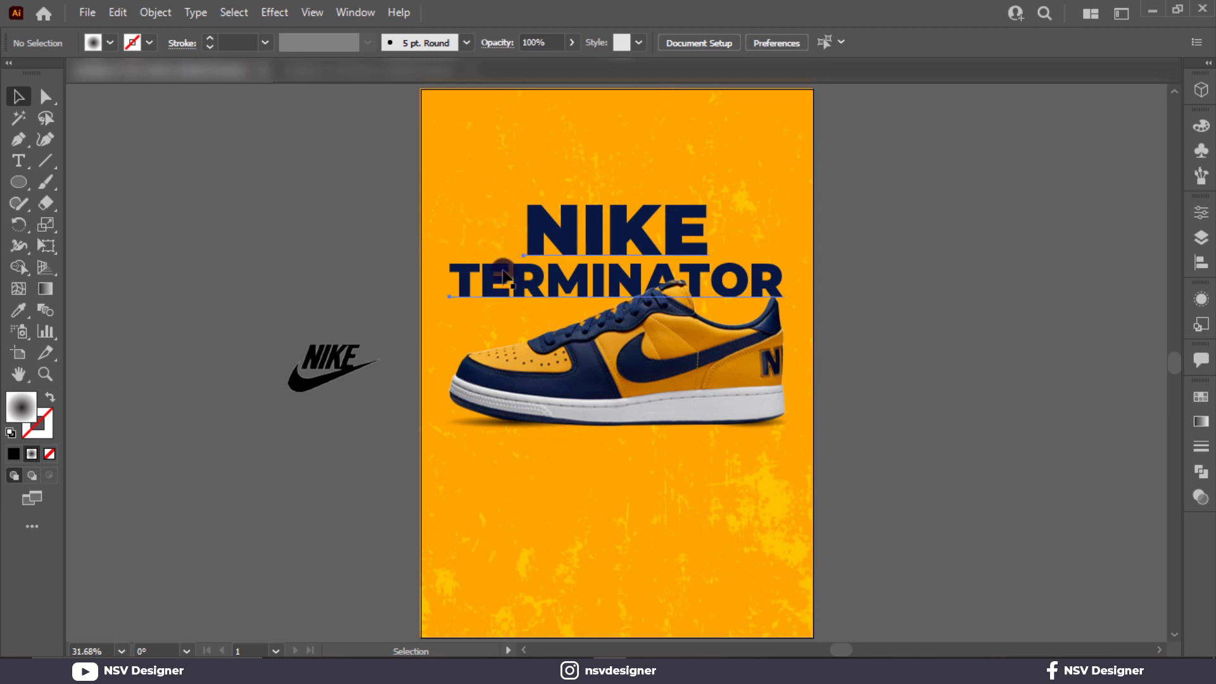
- Apply a Multiply drop shadow to the title text at 75% opacity, with 3 px X and Y offsets and 2 px blur
left_click(587, 261)
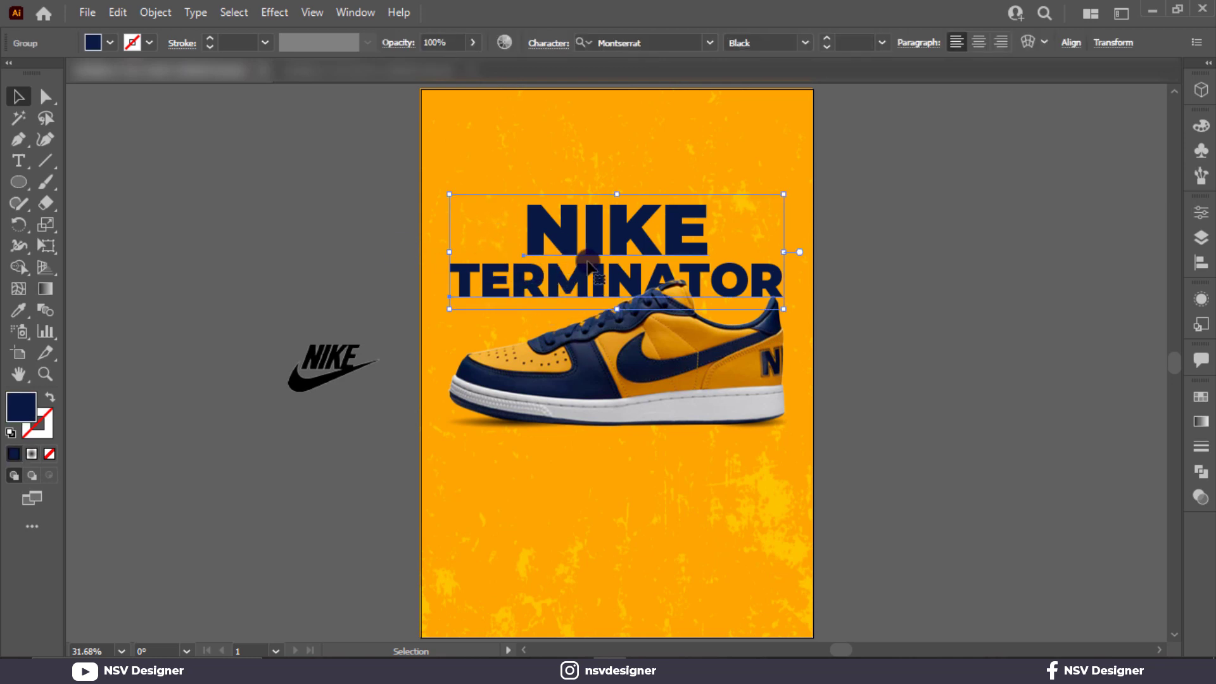
left_click(278, 13)
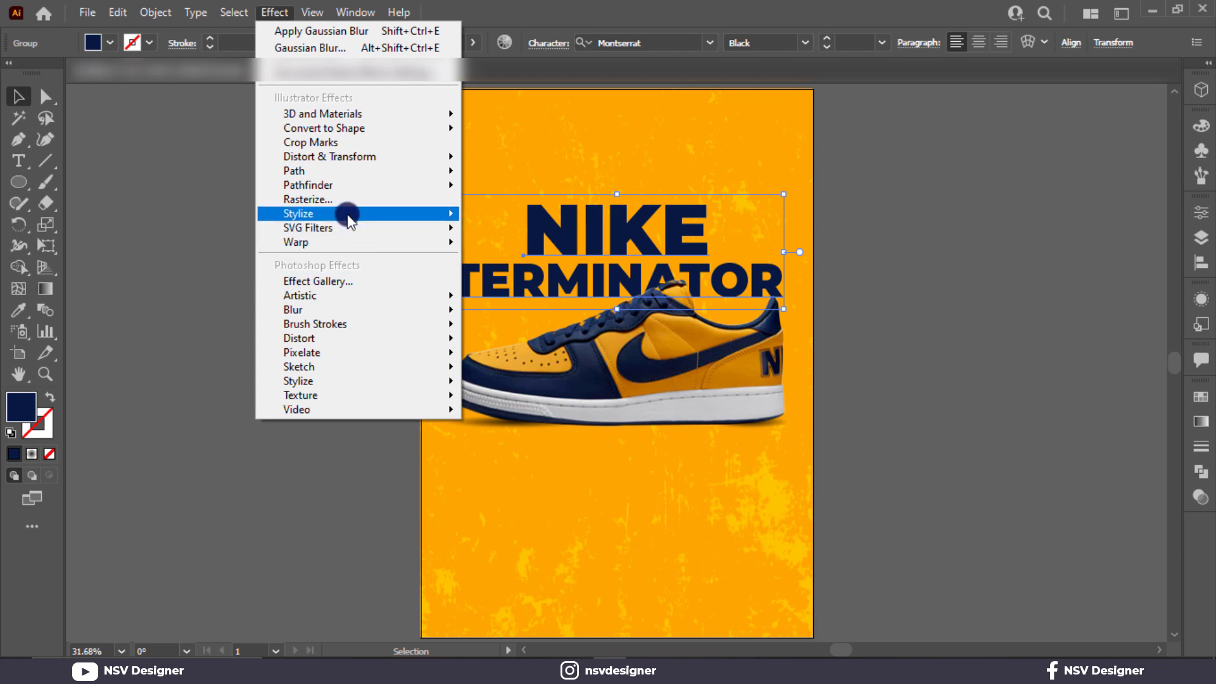
mouse_move(347, 214)
left_click(485, 219)
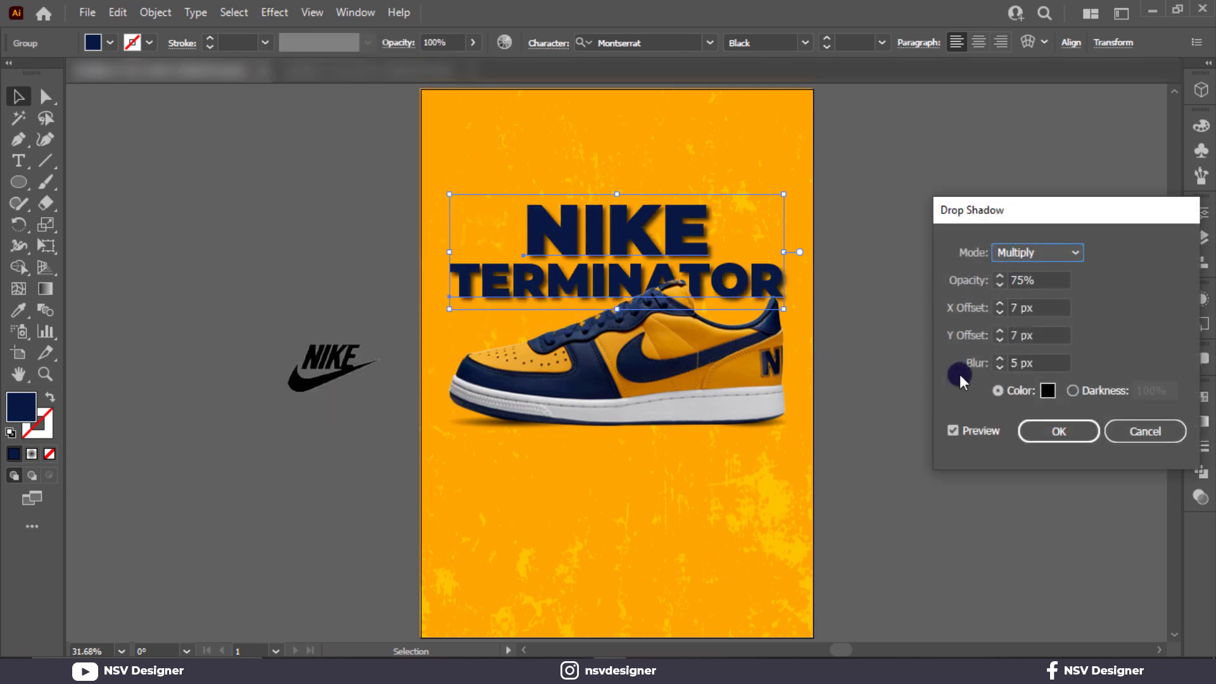
left_click(999, 340)
left_click(998, 340)
left_click(996, 310)
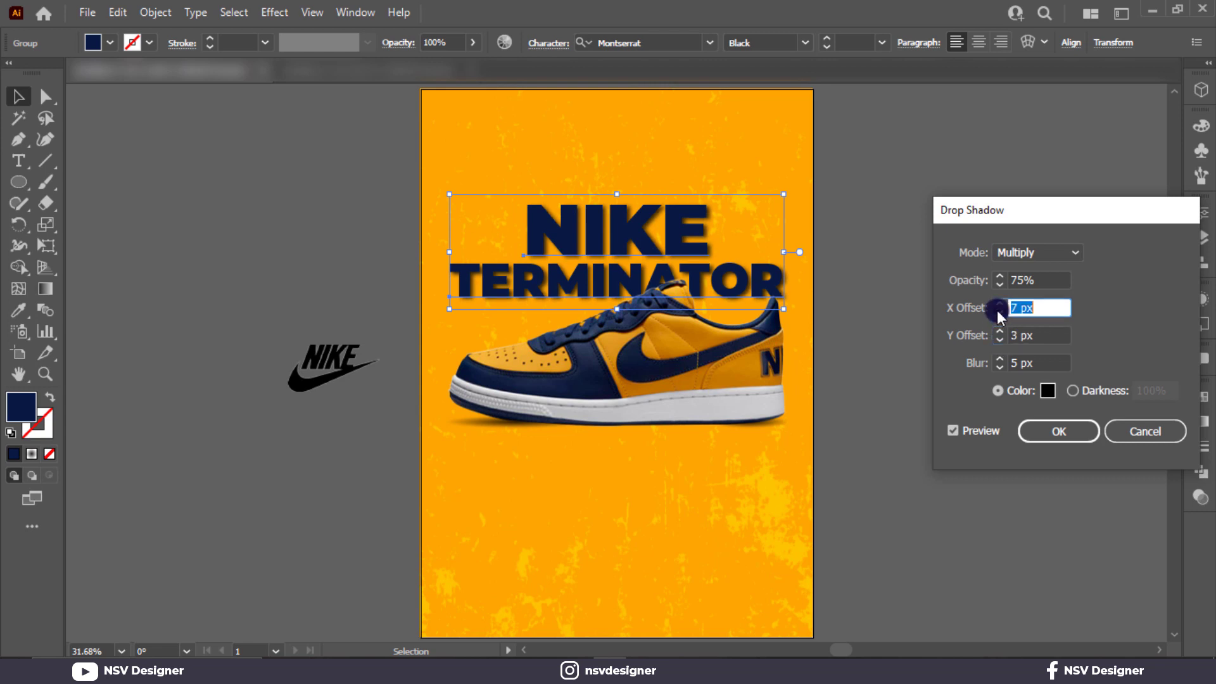
left_click(999, 361)
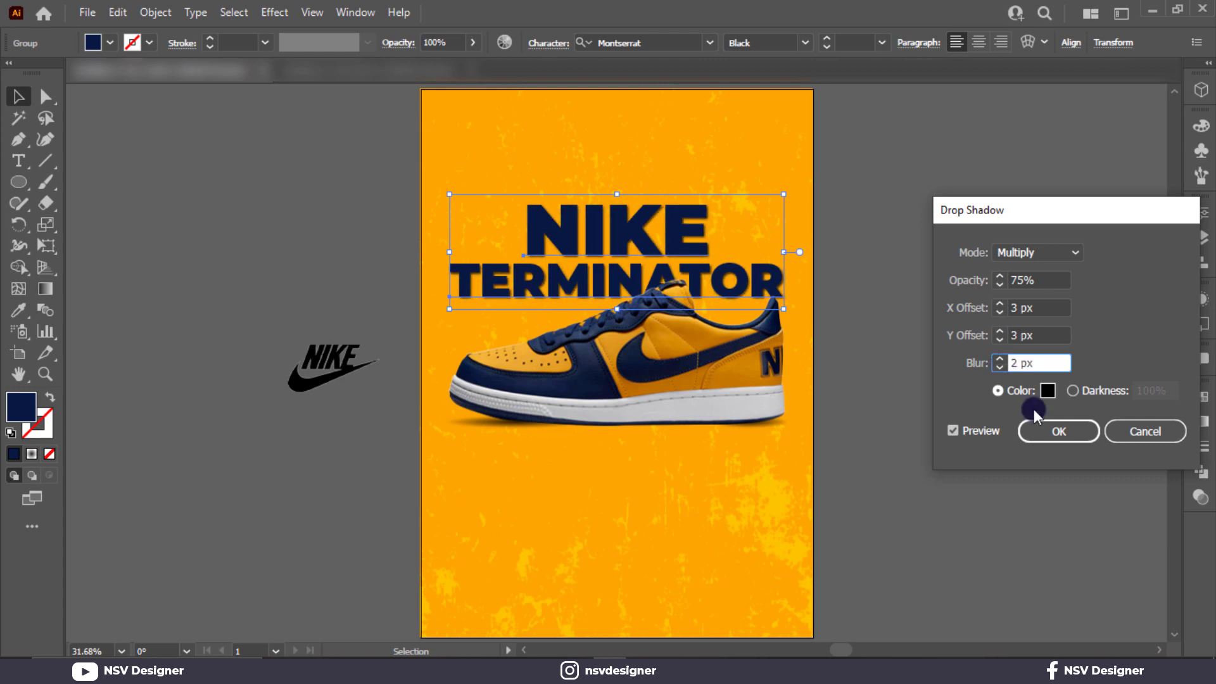
left_click(1047, 434)
left_click(943, 481)
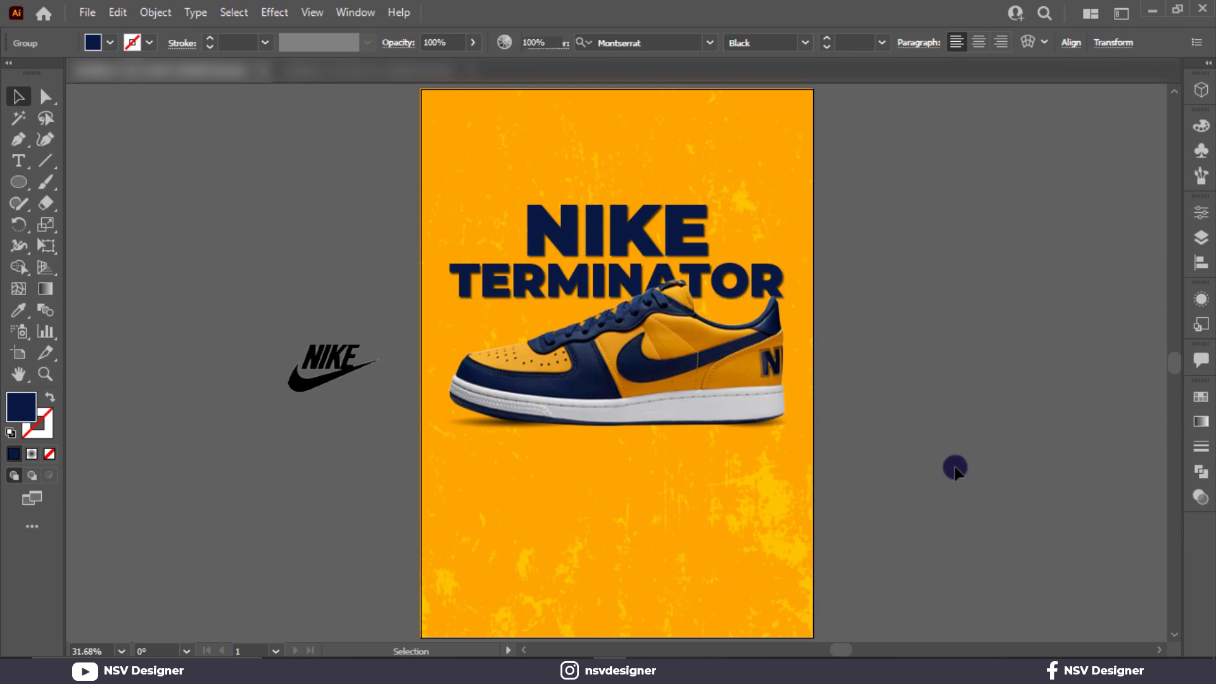
- Bring the black Nike logo to the front and place it above the title, centred horizontally on the artboard
left_click(317, 388)
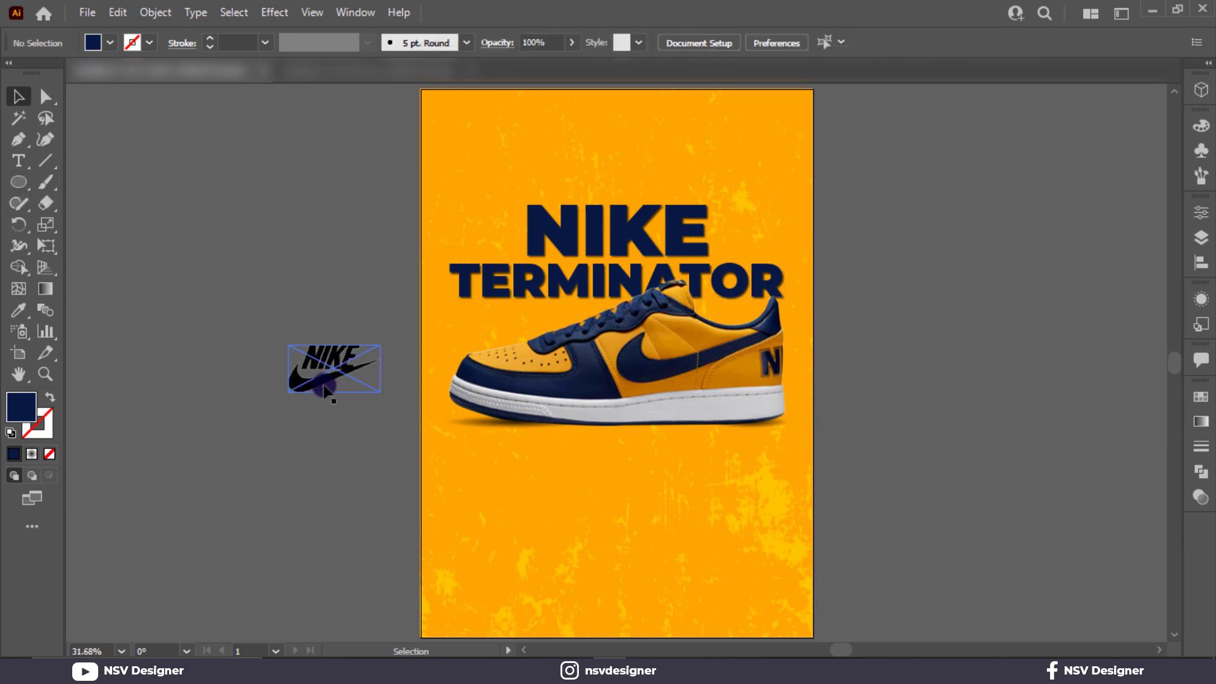
right_click(324, 384)
mouse_move(488, 533)
left_click(529, 534)
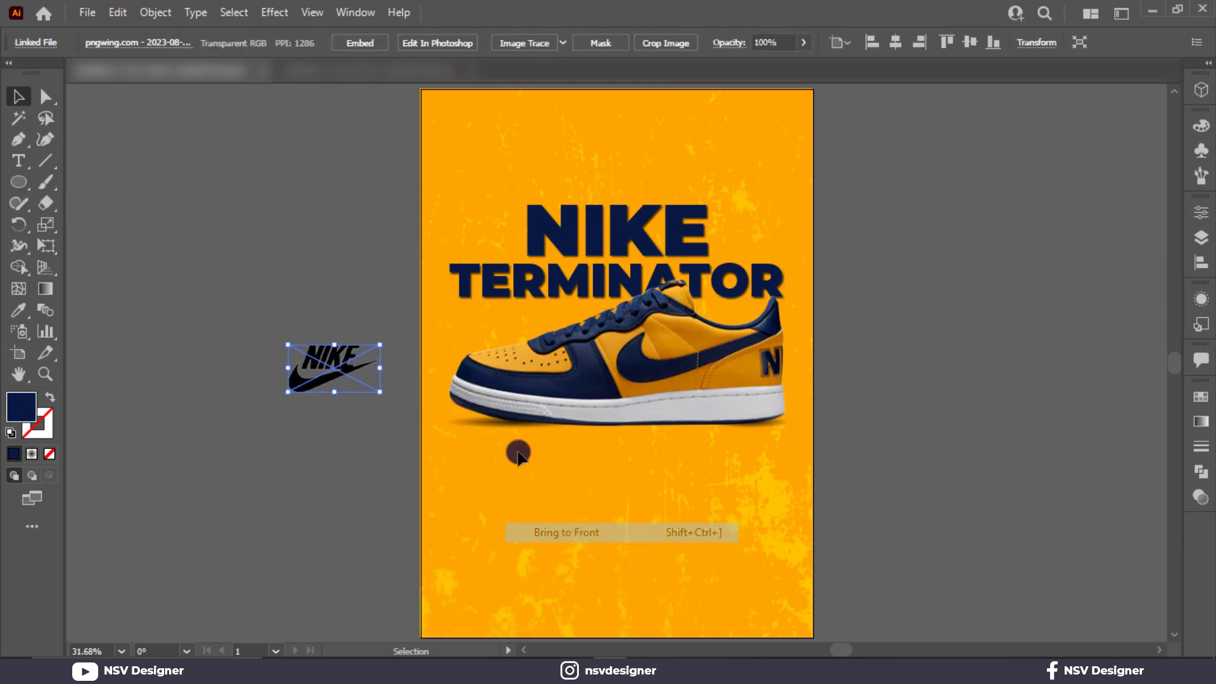
left_click_drag(335, 378, 633, 157)
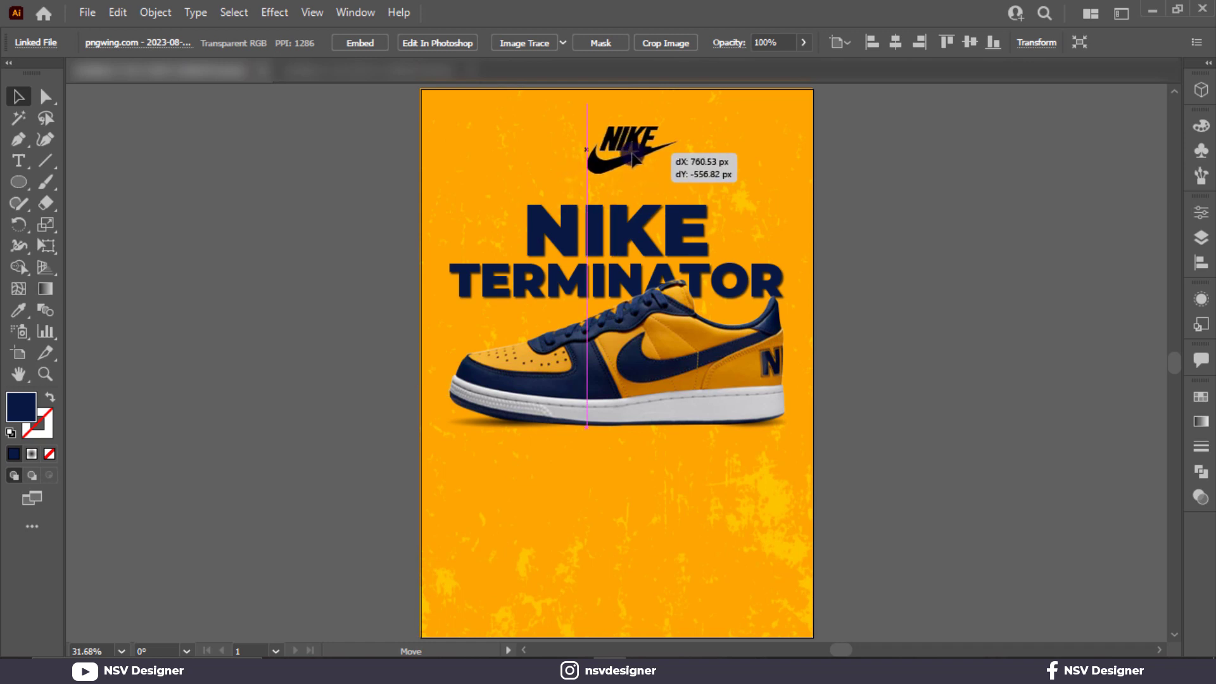
left_click(895, 41)
- Image-trace the Nike logo with the default preset and expand the tracing into vector paths
right_click(611, 170)
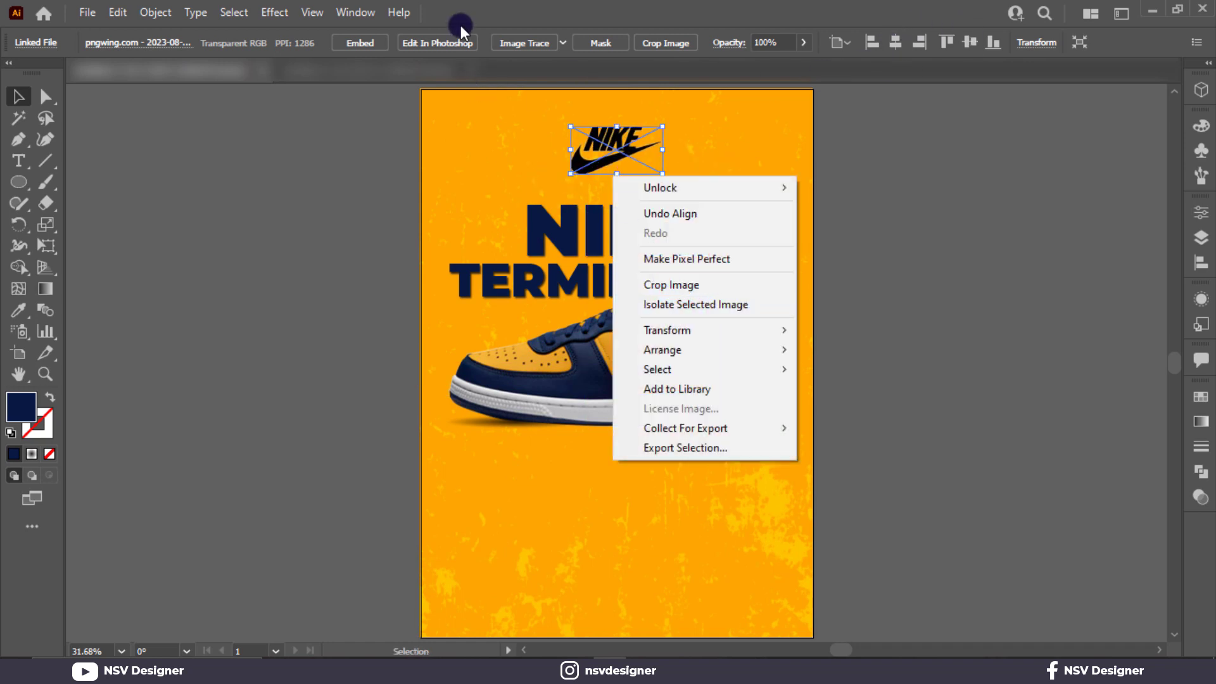
left_click(515, 42)
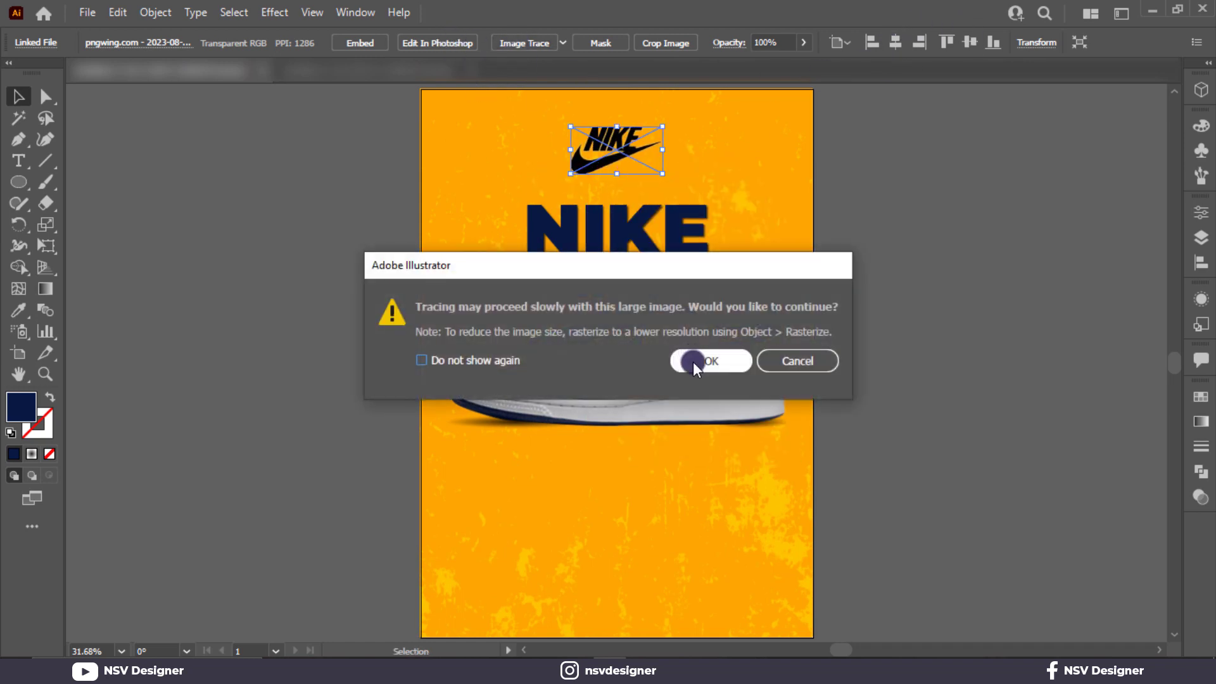
left_click(693, 361)
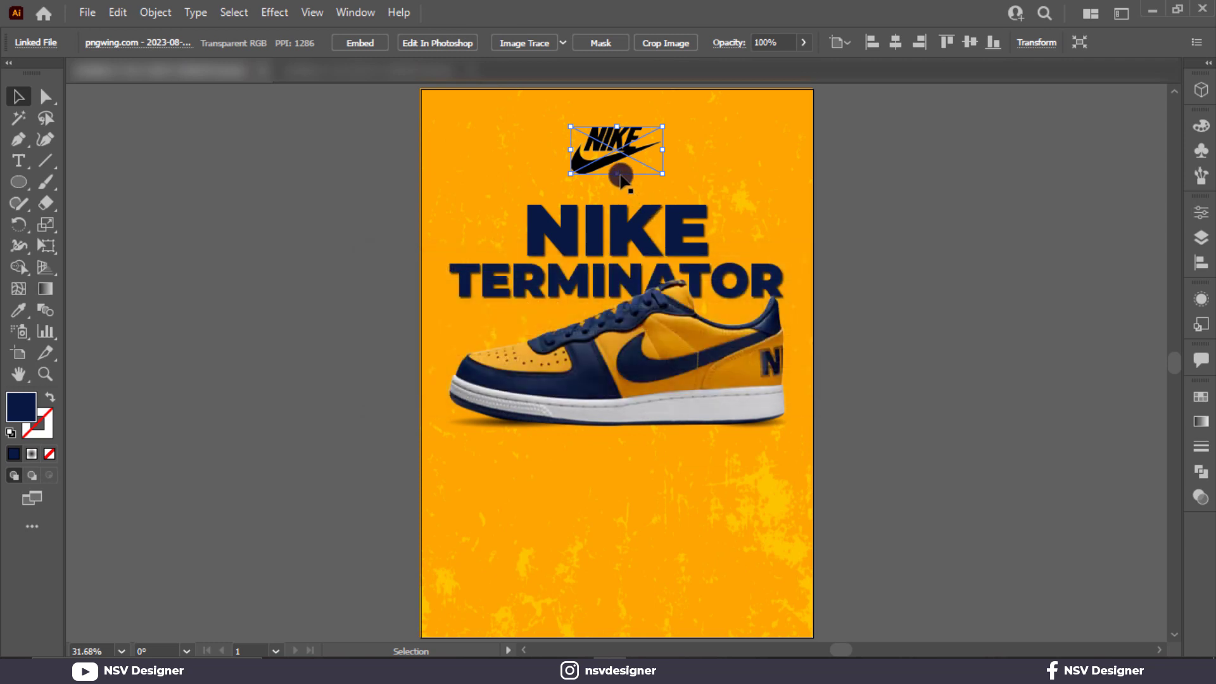
right_click(647, 172)
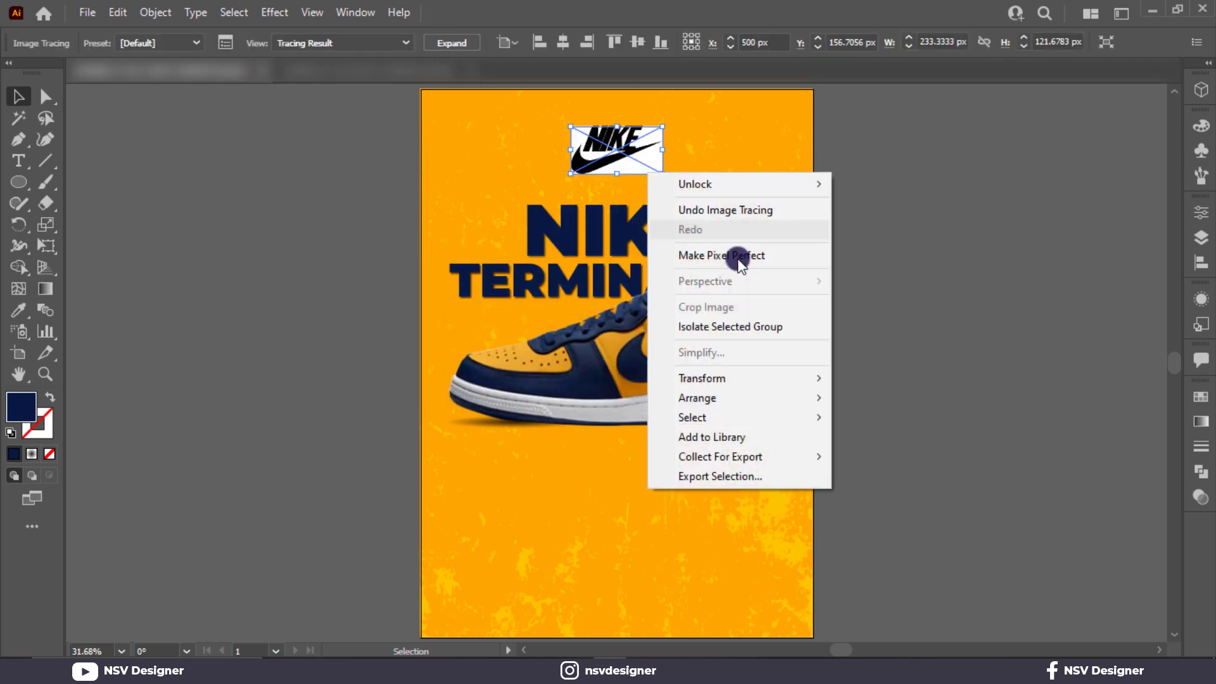
left_click(444, 42)
- Ungroup the expanded Nike logo into separate paths
right_click(592, 136)
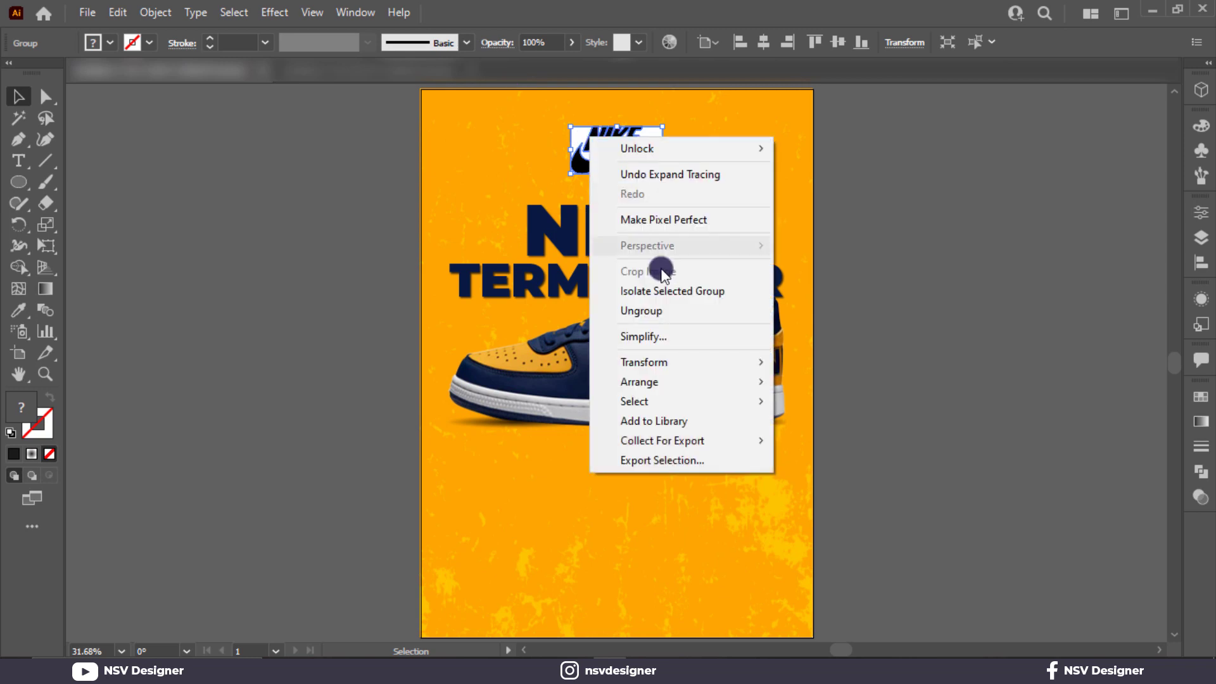
left_click(657, 309)
left_click(662, 180)
left_click(638, 167)
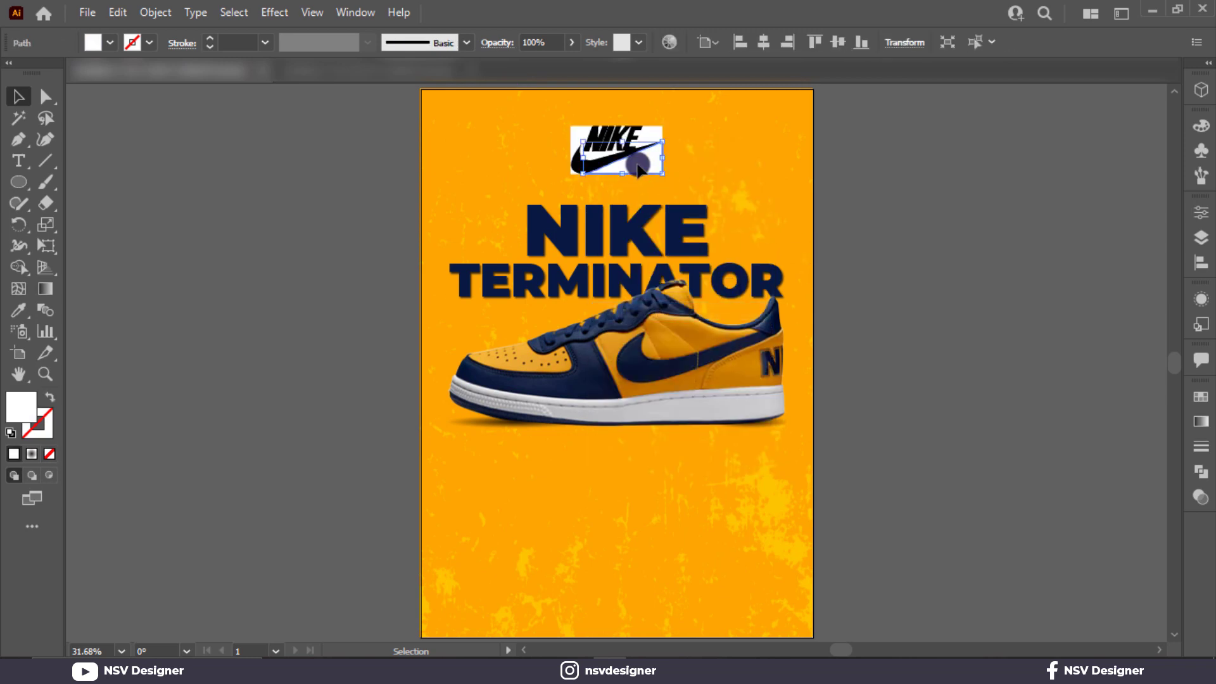
left_click(844, 172)
left_click_drag(556, 116, 709, 160)
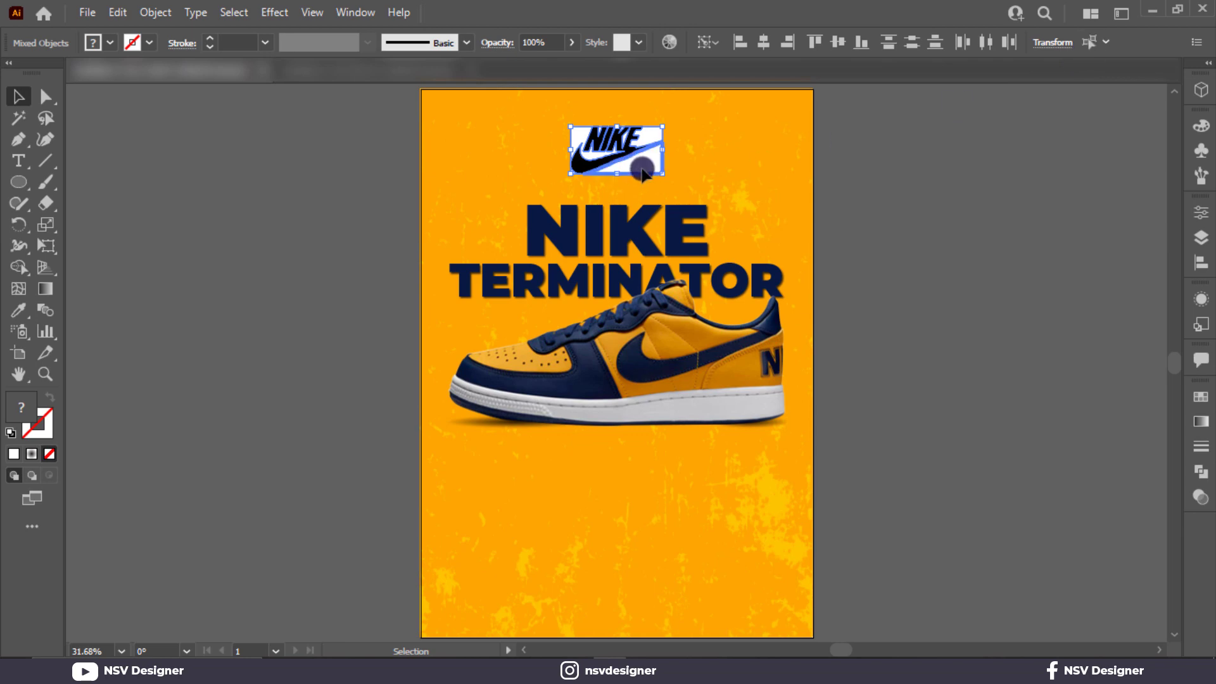
key("Delete")
key("ctrl+z")
- Delete the white background pieces around the Nike logo and the white shapes inside its lettering
scroll(627, 163, "up", 4)
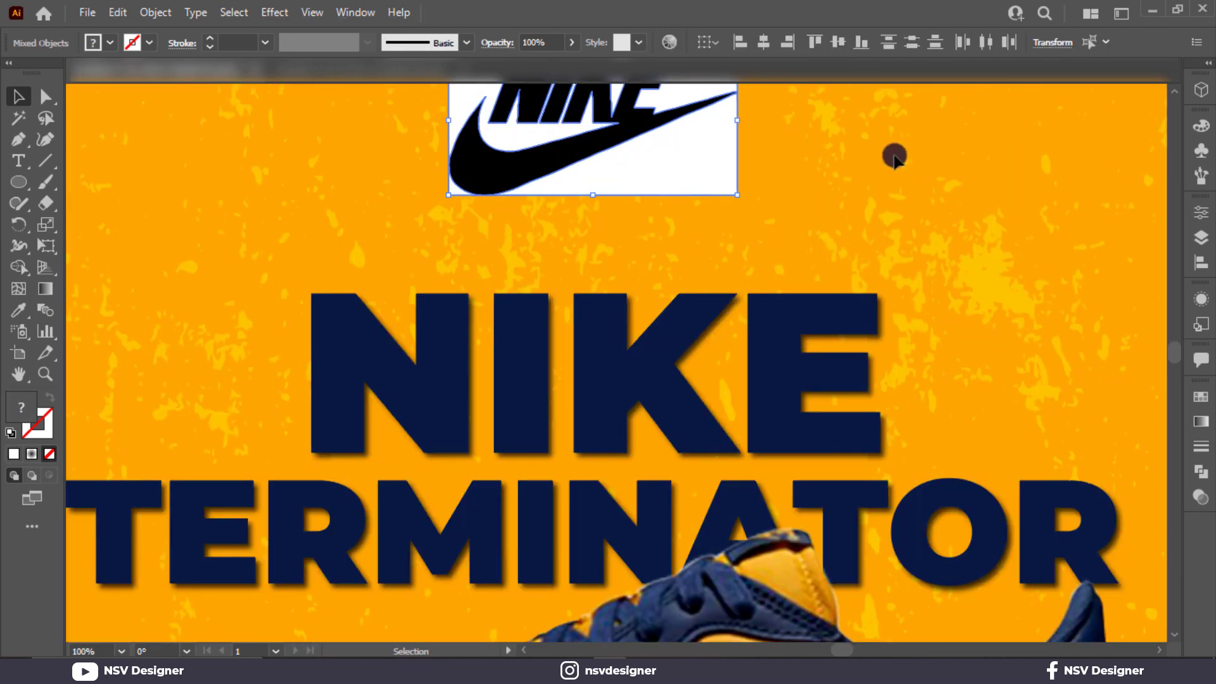
left_click(895, 157)
left_click(652, 191)
scroll(665, 184, "up", 2)
left_click(522, 196, "shift")
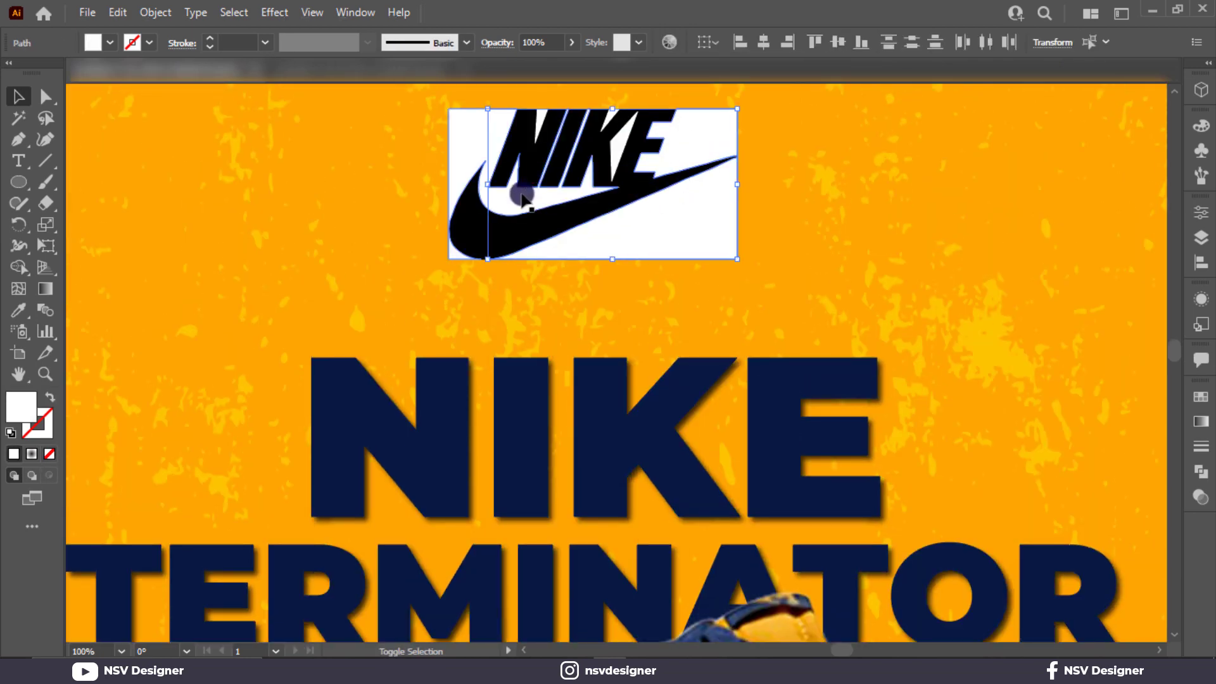
key("Delete")
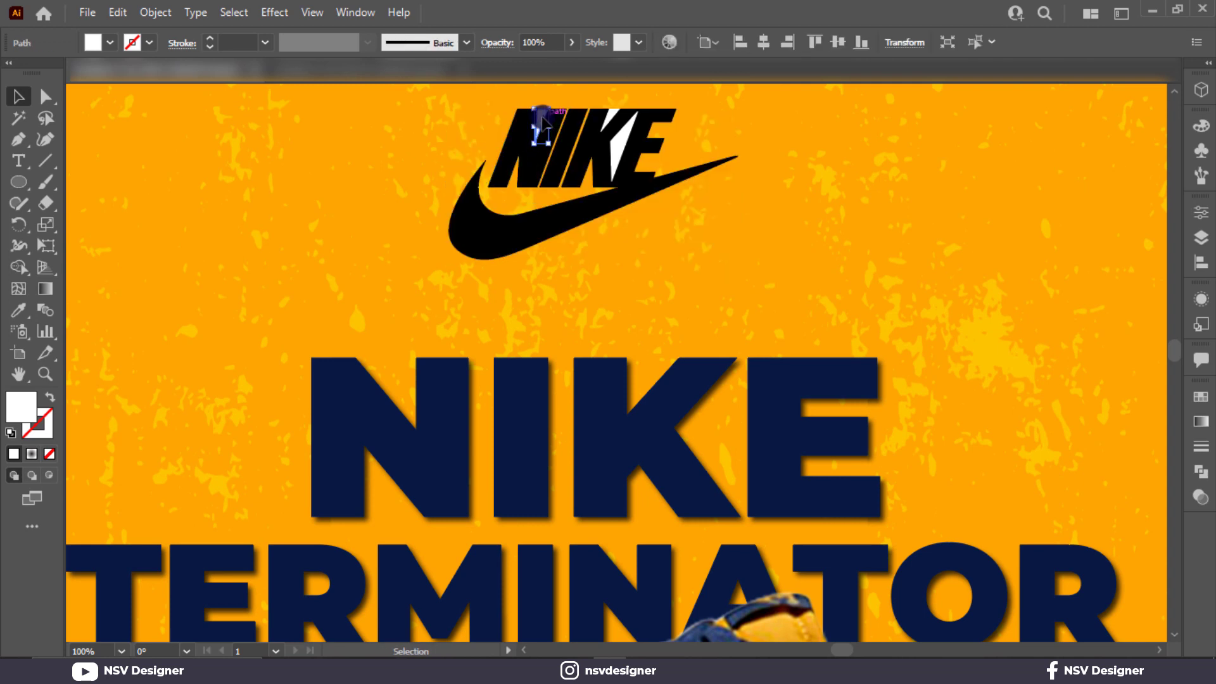
left_click(615, 144)
key("Delete")
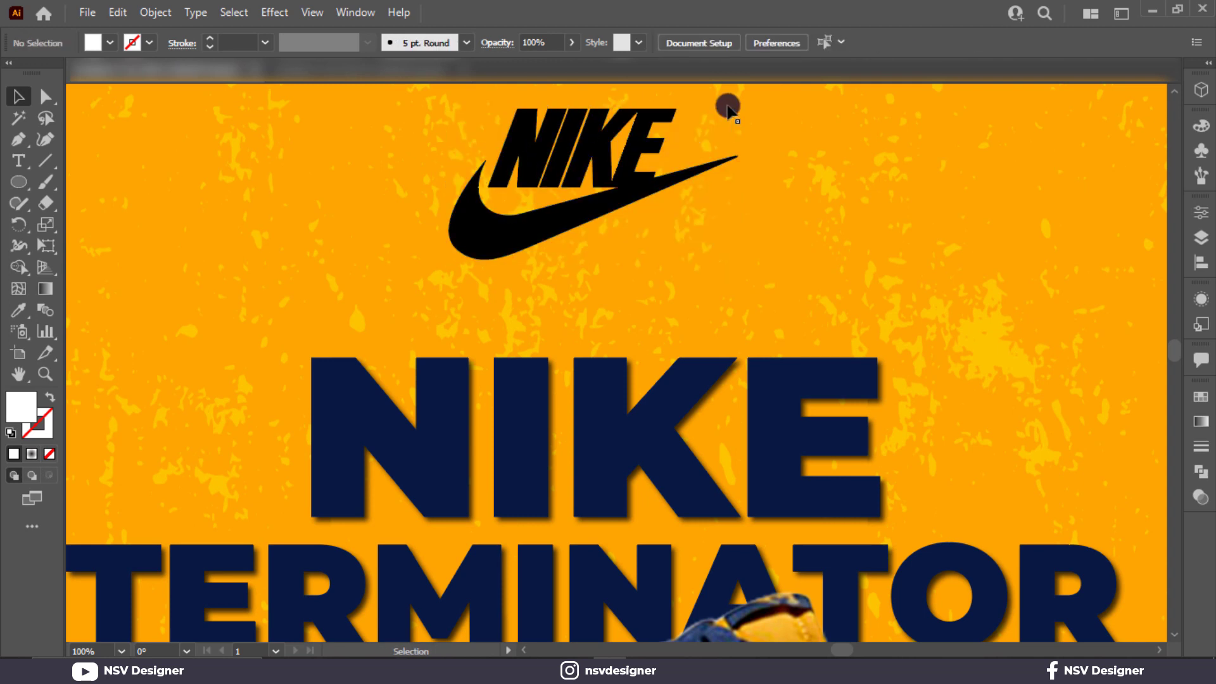
- Recolour the whole Nike logo by sampling the title's navy with the Eyedropper
left_click(542, 232)
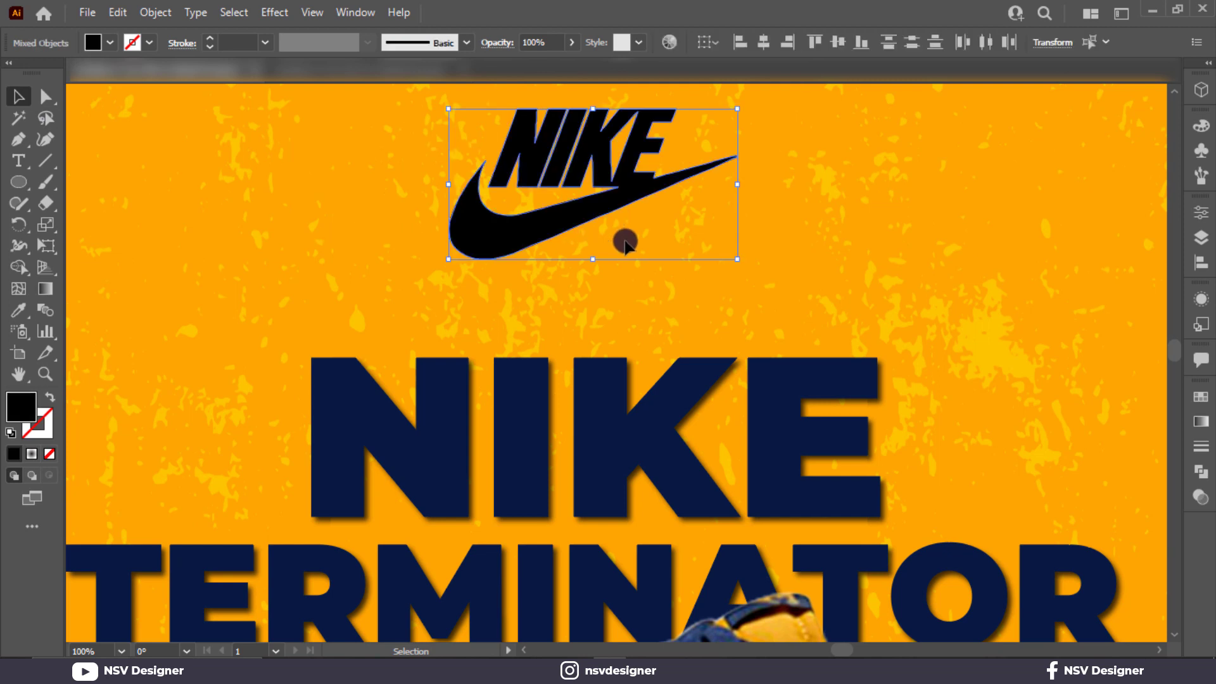
key("i")
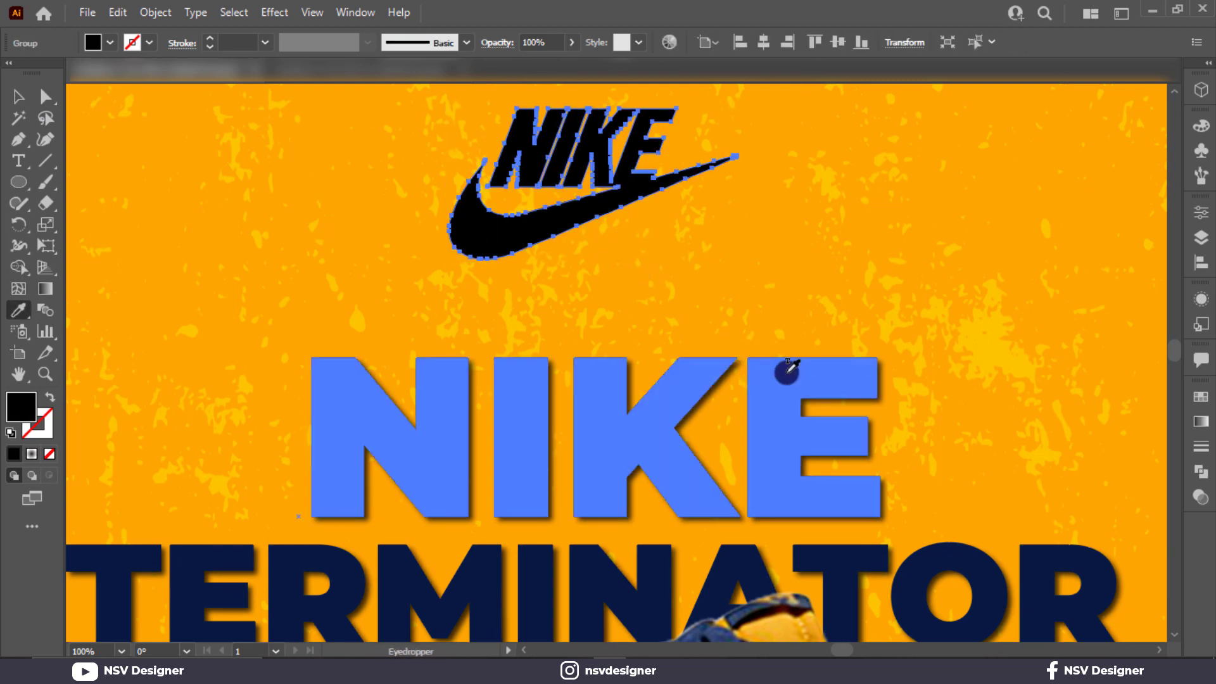
left_click(738, 352)
key("v")
key("ctrl+shift+a")
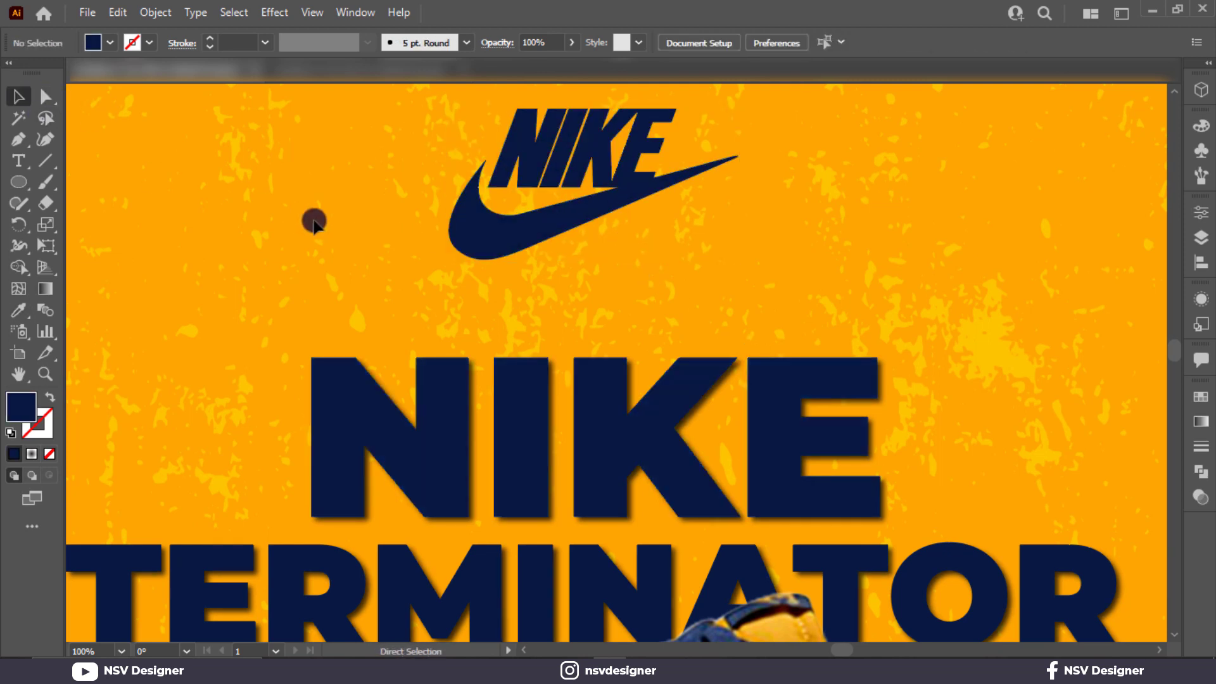
- Try the title's drop shadow on the Nike logo and undo it
left_click(496, 238)
key("ctrl+shift+e")
left_click(765, 299)
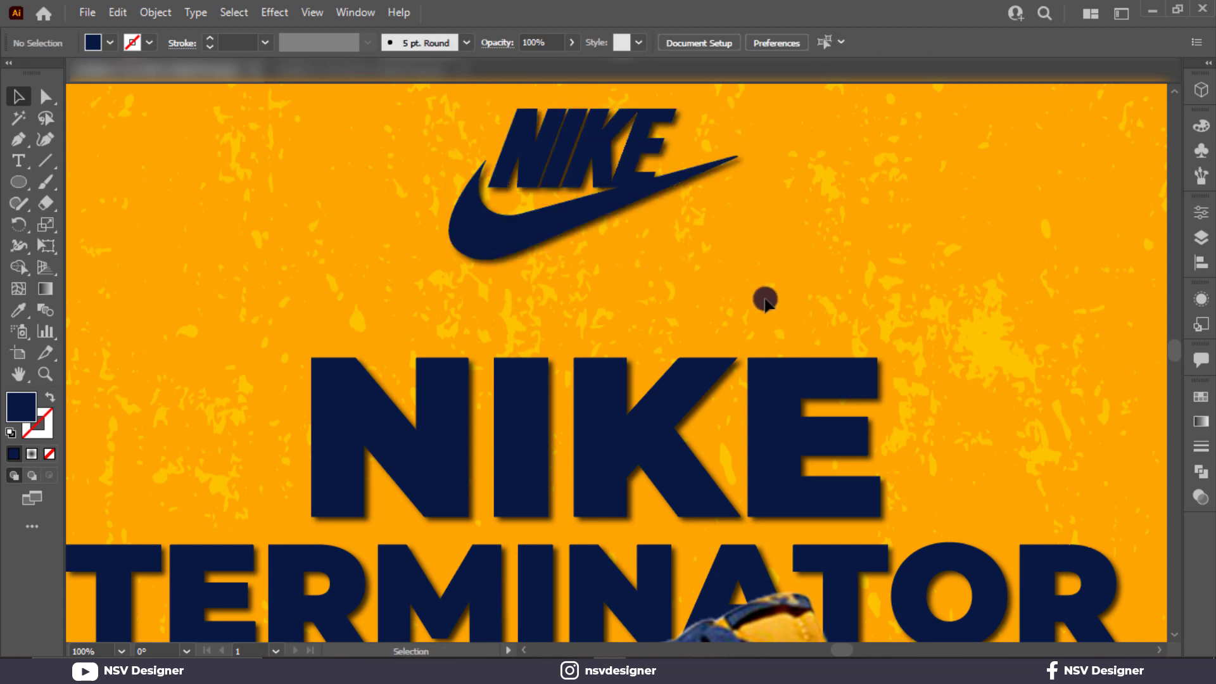
key("ctrl+0")
key("ctrl+z")
left_click(806, 358)
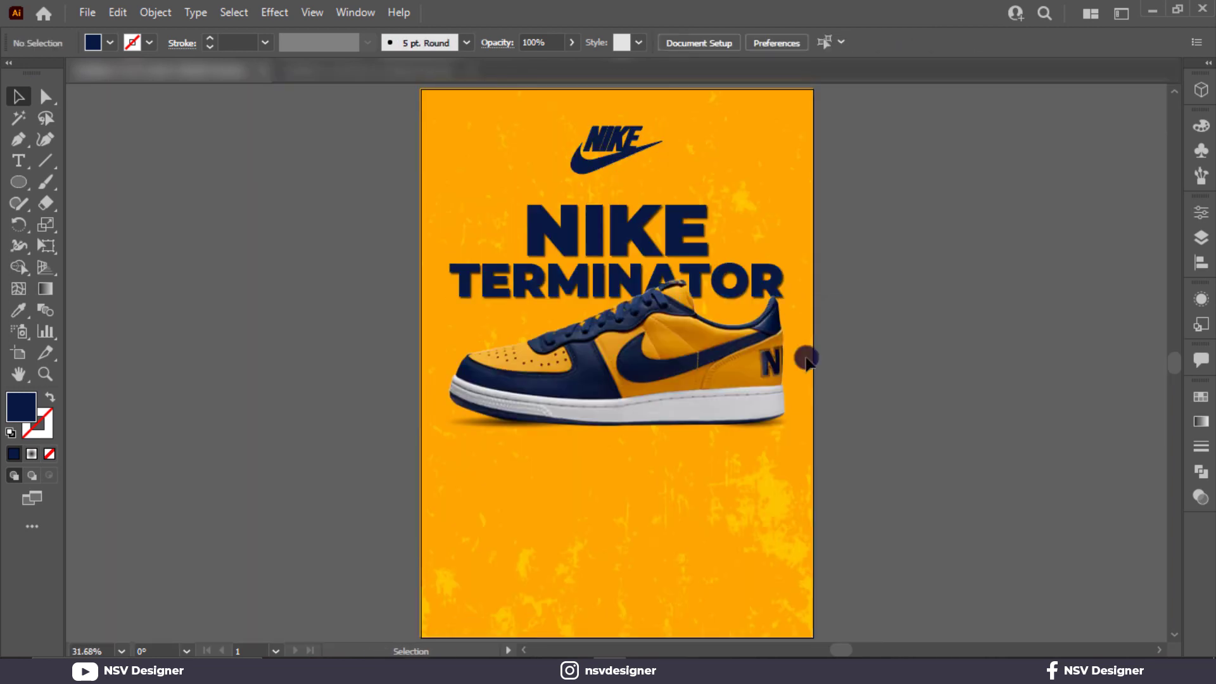
- Add a text line reading "GOLD & NAVY" below the shoe
left_click(18, 160)
left_click(504, 494)
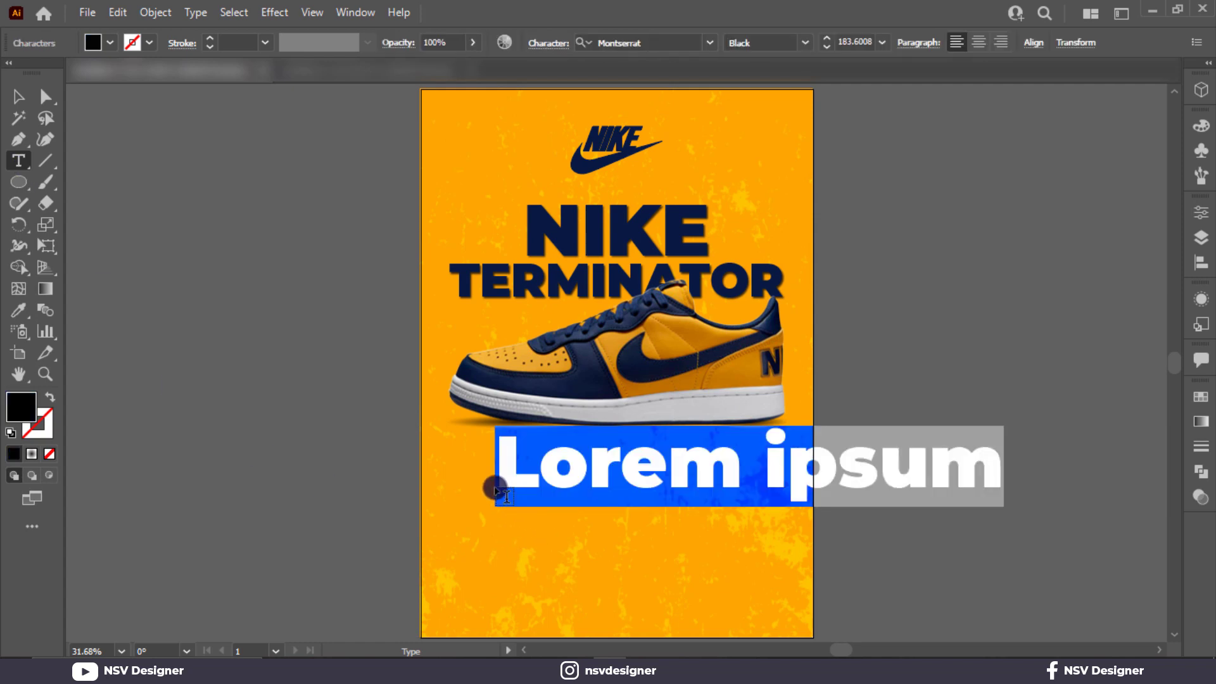
type("GOLD AN")
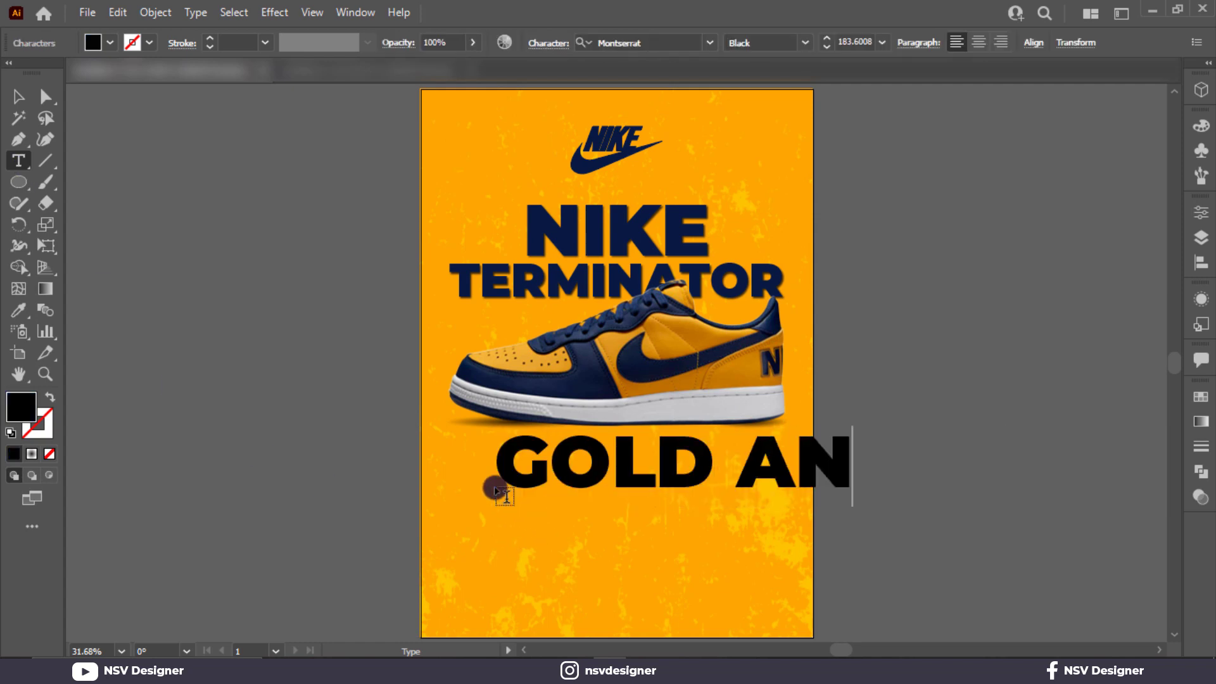
key("BackSpace")
key("BackSpace")
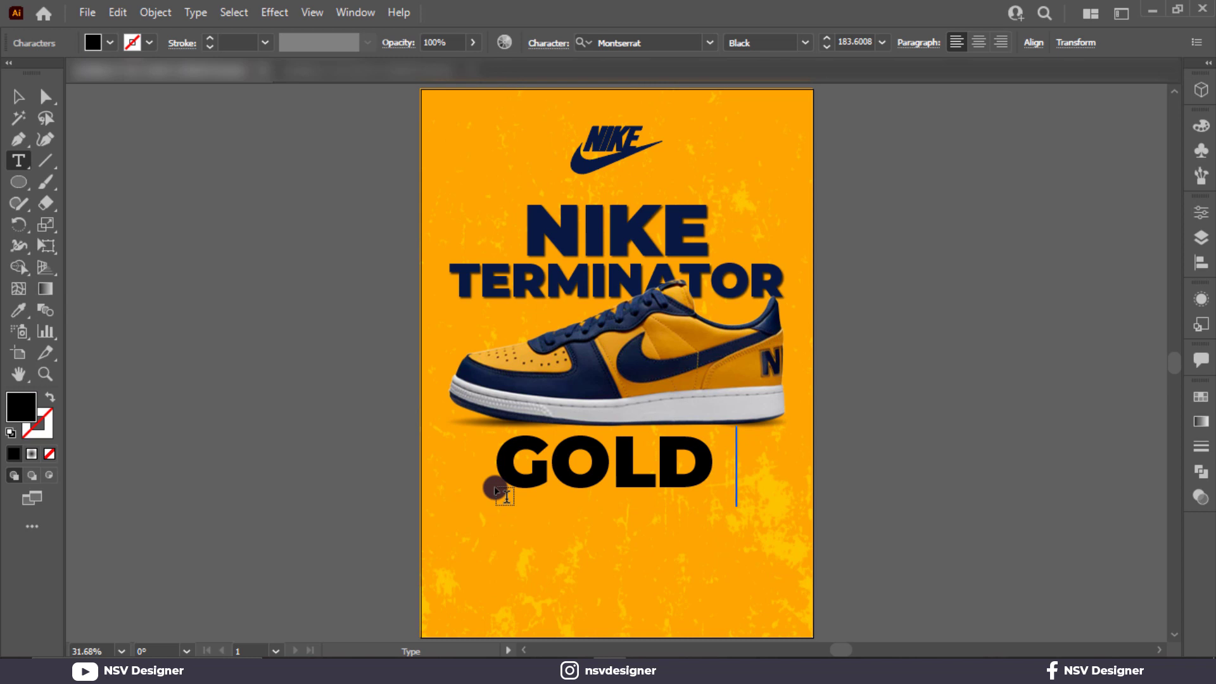
type("& NAVY")
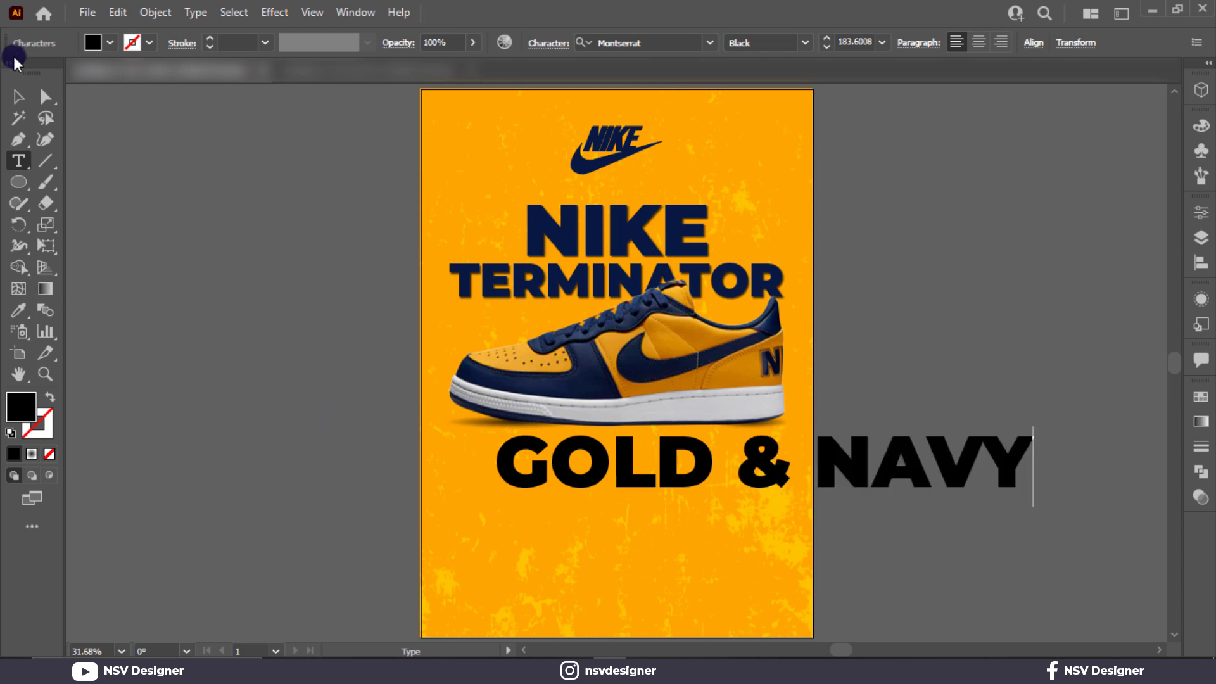
- Try scaling the "GOLD & NAVY" text down to about 82 pt and undo it
left_click(15, 97)
left_click_drag(1033, 505, 716, 491)
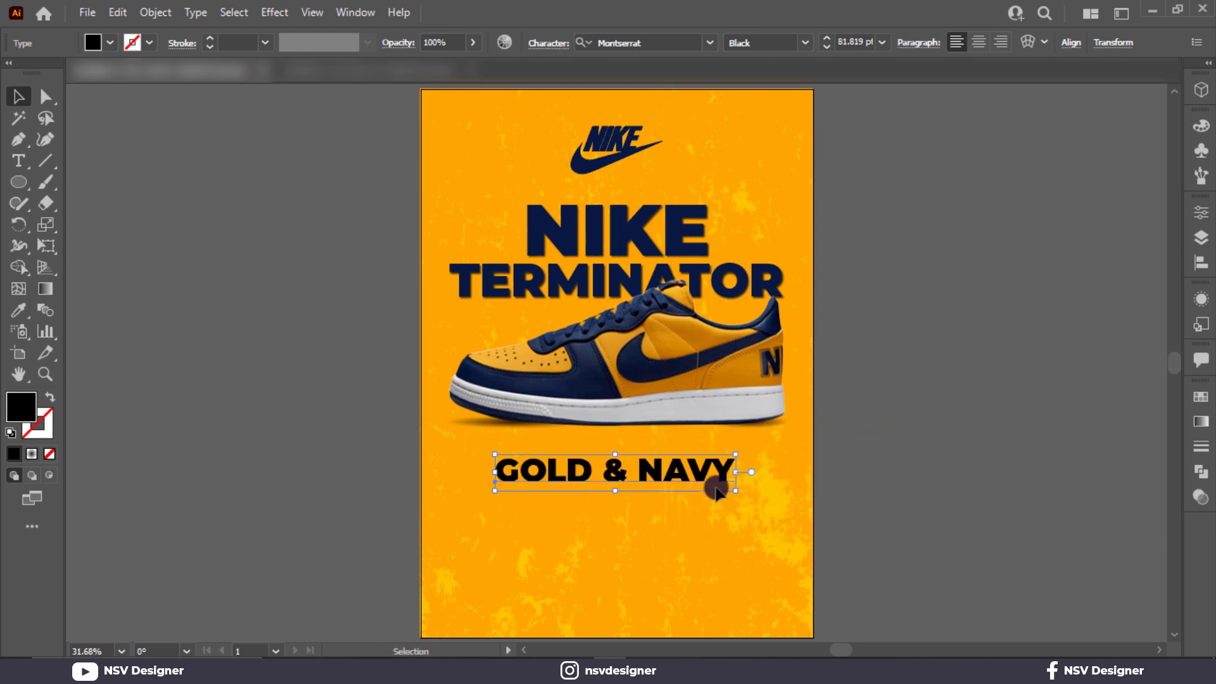
key("ctrl+z")
key("ctrl+z")
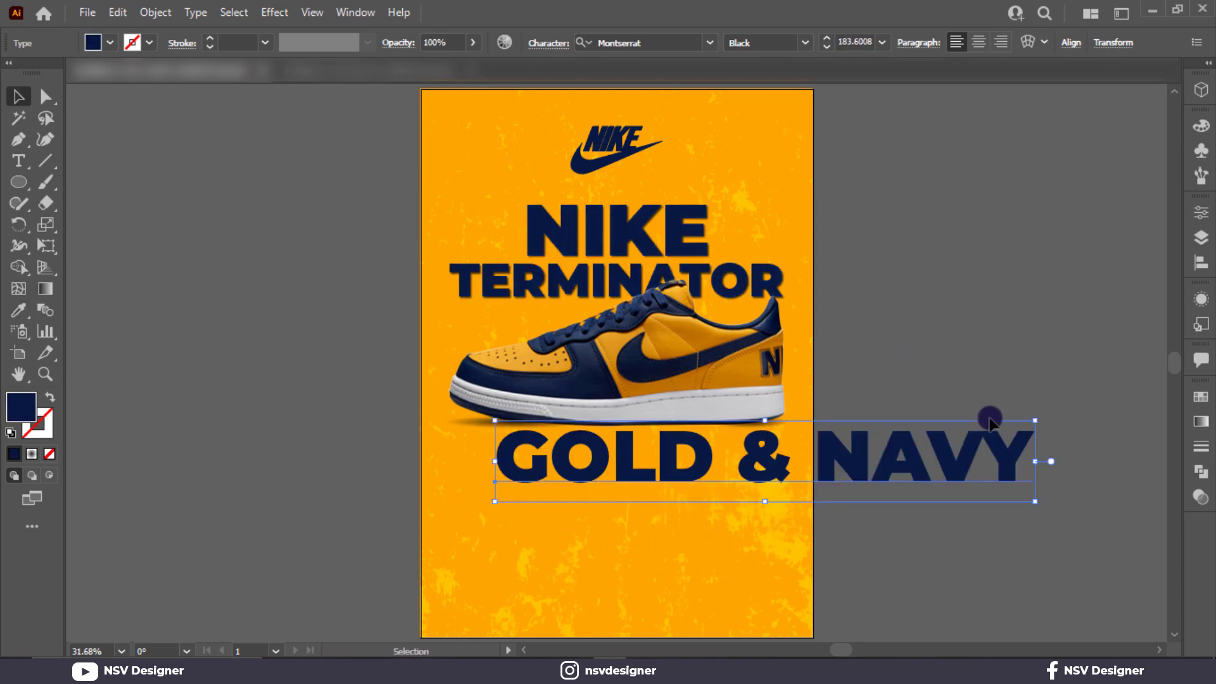
- Scale the "GOLD & NAVY" text down to about 68 pt and centre it horizontally on the artboard, just below the shoe
left_click_drag(1040, 506, 709, 490)
left_click(1060, 53)
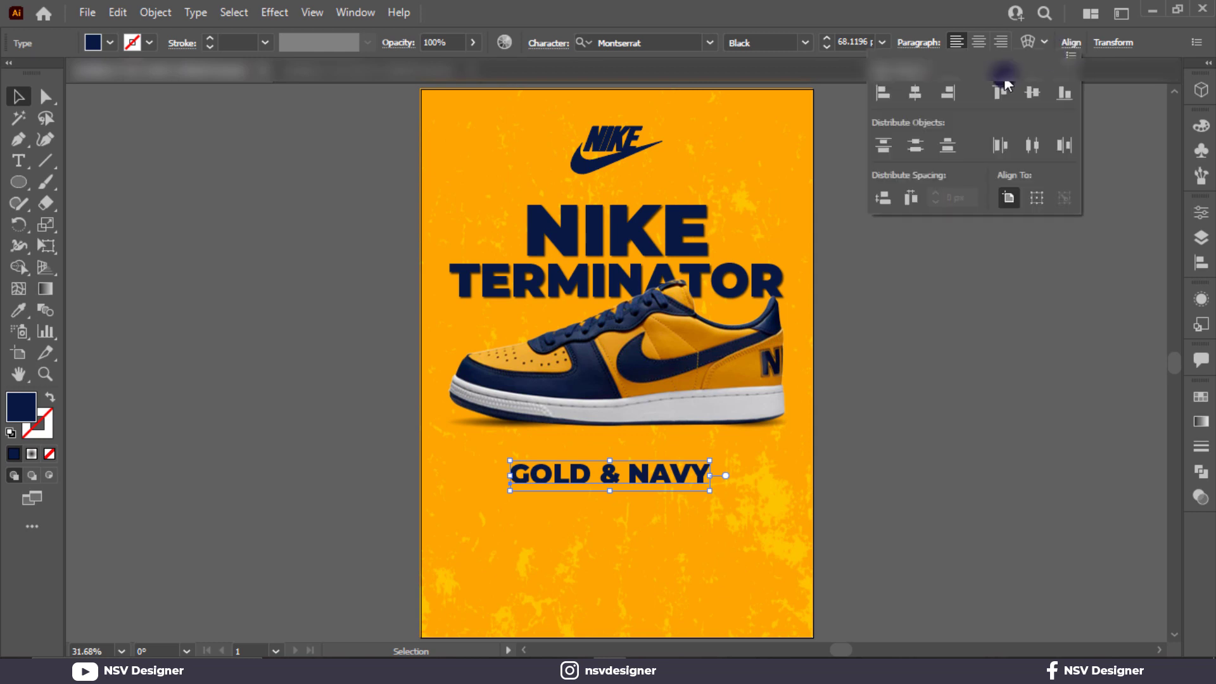
left_click(924, 95)
left_click_drag(668, 479, 668, 468)
left_click(843, 483)
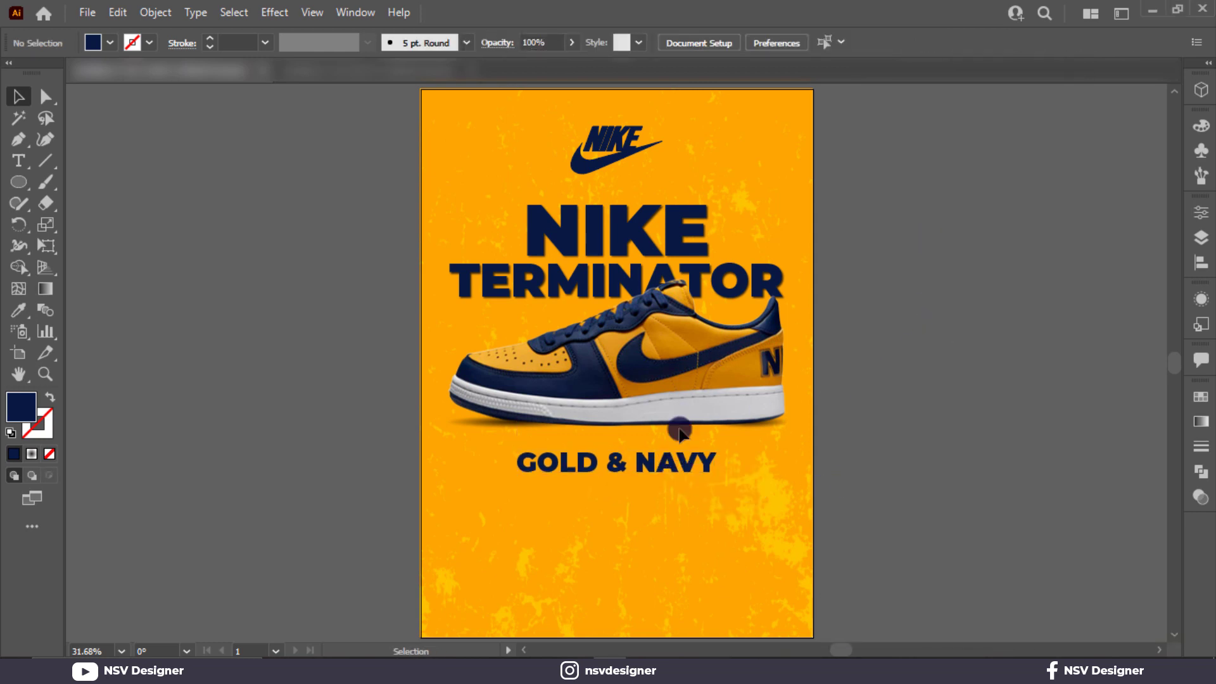
- Paste the copied two-line description starting "unaltered and straight from the vault" as new text below "GOLD & NAVY"
left_click(18, 160)
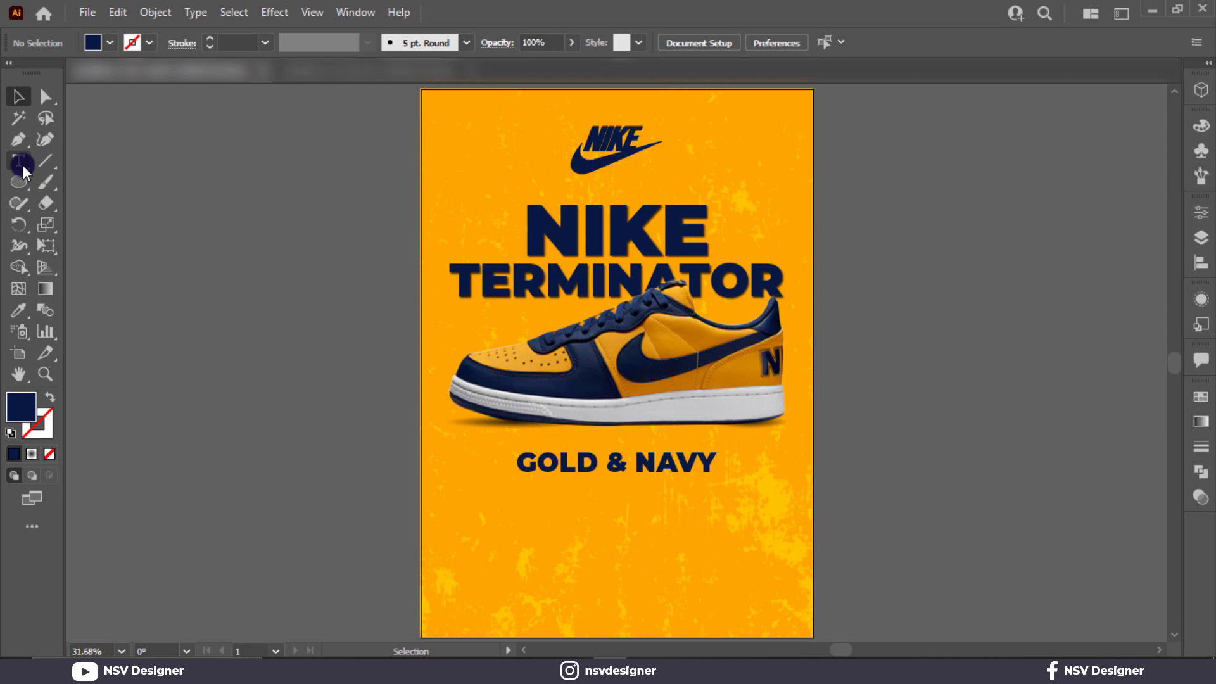
left_click(458, 525)
key("ctrl+v")
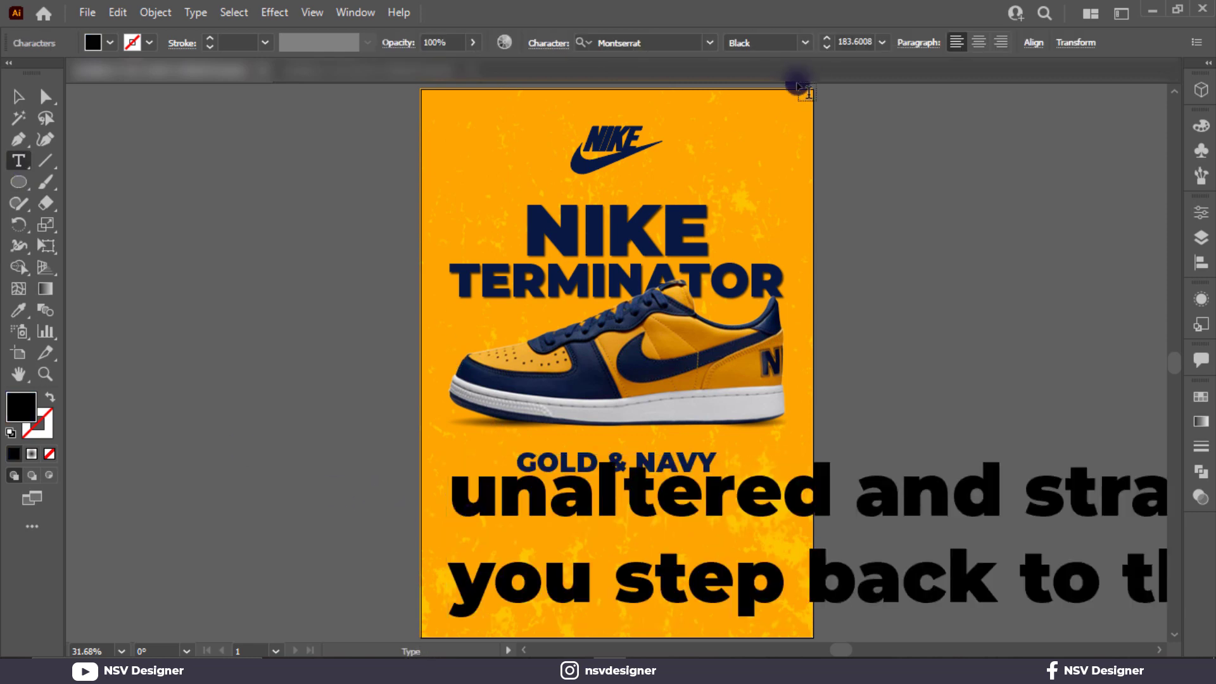
left_click(18, 97)
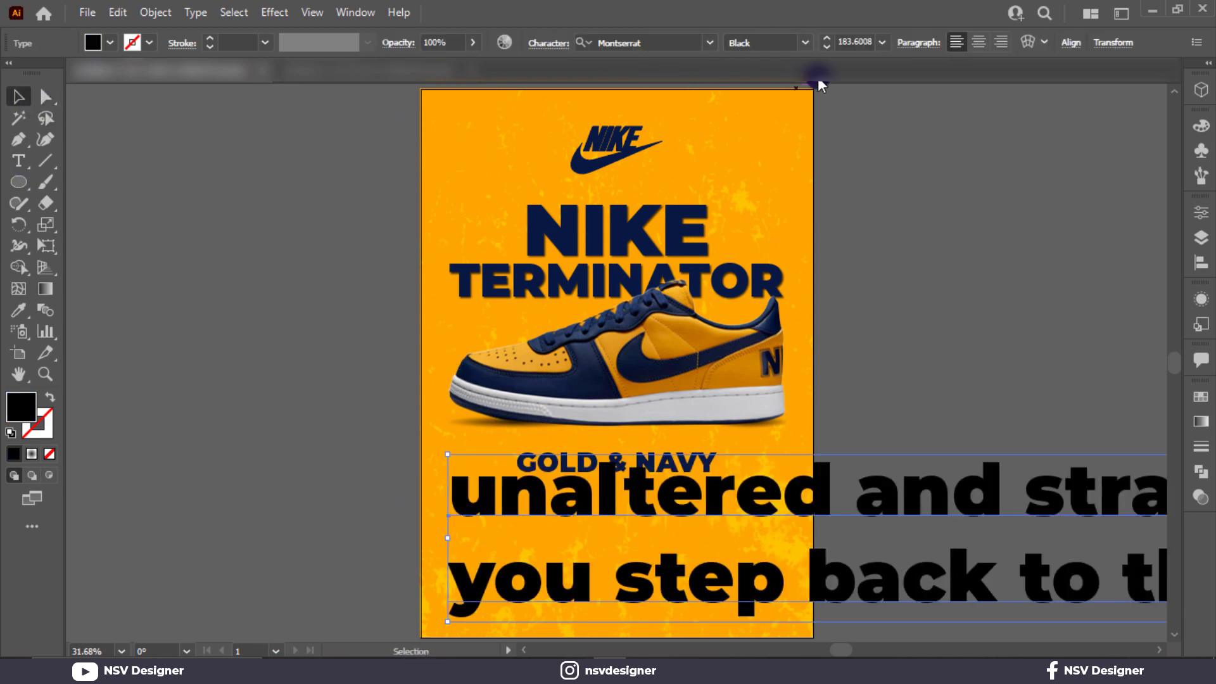
- Set the description text to Roboto Regular at 24 pt
left_click(669, 44)
type("r")
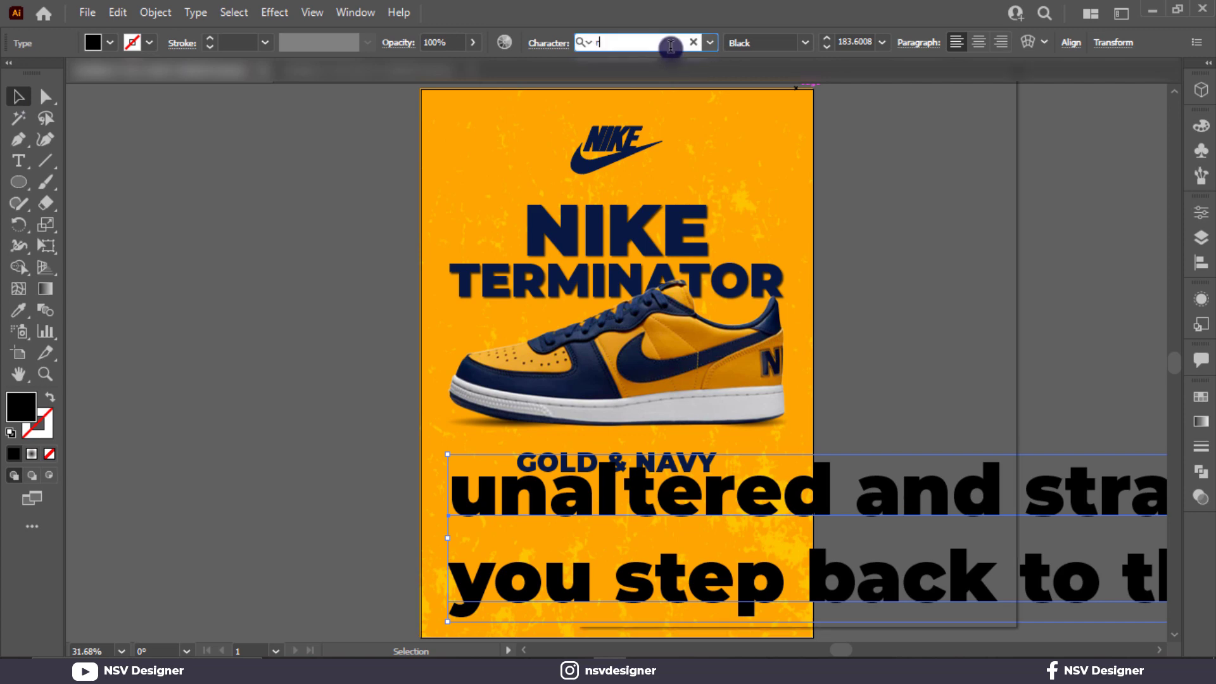
type("oboto")
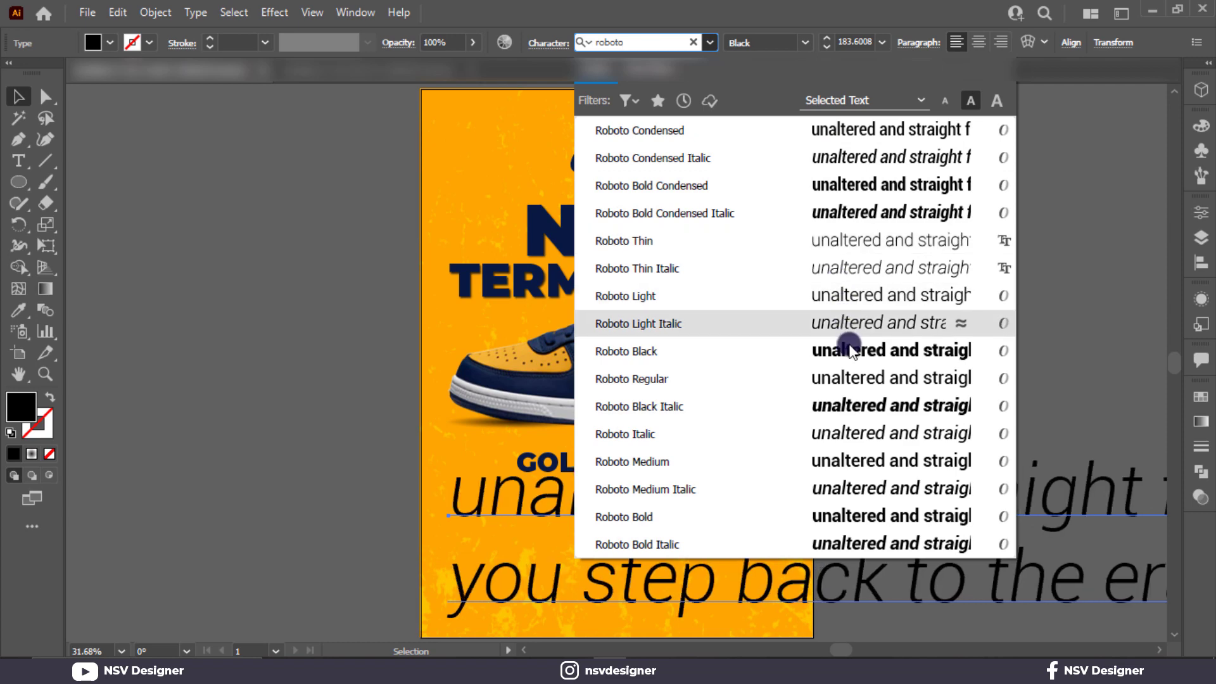
left_click(848, 378)
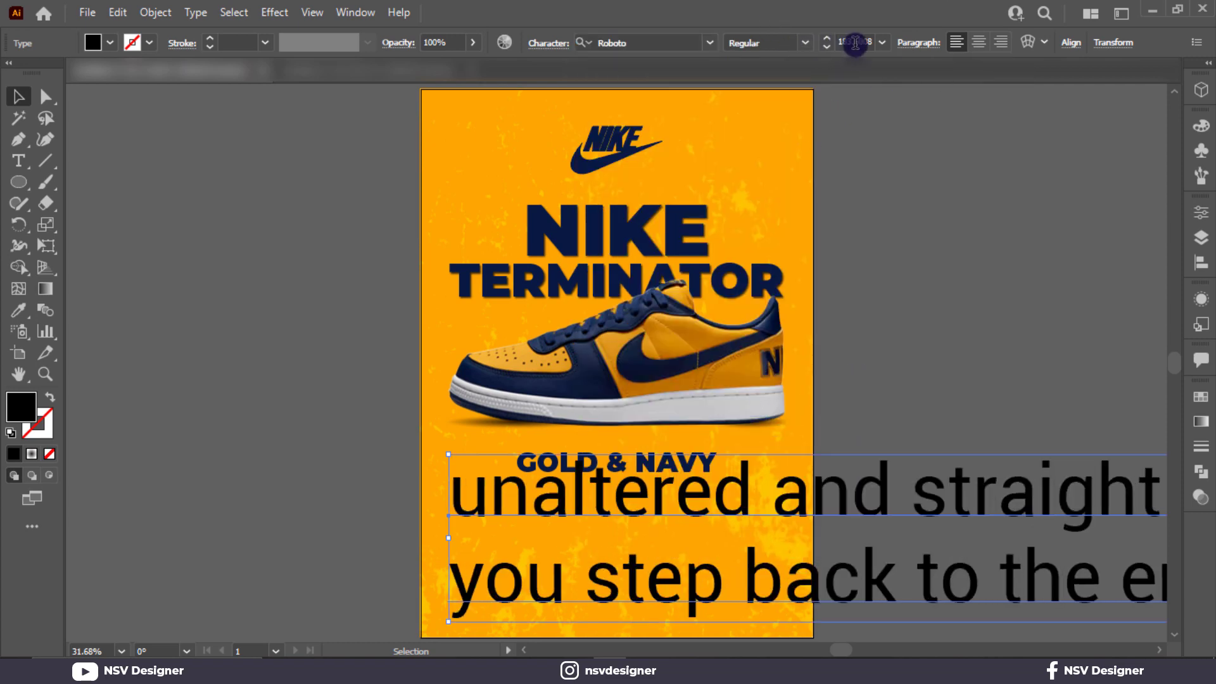
scroll(855, 43, "down", 5)
left_click(880, 43)
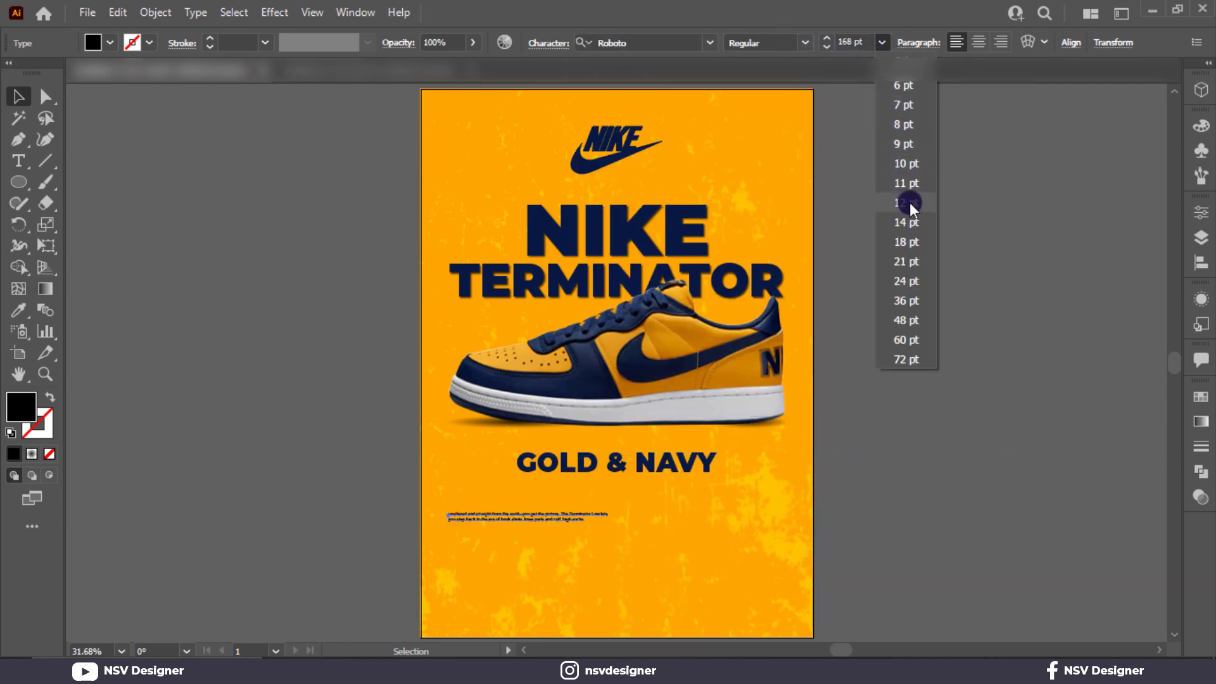
left_click(914, 279)
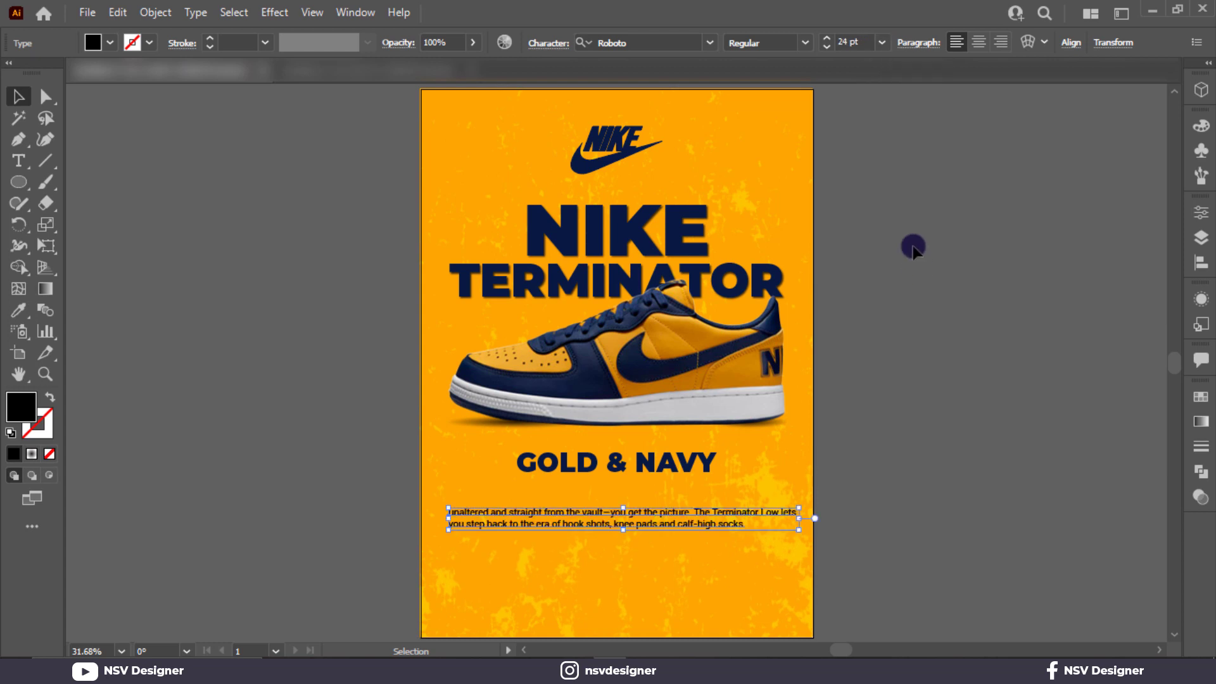
- Centre-align the description's lines and move the text back onto the poster, centred under "GOLD & NAVY"
left_click(979, 45)
key("ctrl+shift+a")
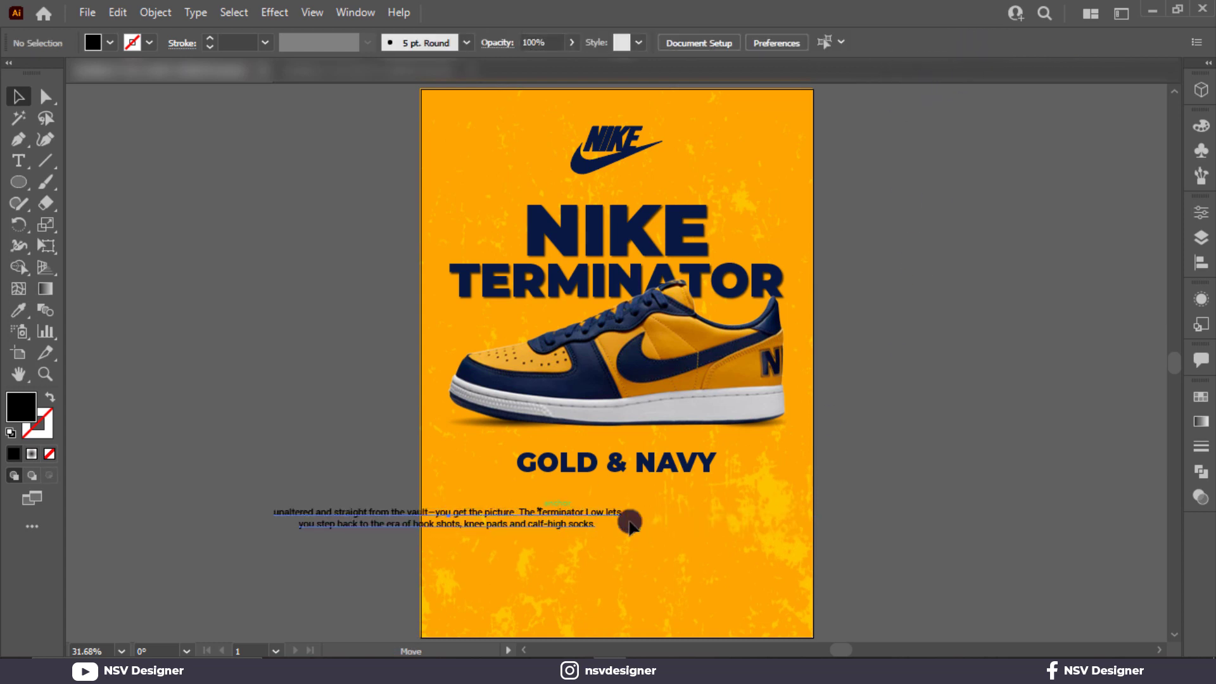
left_click_drag(433, 516, 710, 504)
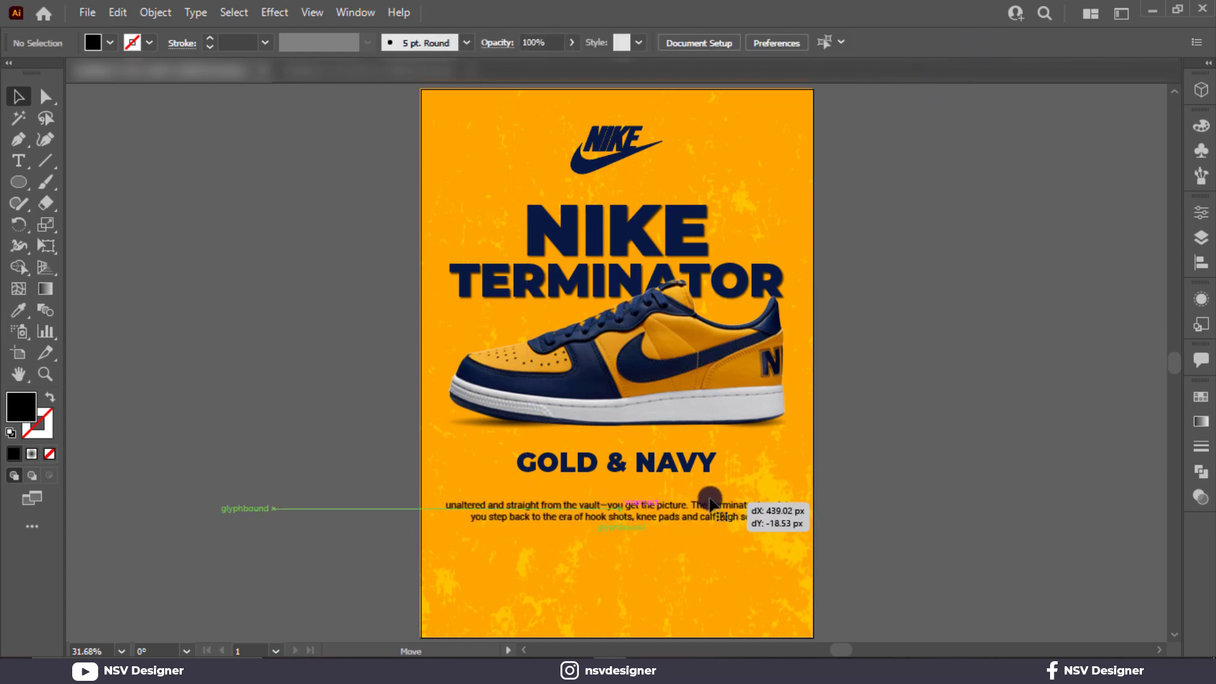
- Copy the title's navy hex code and fill the description text with it, 081a44
left_click(494, 298)
double_click(28, 408)
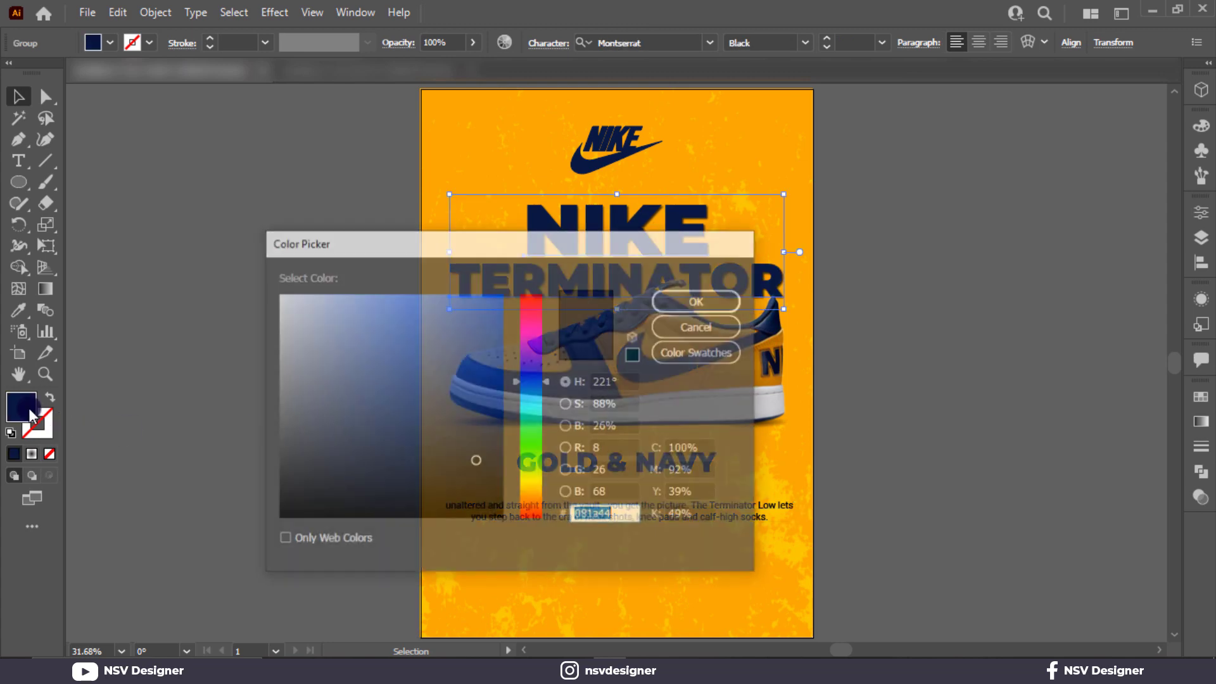
key("Return")
left_click(214, 534)
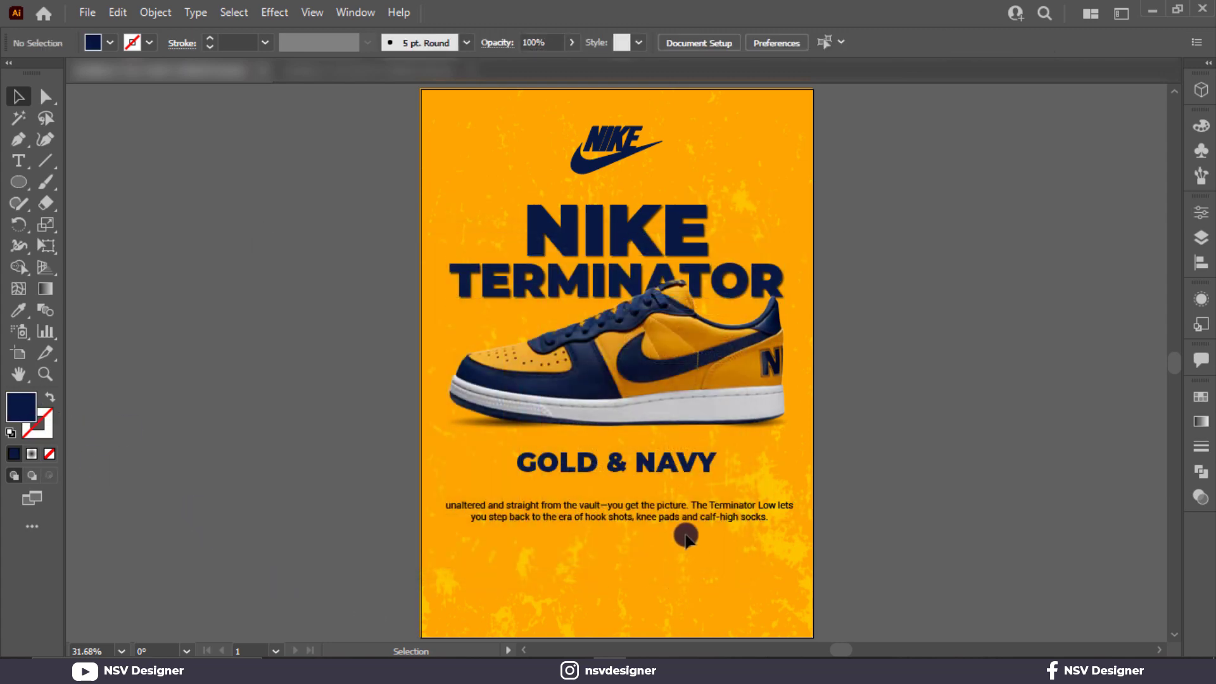
left_click(684, 521)
scroll(683, 522, "up", 2)
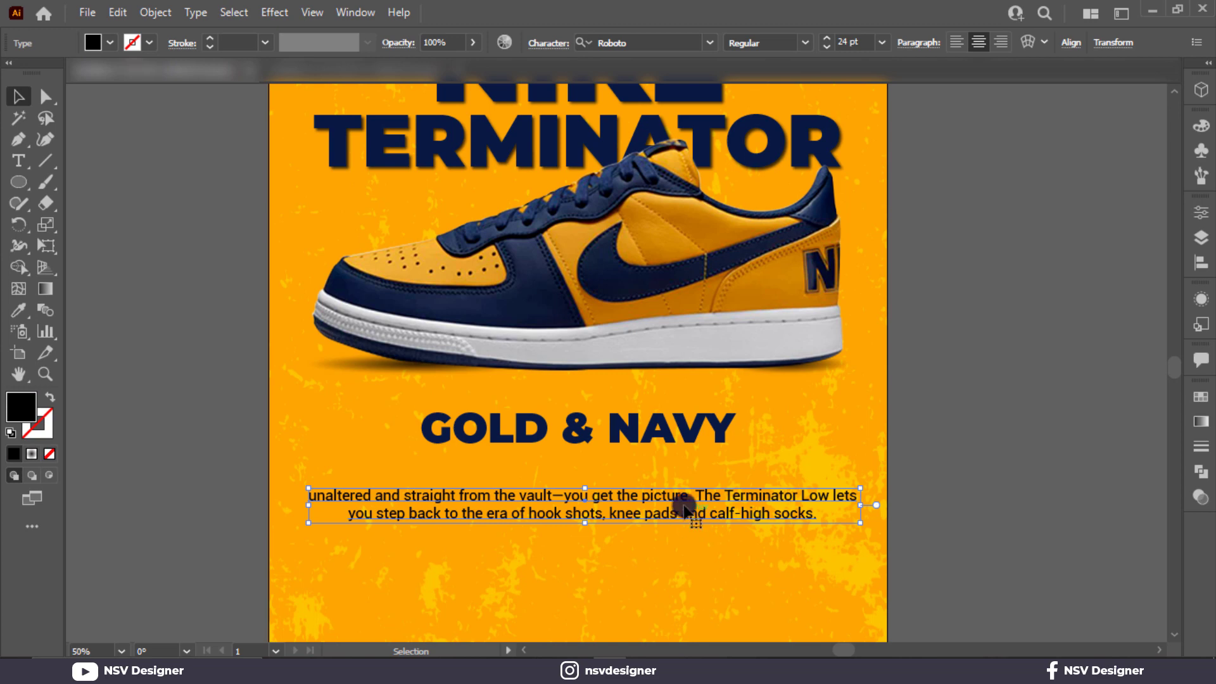
scroll(728, 404, "down", 4)
scroll(727, 405, "up", 1)
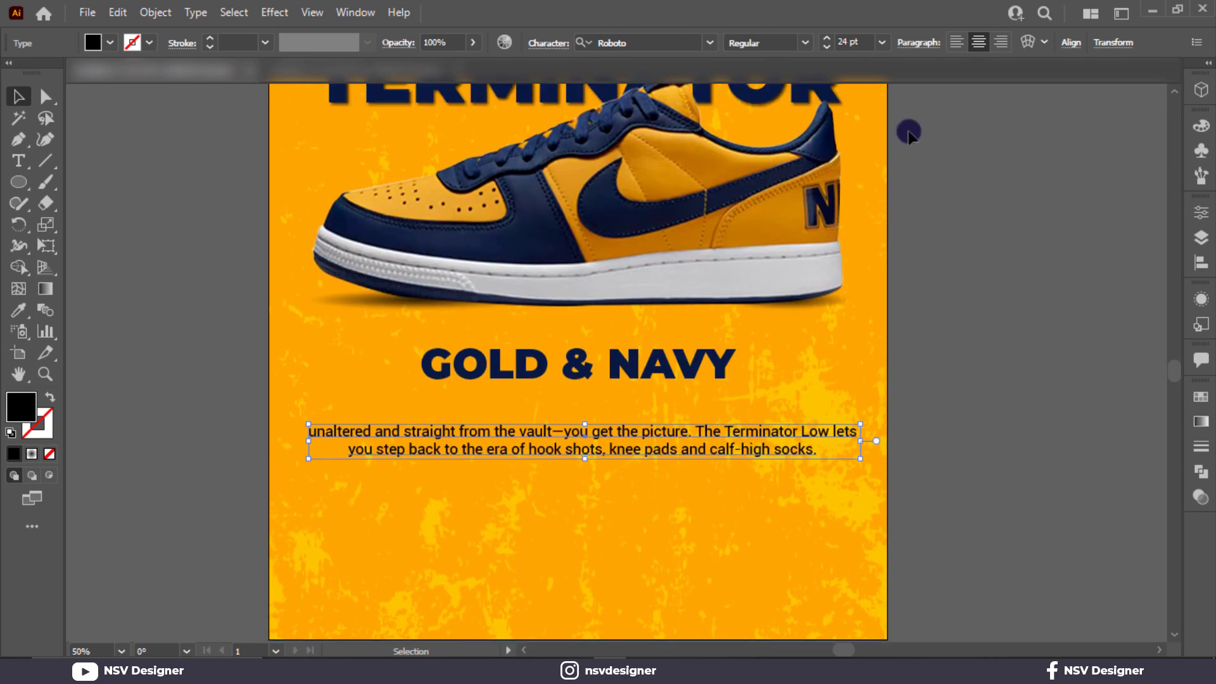
double_click(20, 410)
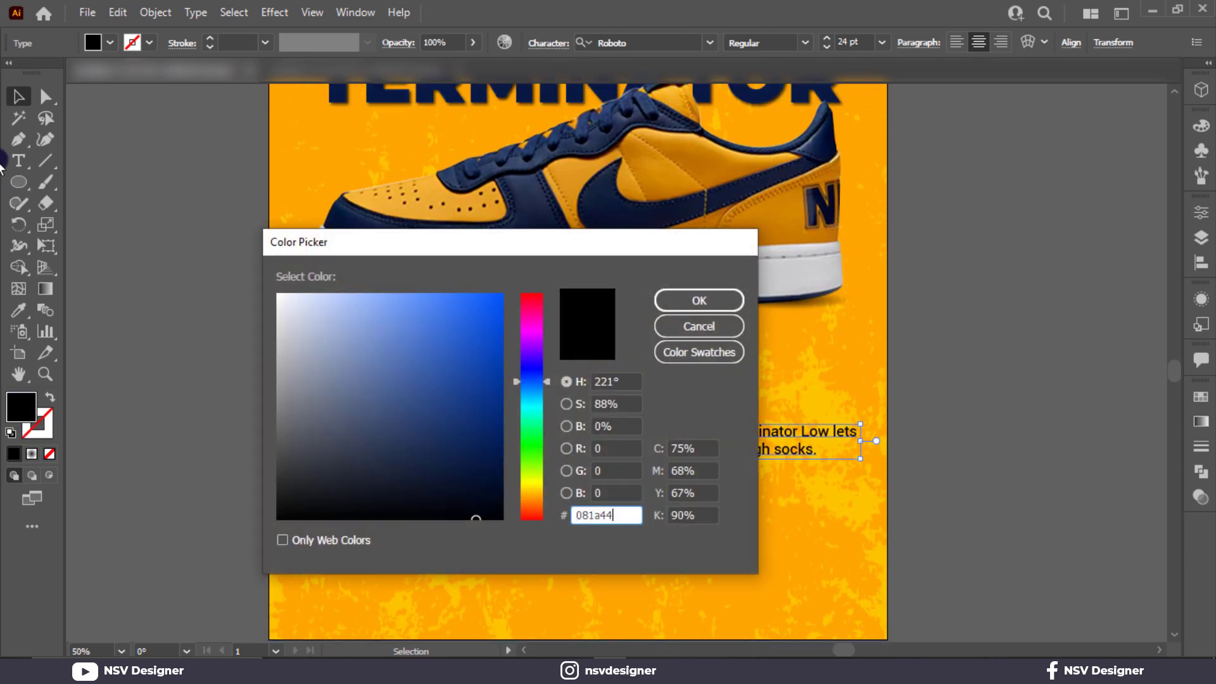
left_click(699, 300)
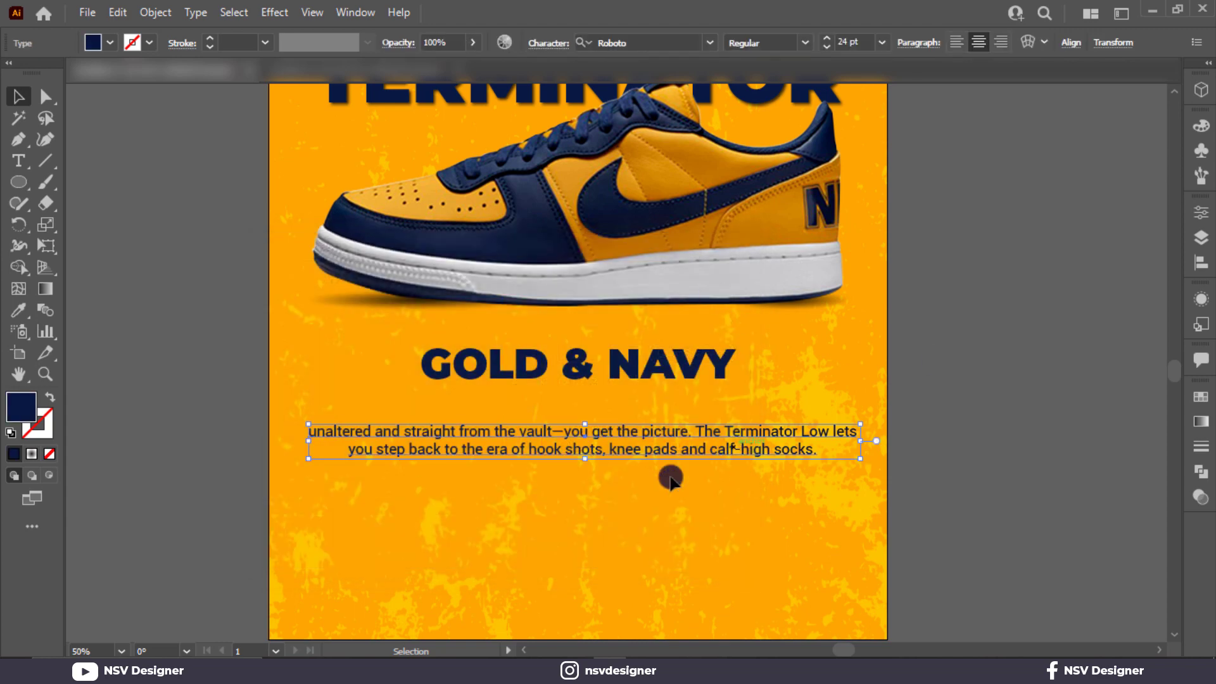
- Change the description's font style to Roboto Medium
left_click(805, 44)
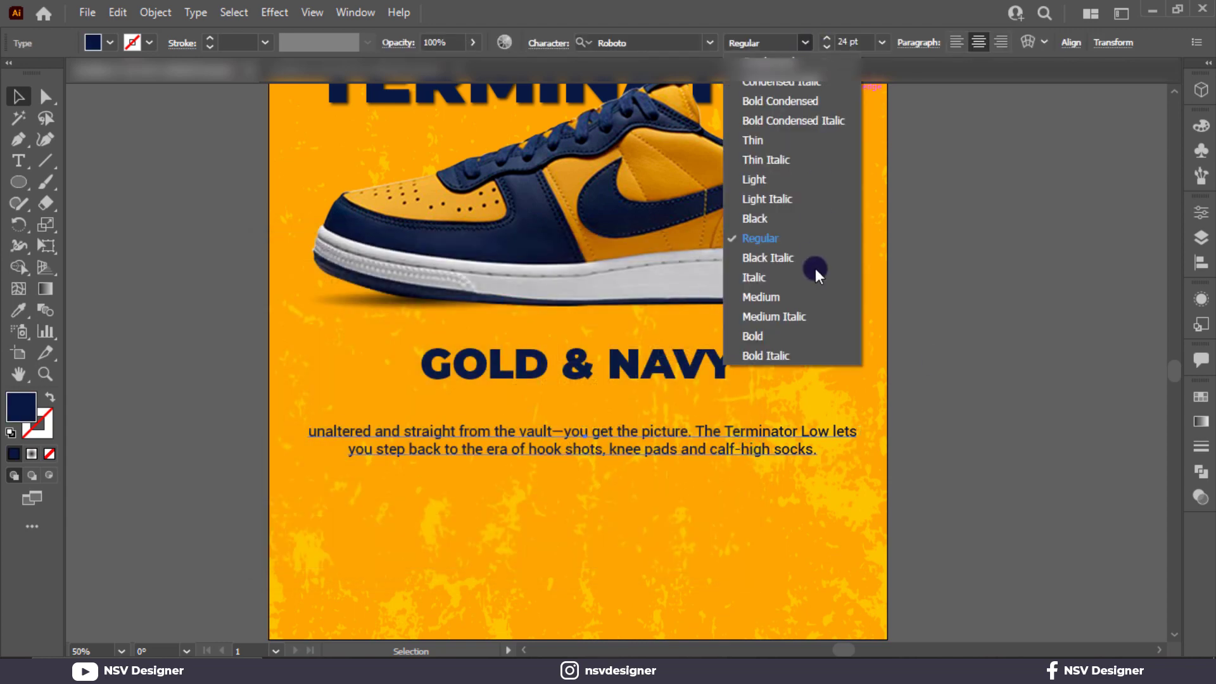
left_click(799, 295)
left_click(847, 392)
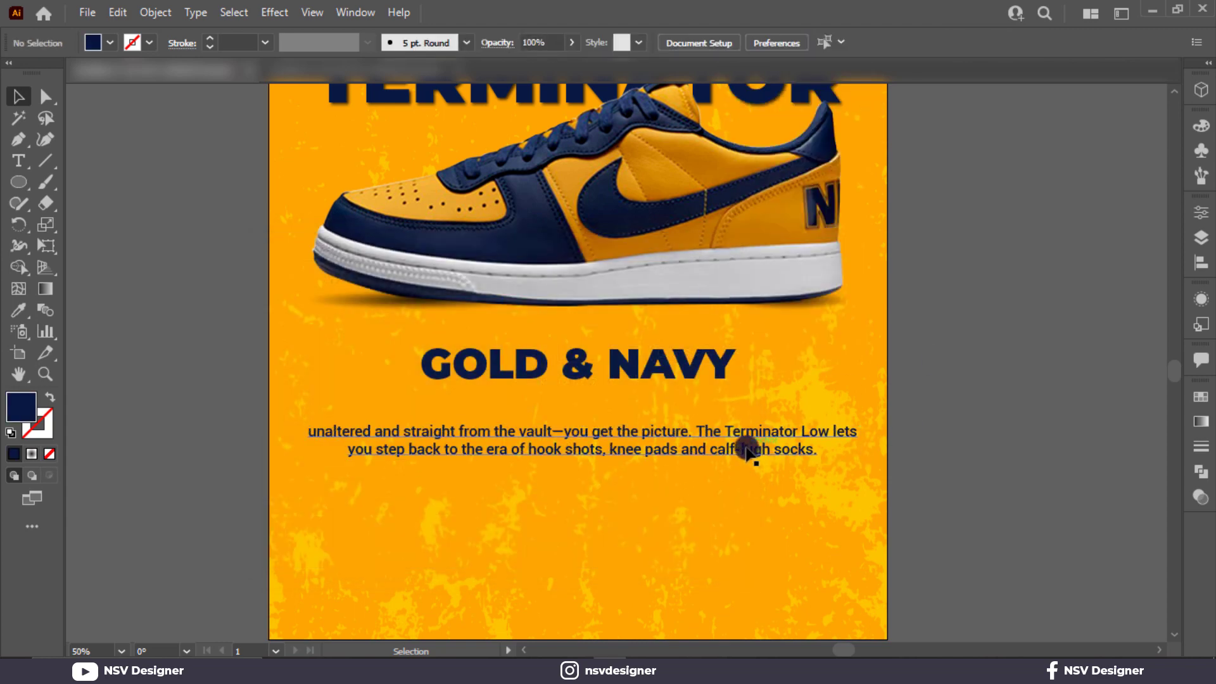
left_click(749, 453)
key("ctrl+0")
left_click(812, 581)
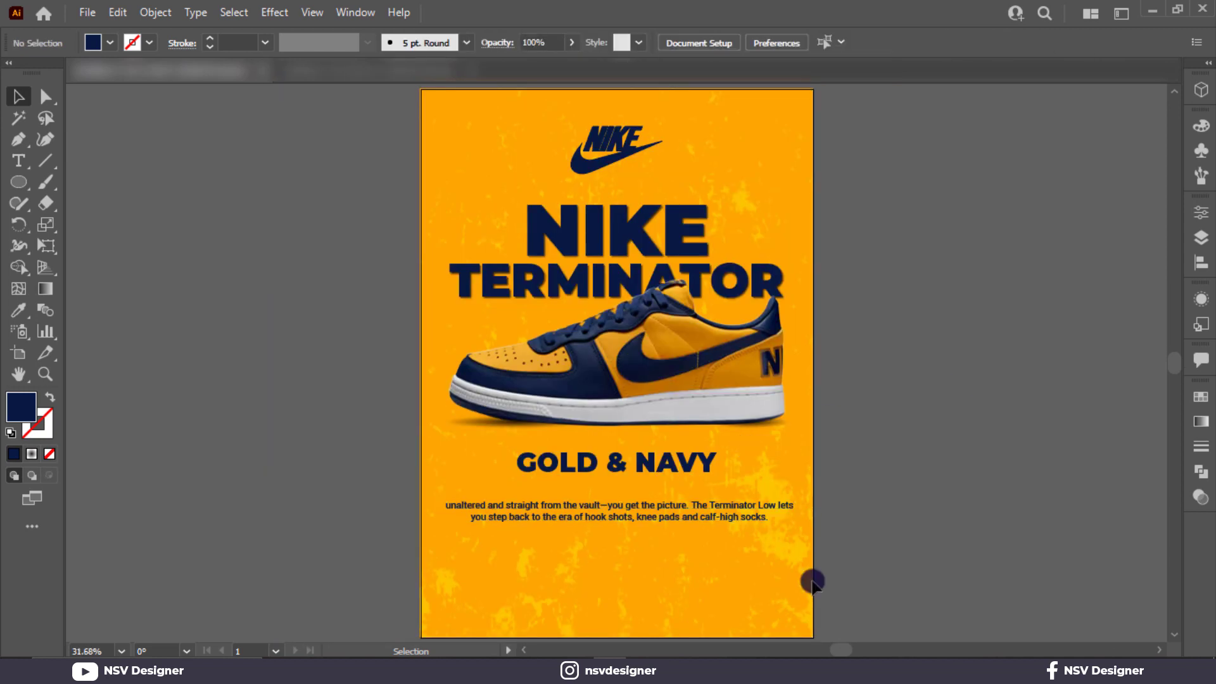
- Draw a navy rectangle below the description as a button and centre it horizontally on the artboard
left_click_drag(18, 181, 73, 187)
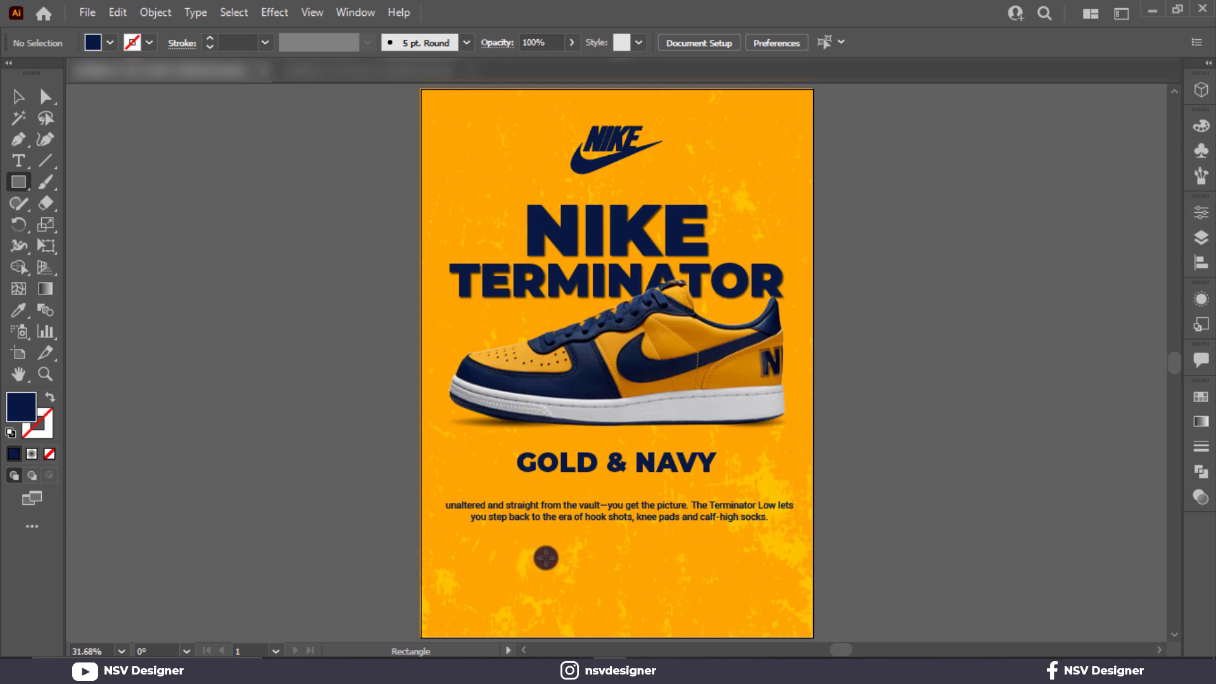
left_click_drag(546, 557, 694, 588)
left_click(19, 96)
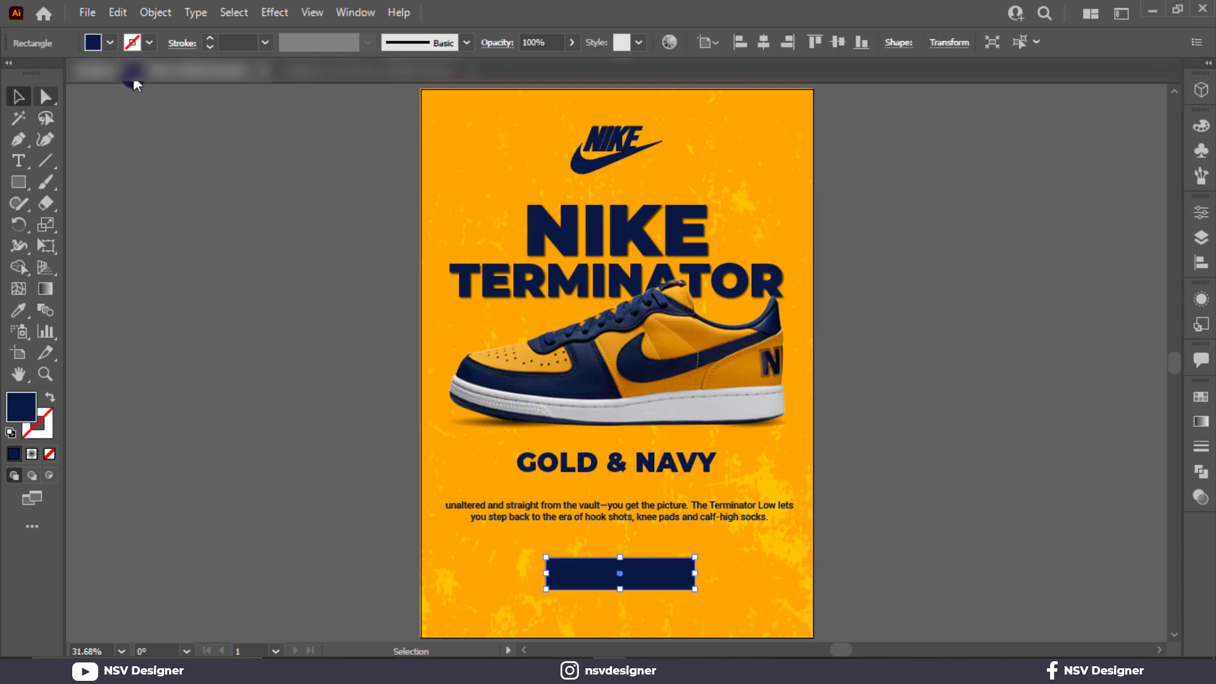
left_click(763, 42)
- Make the button rectangle slightly taller and fully round its corners into a pill shape
left_click(45, 96)
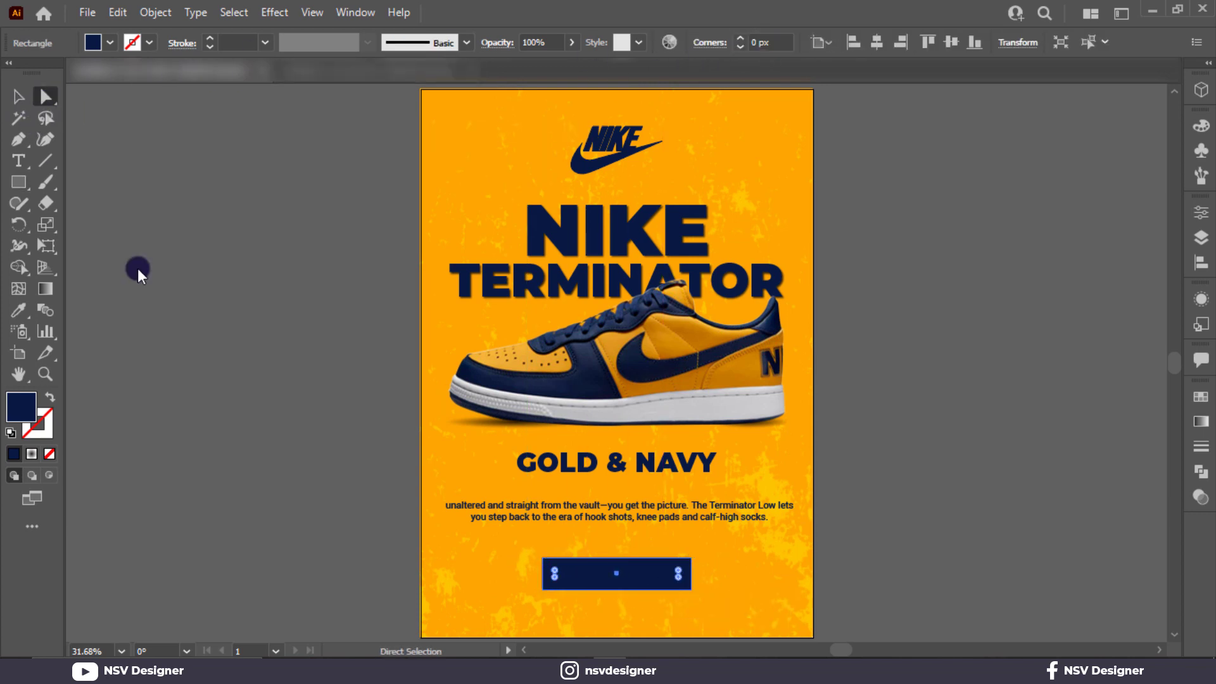
left_click(18, 96)
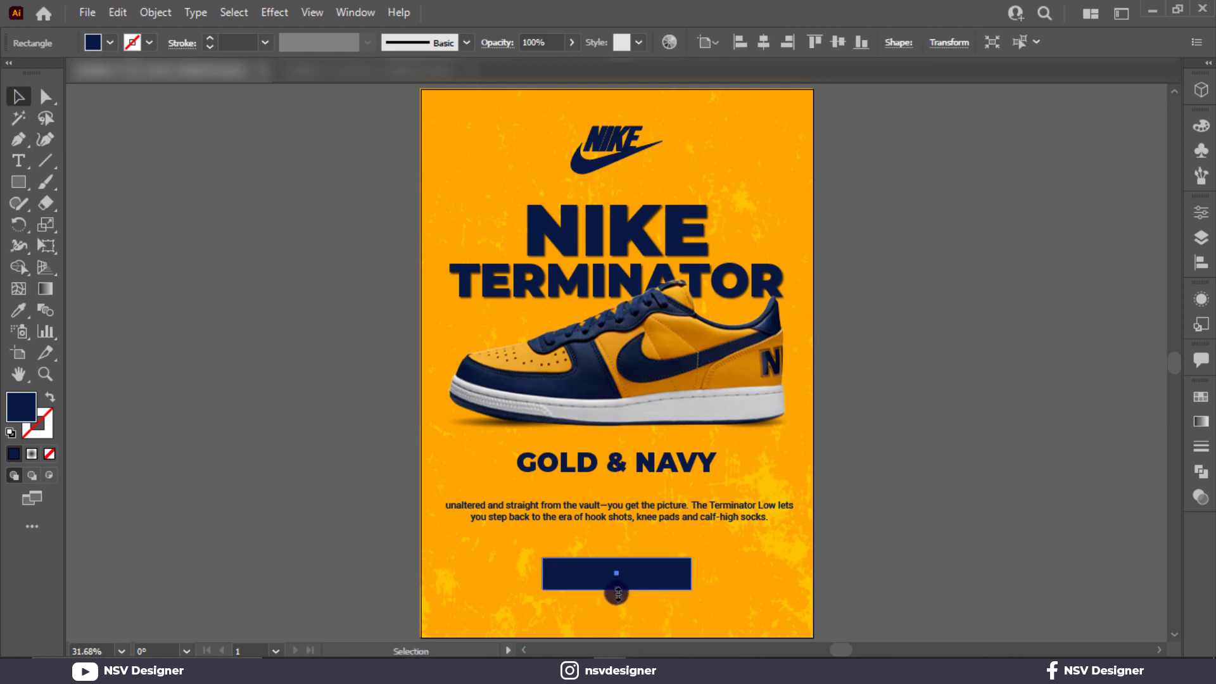
left_click_drag(617, 594, 584, 583)
left_click(45, 96)
key("v")
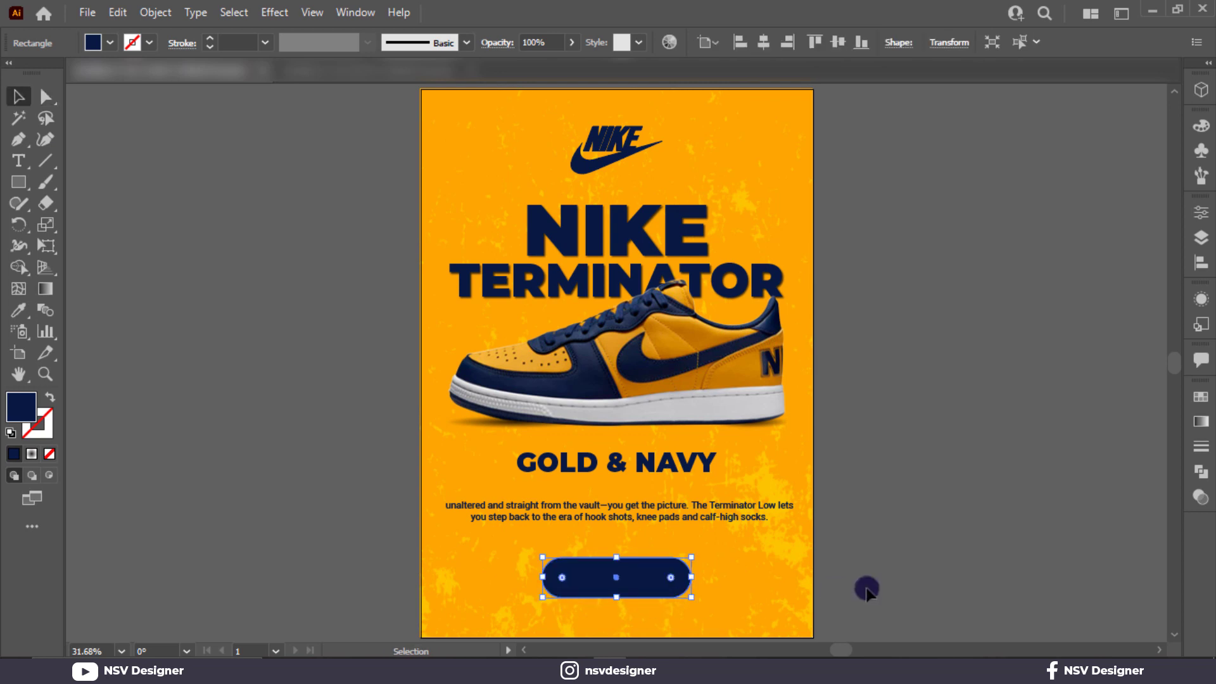
left_click(867, 586)
- Add the text "ORDER NOW" beside the artboard, fill it white and enlarge it to about 38 pt
key("t")
left_click(910, 544)
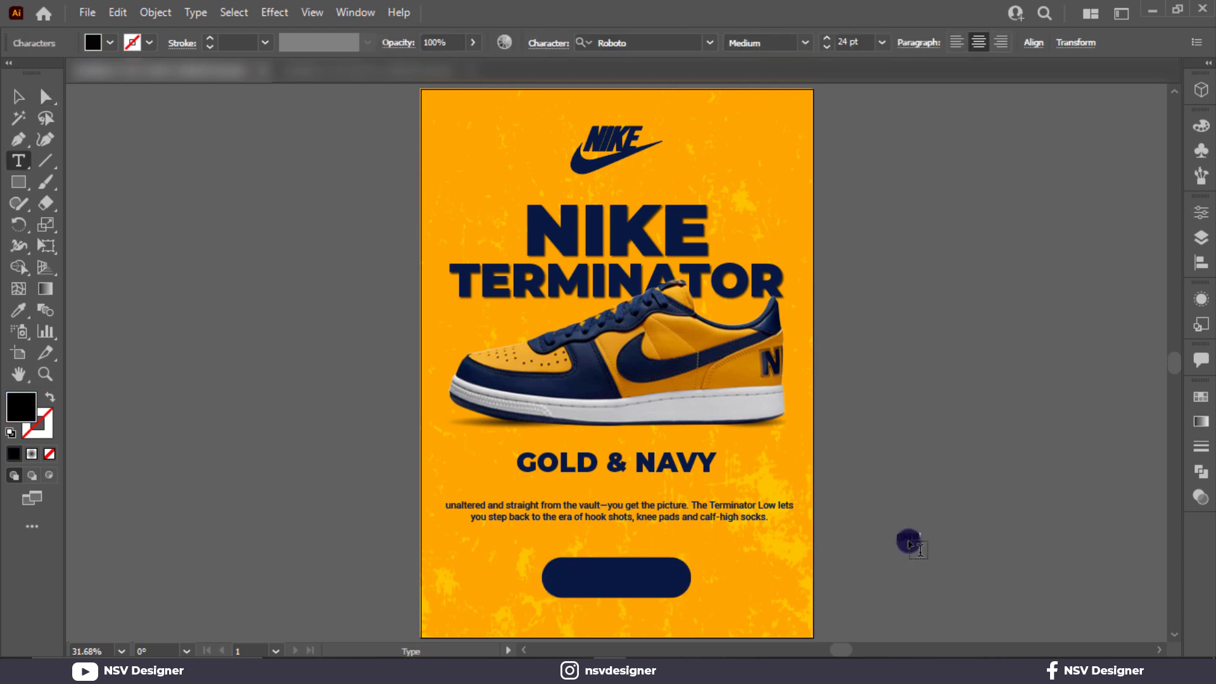
left_click(18, 96)
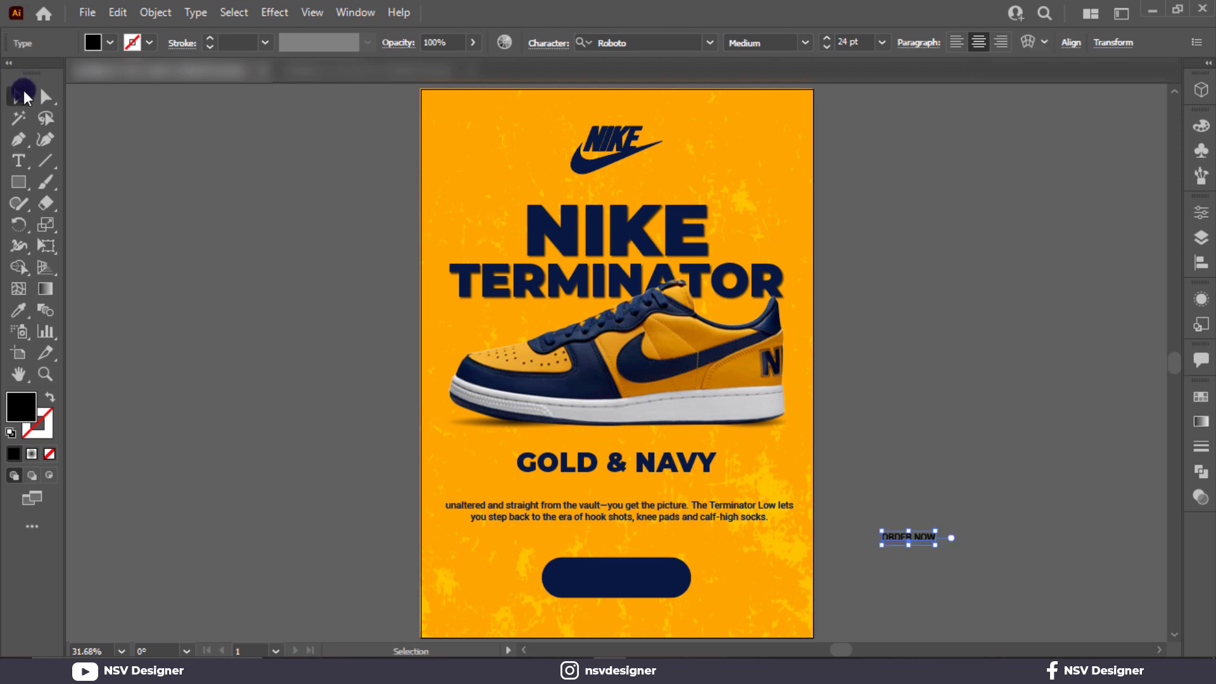
left_click(110, 42)
left_click(38, 73)
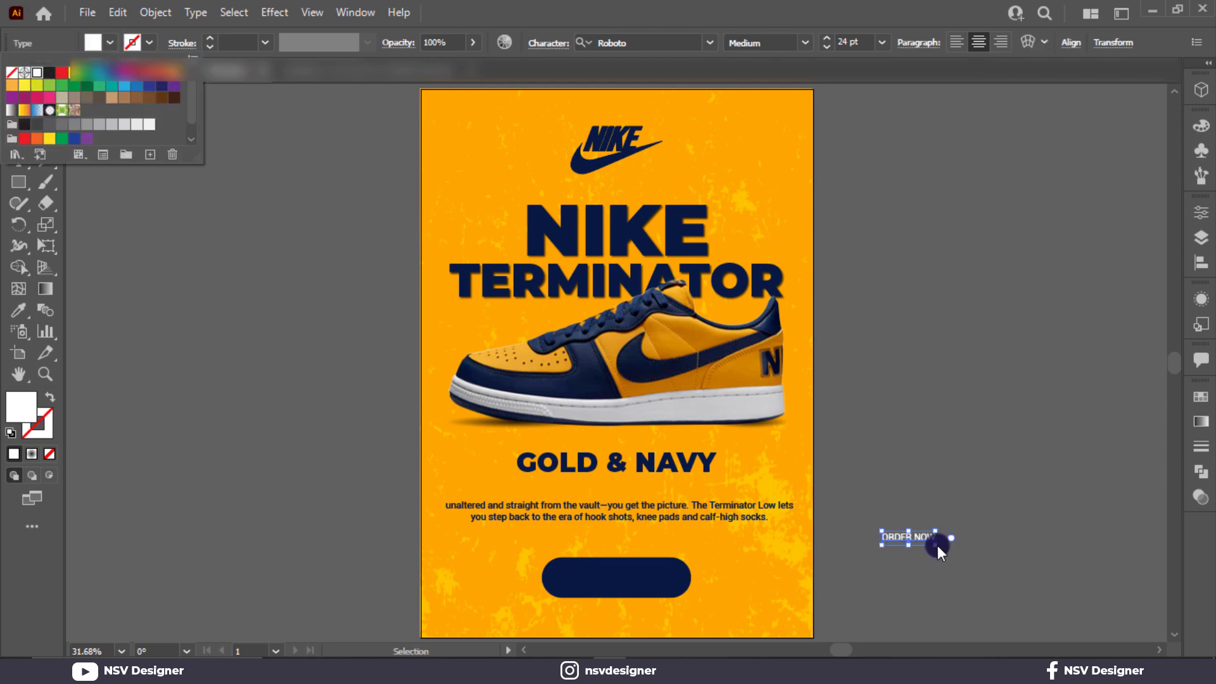
left_click_drag(936, 543, 952, 545)
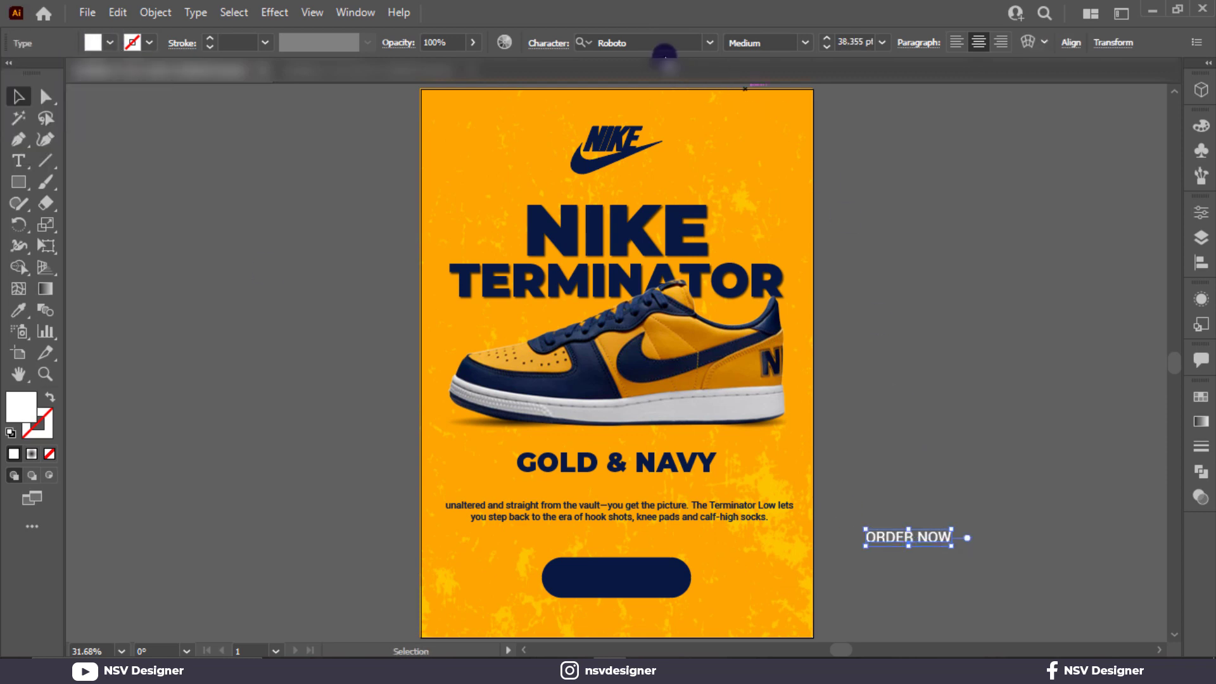
- Apply the title's Montserrat Black style to "ORDER NOW" with the Eyedropper and place it on the pill button at about 36 pt
key("i")
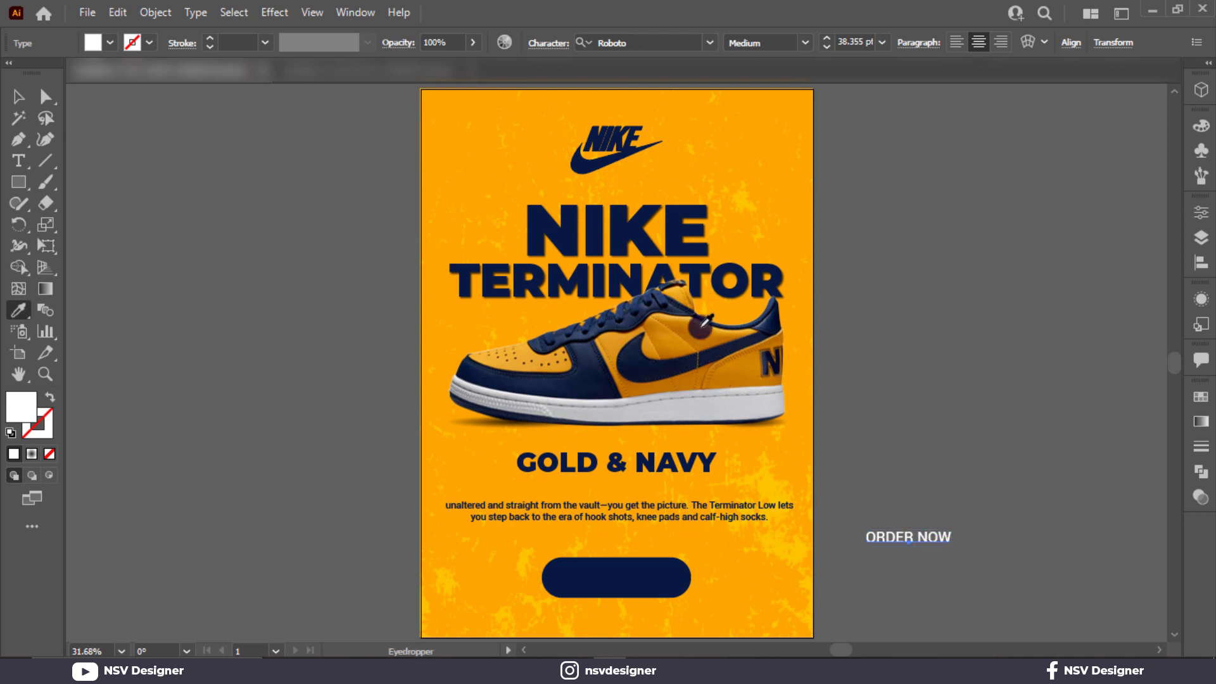
left_click(665, 249)
key("v")
left_click_drag(1013, 526, 232, 492)
left_click_drag(630, 538, 646, 578)
- Fill the "ORDER NOW" text on the button with white
left_click(109, 43)
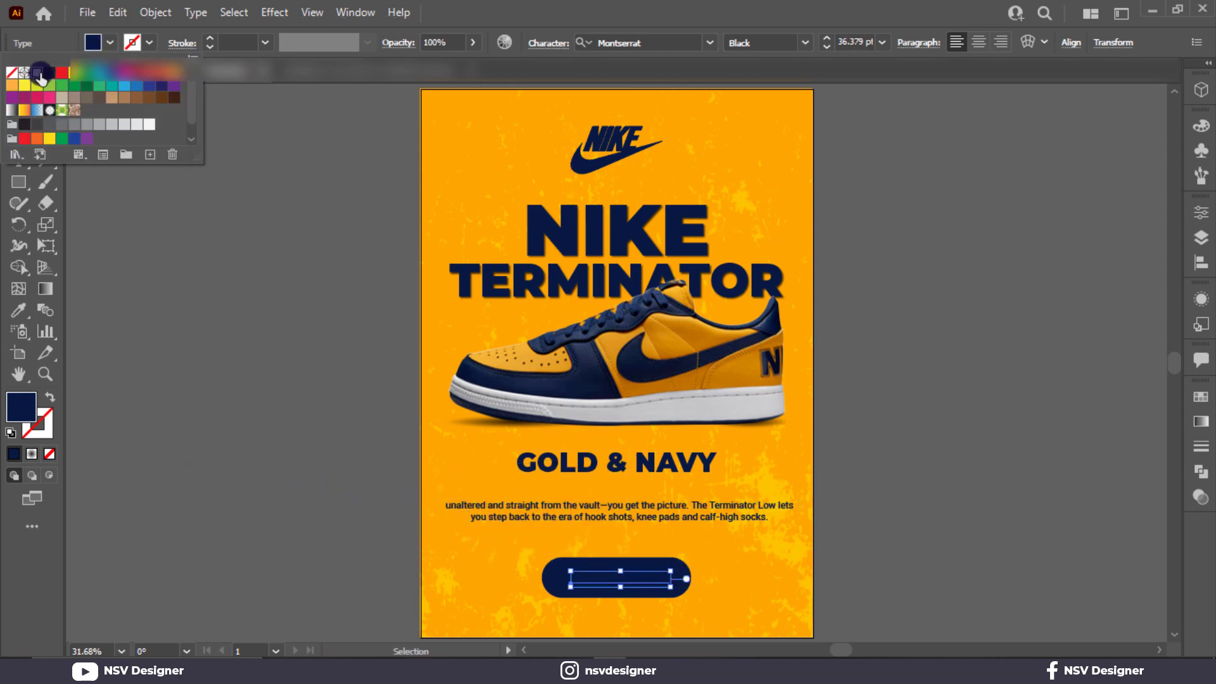
left_click(38, 73)
left_click(443, 558)
left_click(726, 589)
- Enlarge the "ORDER NOW" text on the button to about 40 pt
scroll(654, 572, "up", 4)
scroll(656, 569, "down", 3)
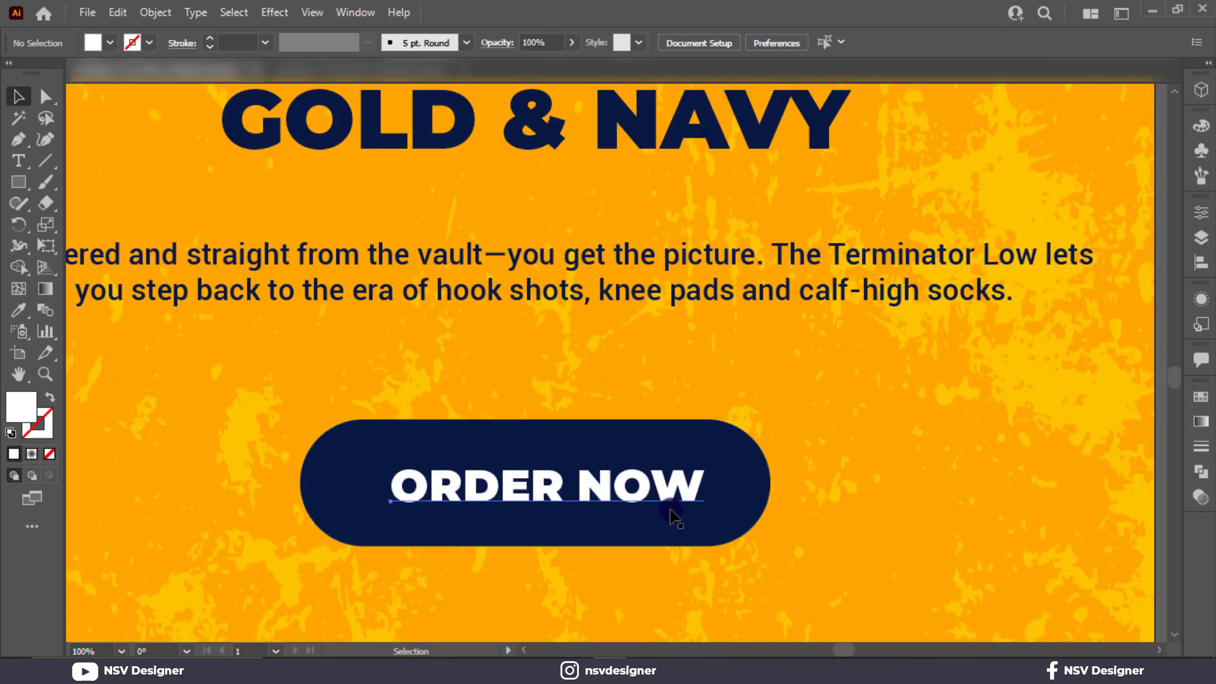
left_click(673, 516)
left_click_drag(706, 522, 676, 497)
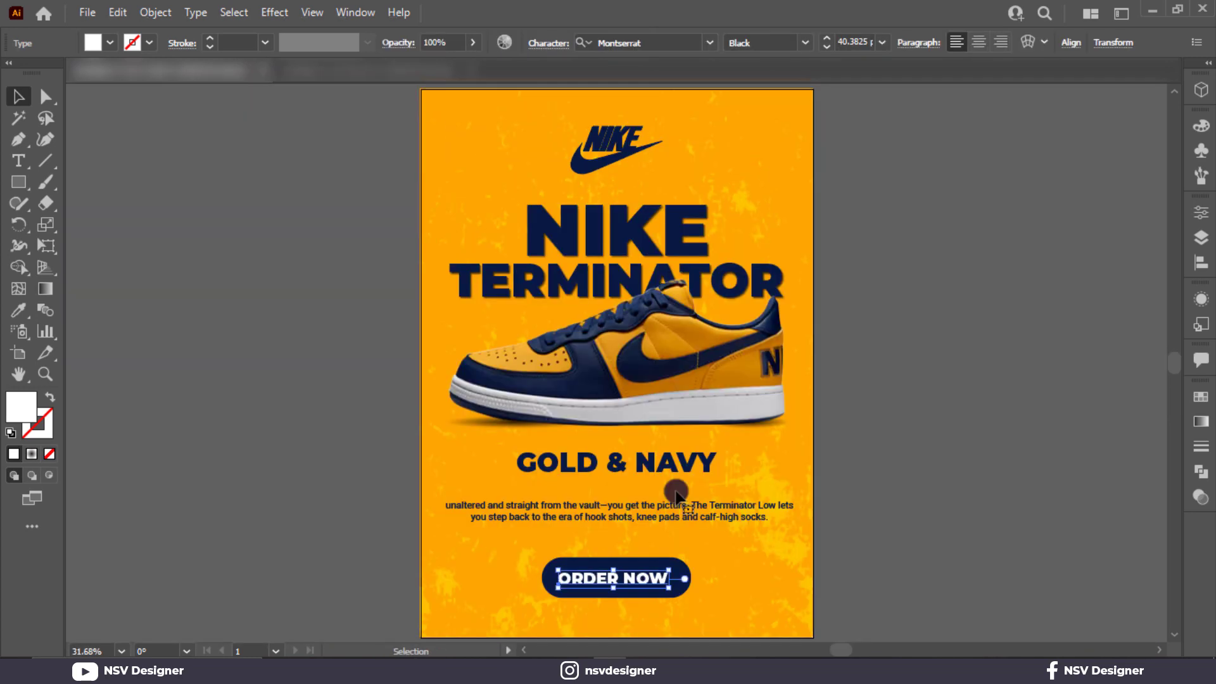
key("ctrl+0")
left_click(693, 573)
left_click(693, 573)
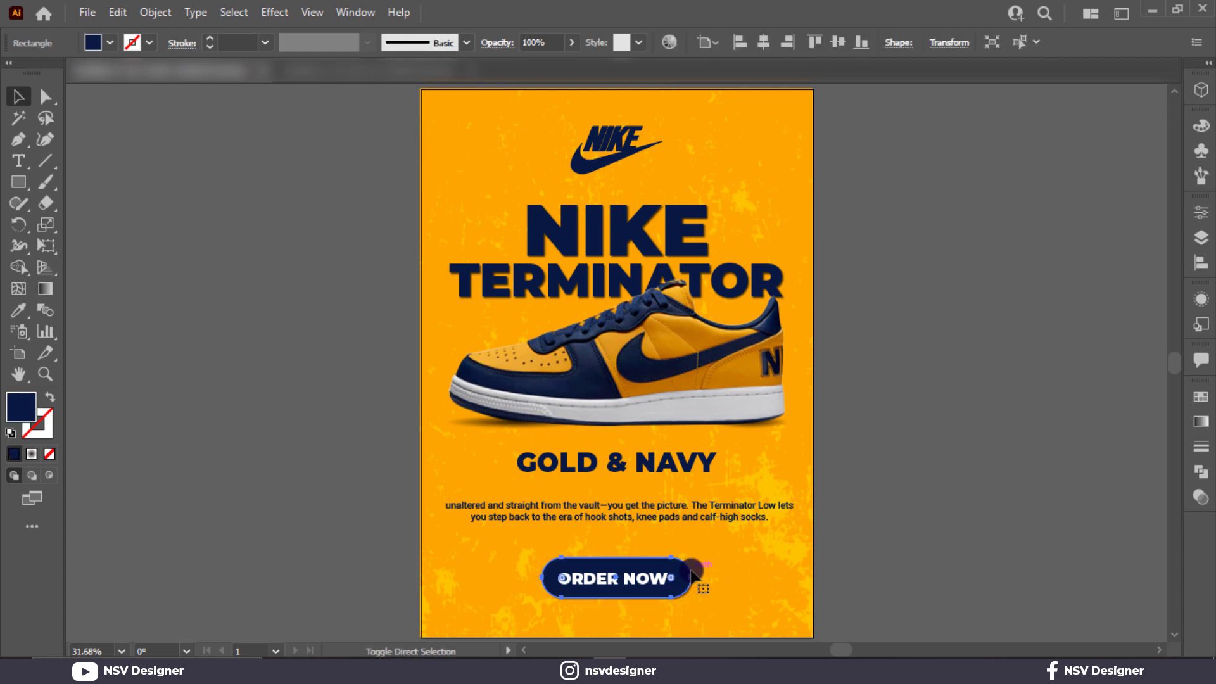
left_click(714, 586)
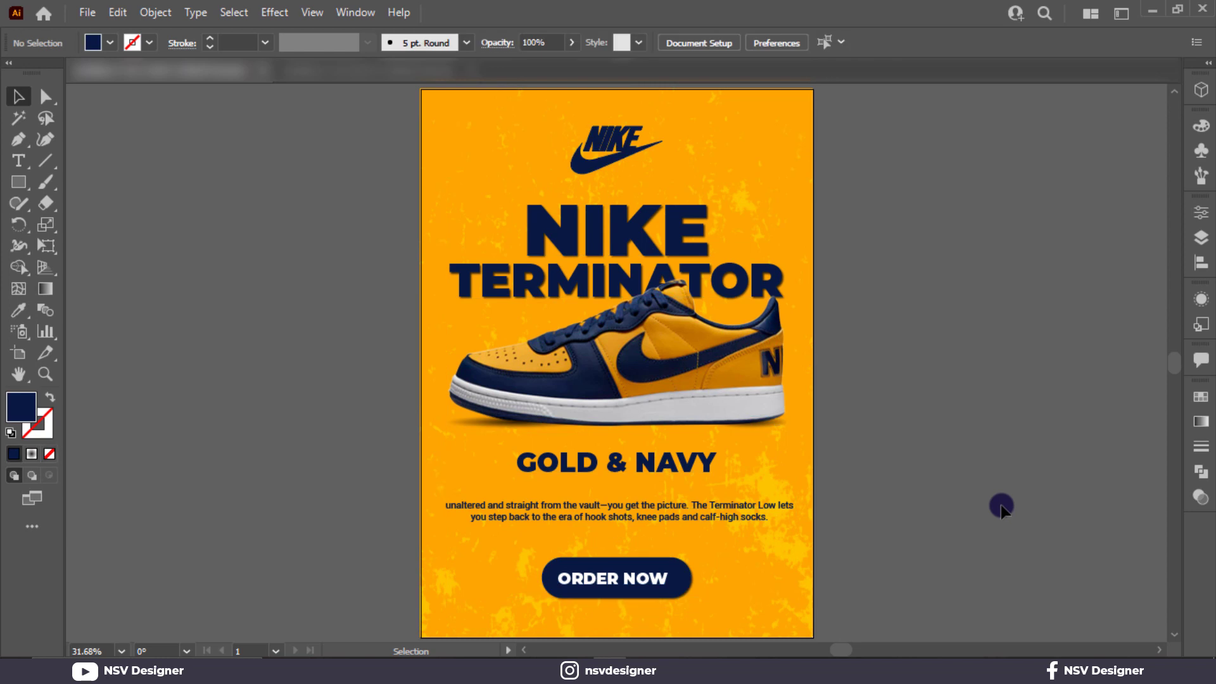
- Unlock all objects and lock the texture image and the orange background rectangle separately
key("ctrl+alt+2")
left_click(1000, 504)
left_click(797, 599)
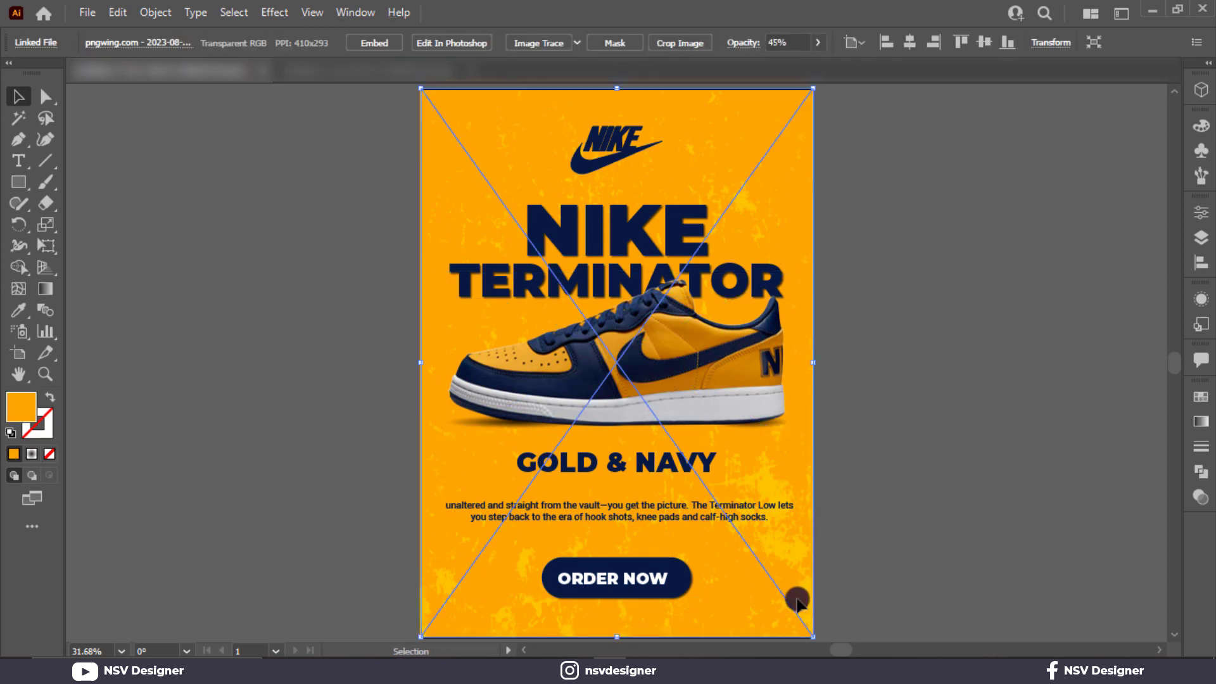
key("ctrl+2")
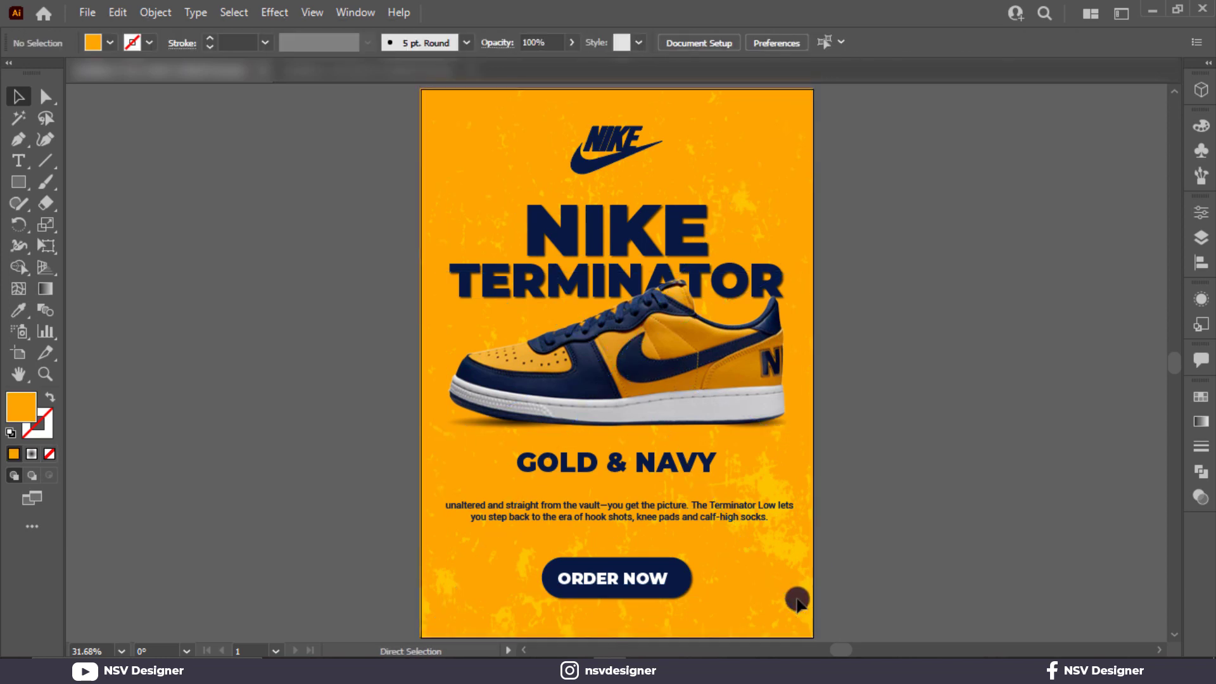
left_click(496, 121)
key("ctrl+2")
- Try to shift the logo, title, shoe, text and button together about 30 px down and resize them
left_click_drag(495, 120, 735, 592)
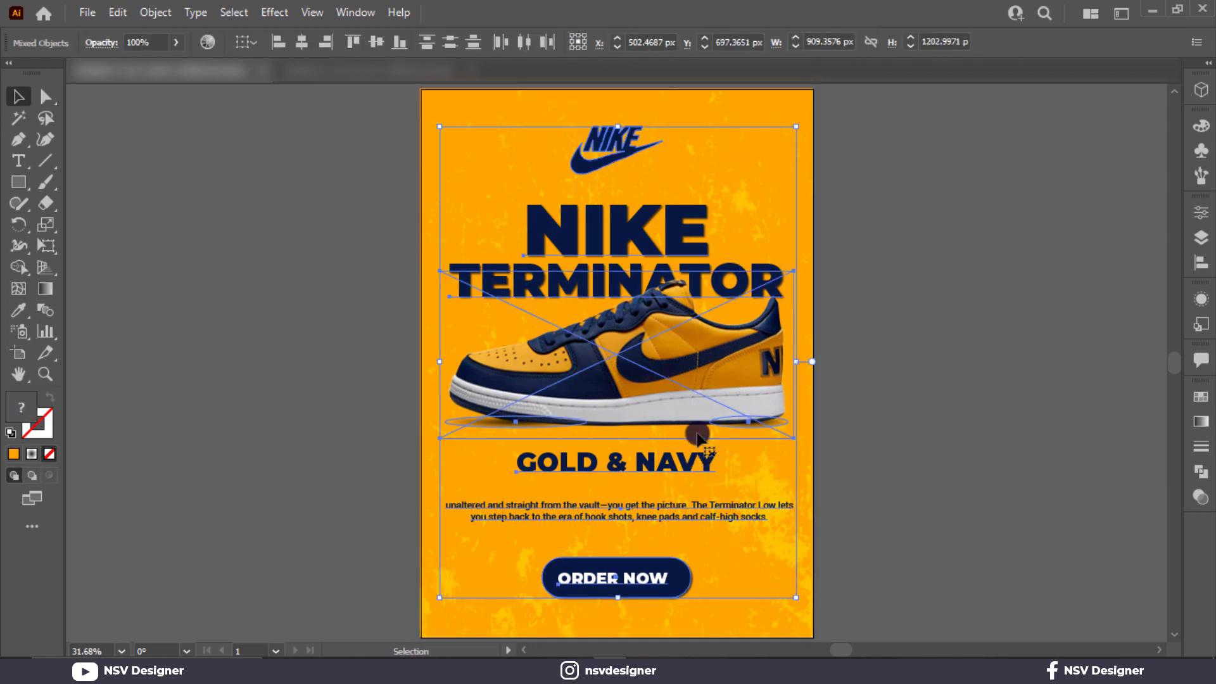
left_click_drag(700, 431, 700, 442)
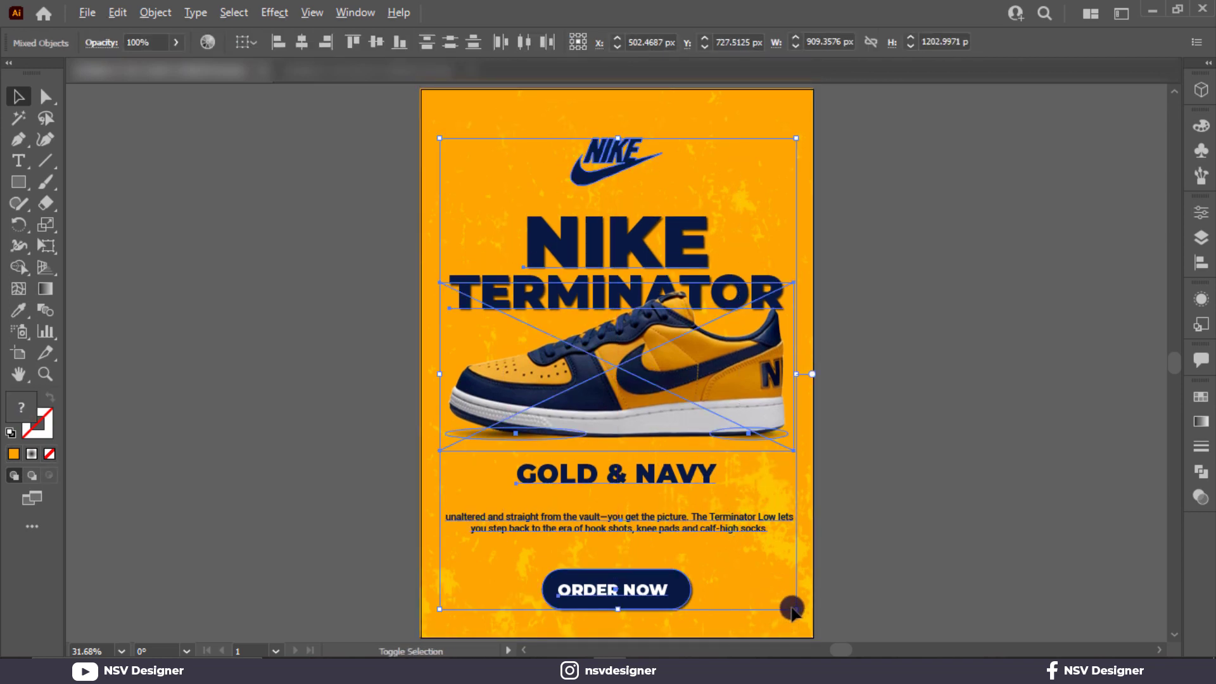
left_click_drag(796, 609, 815, 576)
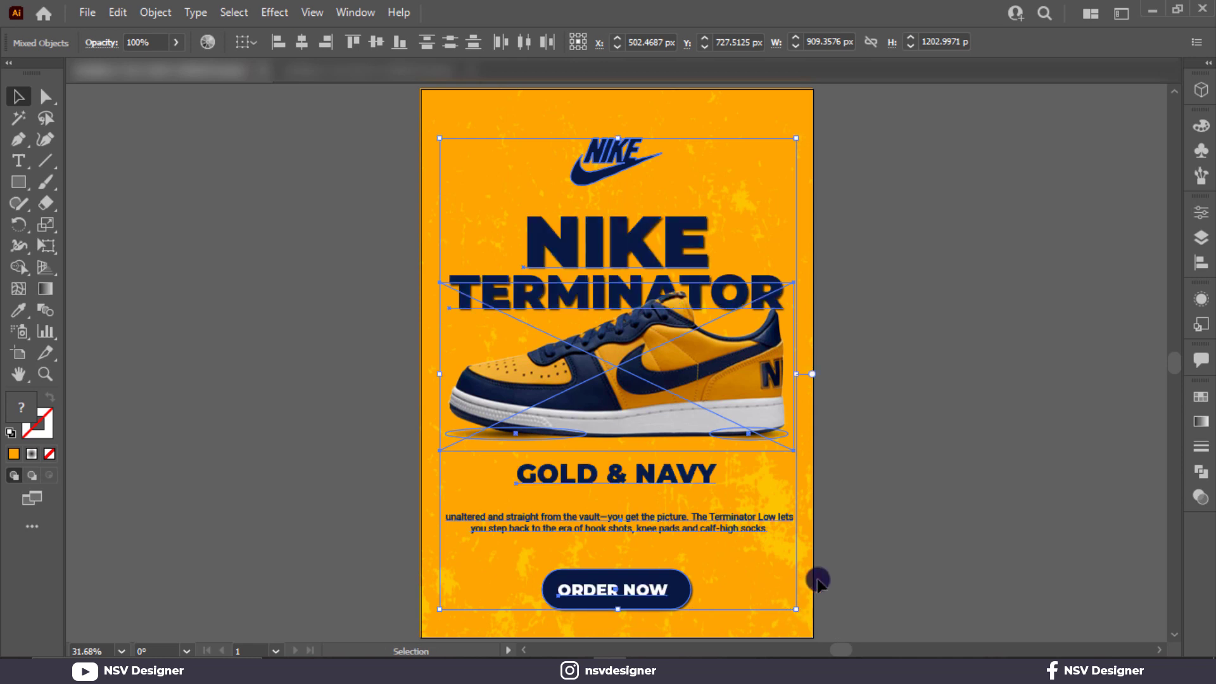
left_click(852, 565)
- Unlock everything and lock the texture image together with the orange background again
key("ctrl+alt+2")
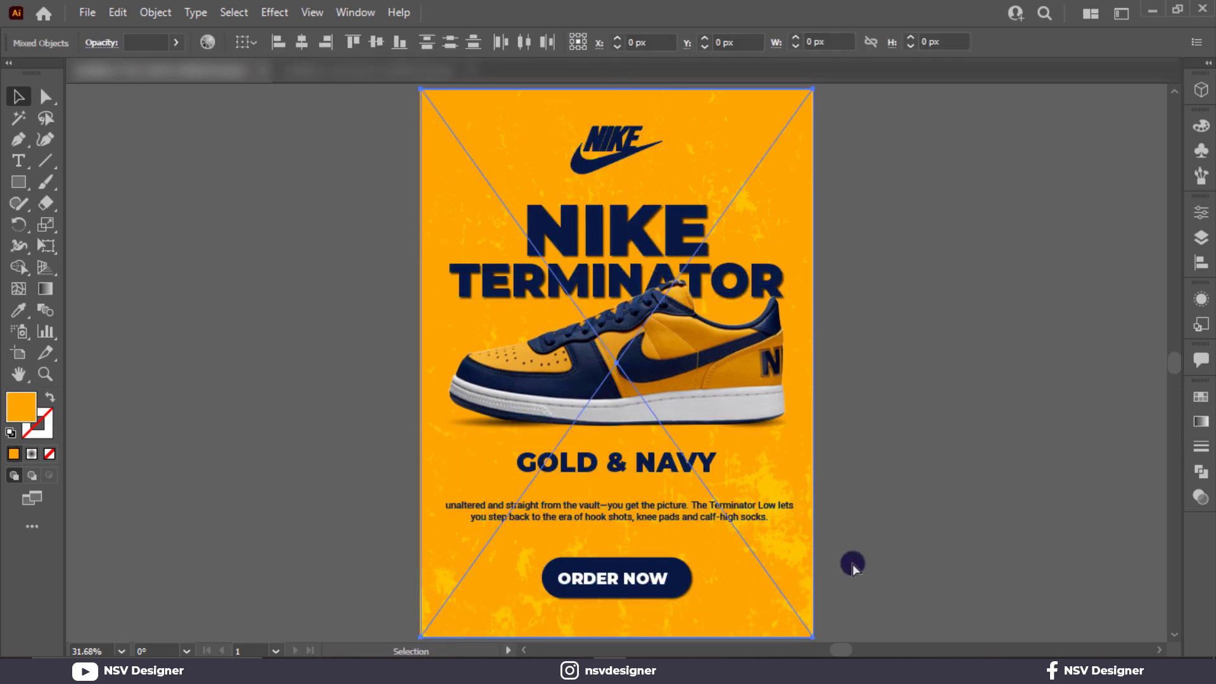
left_click_drag(887, 587, 773, 626)
key("ctrl+2")
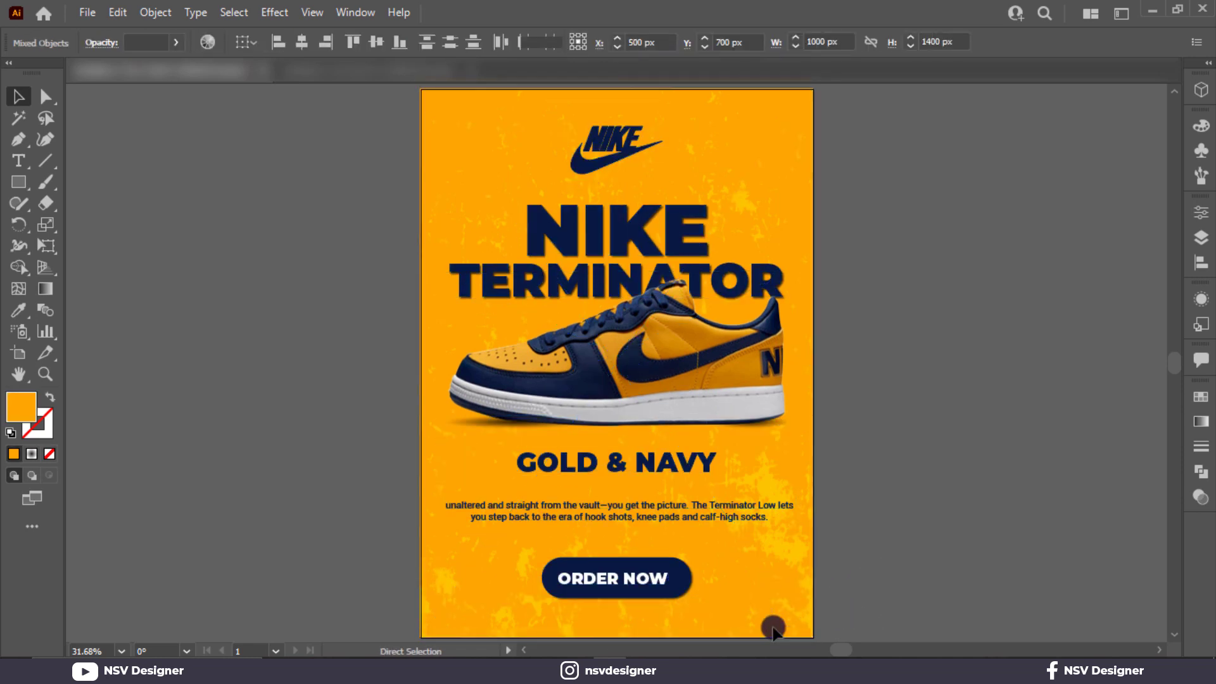
- Group all the unlocked poster artwork and enlarge it proportionally from its centre to about 928 × 1235 px
key("ctrl+a")
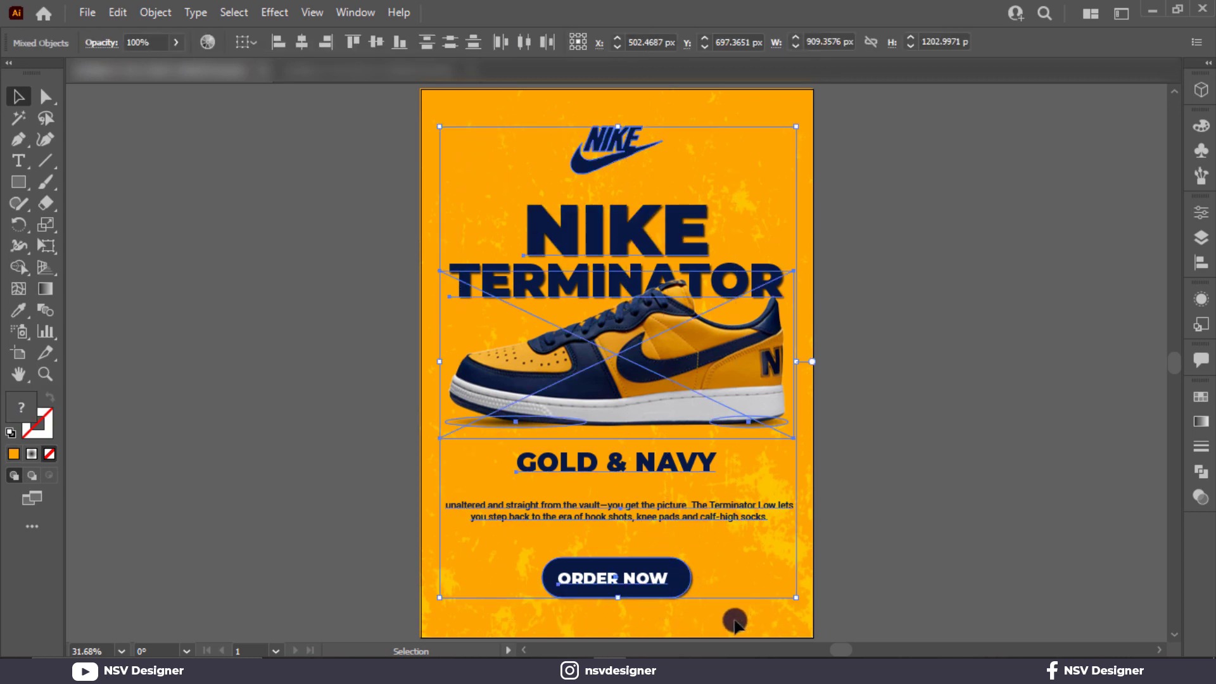
key("ctrl+g")
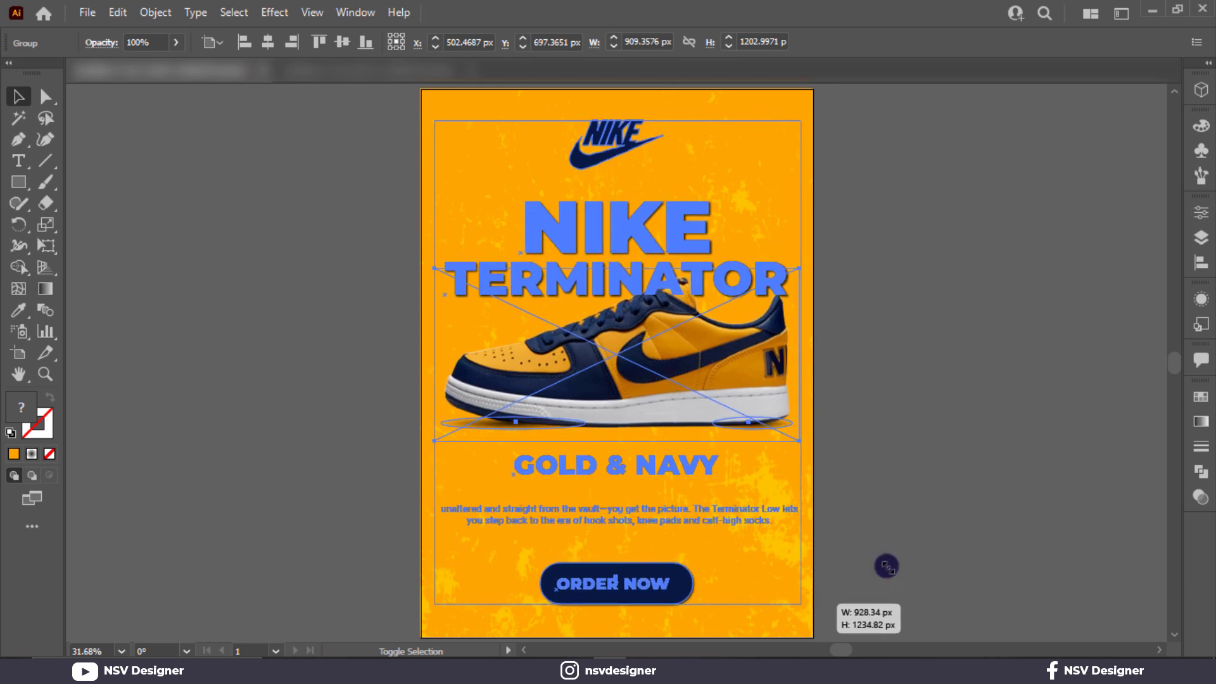
left_click(885, 565)
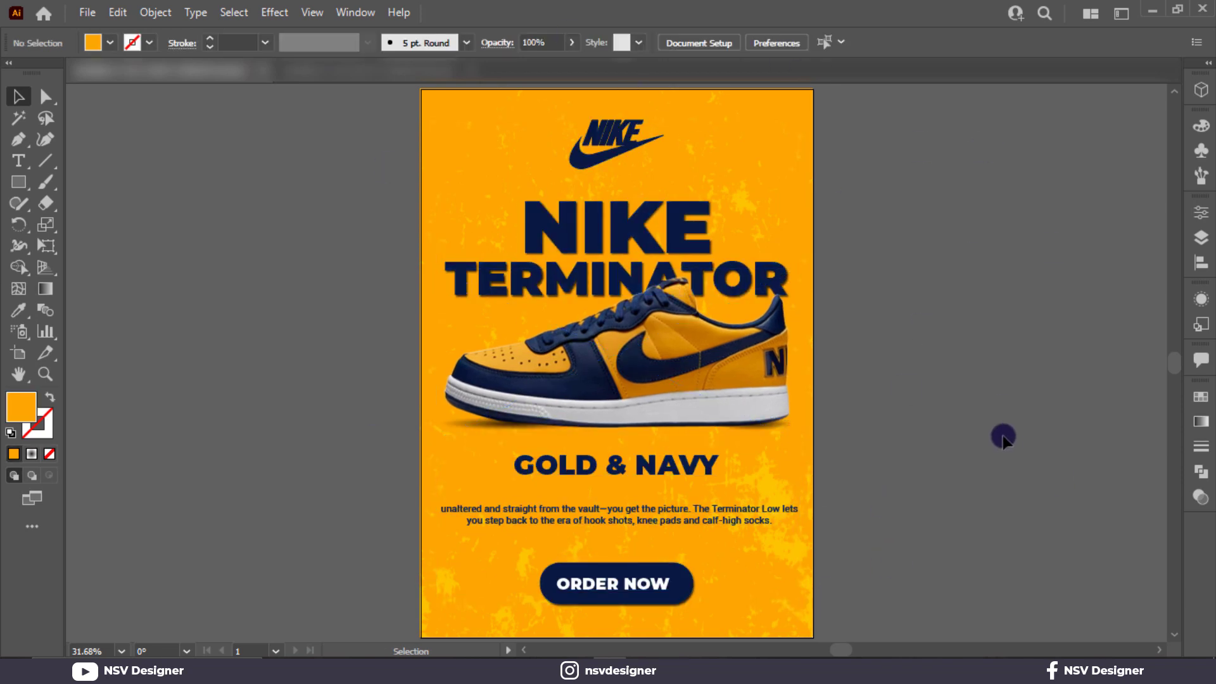